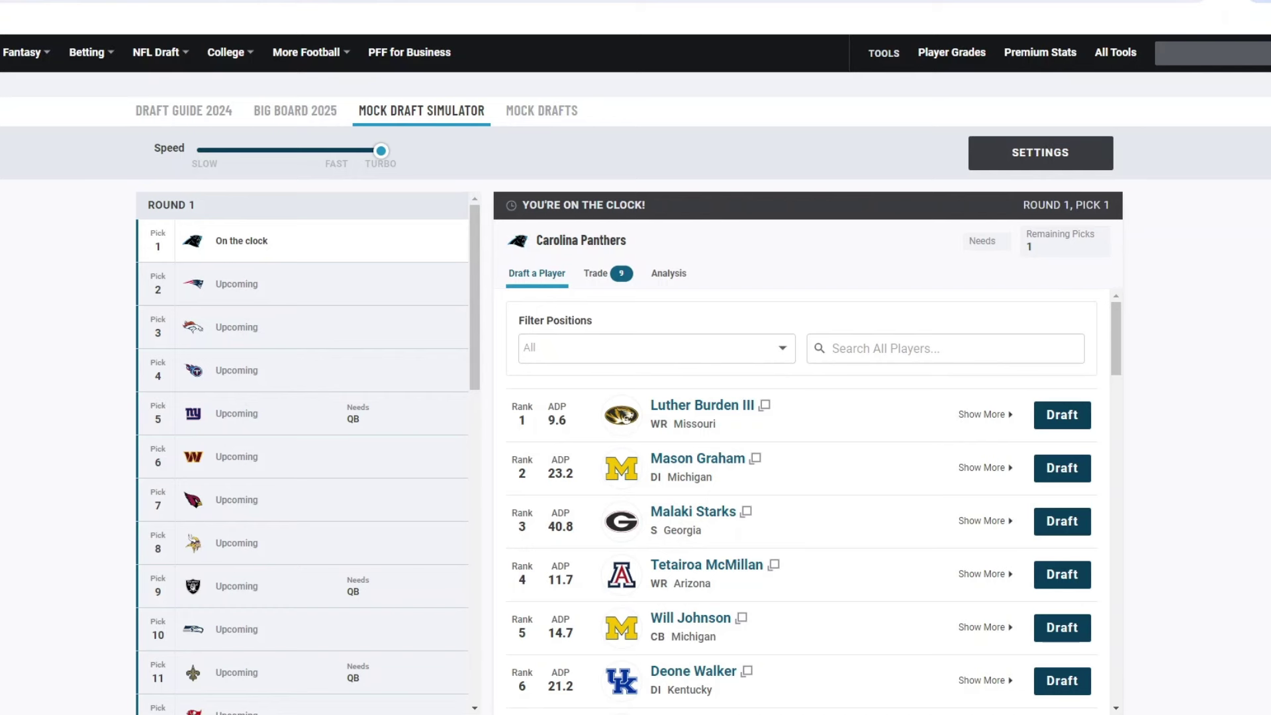
# Draft edge defender James Pearce Jr. of Tennessee for the Carolina Panthers with pick 1
pyautogui.scroll(-1, 801, 503)
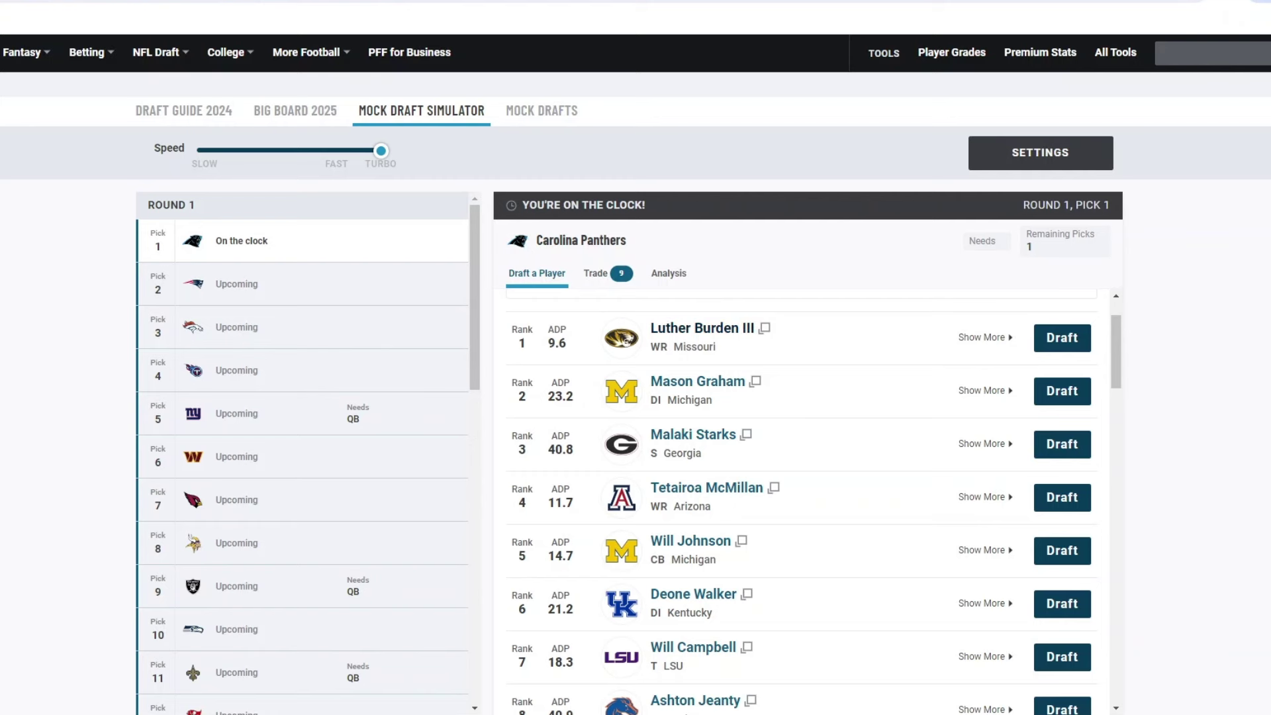
pyautogui.scroll(-3, 801, 503)
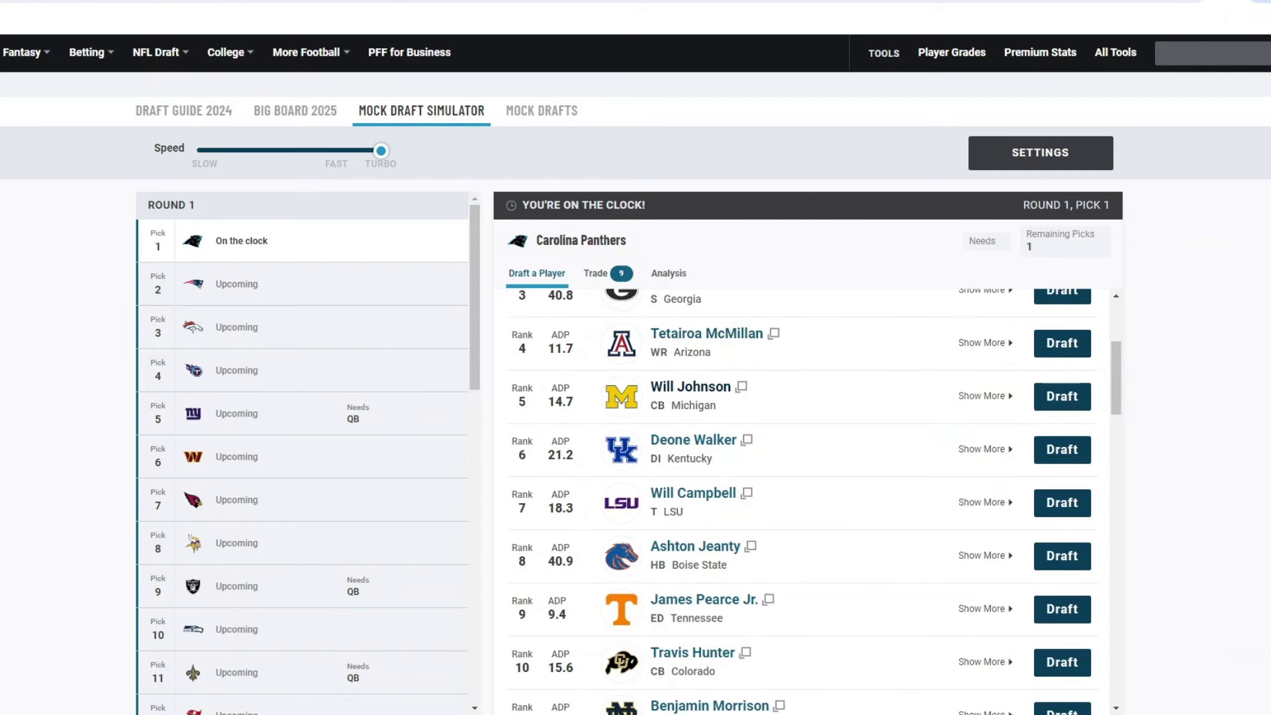
pyautogui.scroll(3, 801, 504)
pyautogui.scroll(-5, 801, 504)
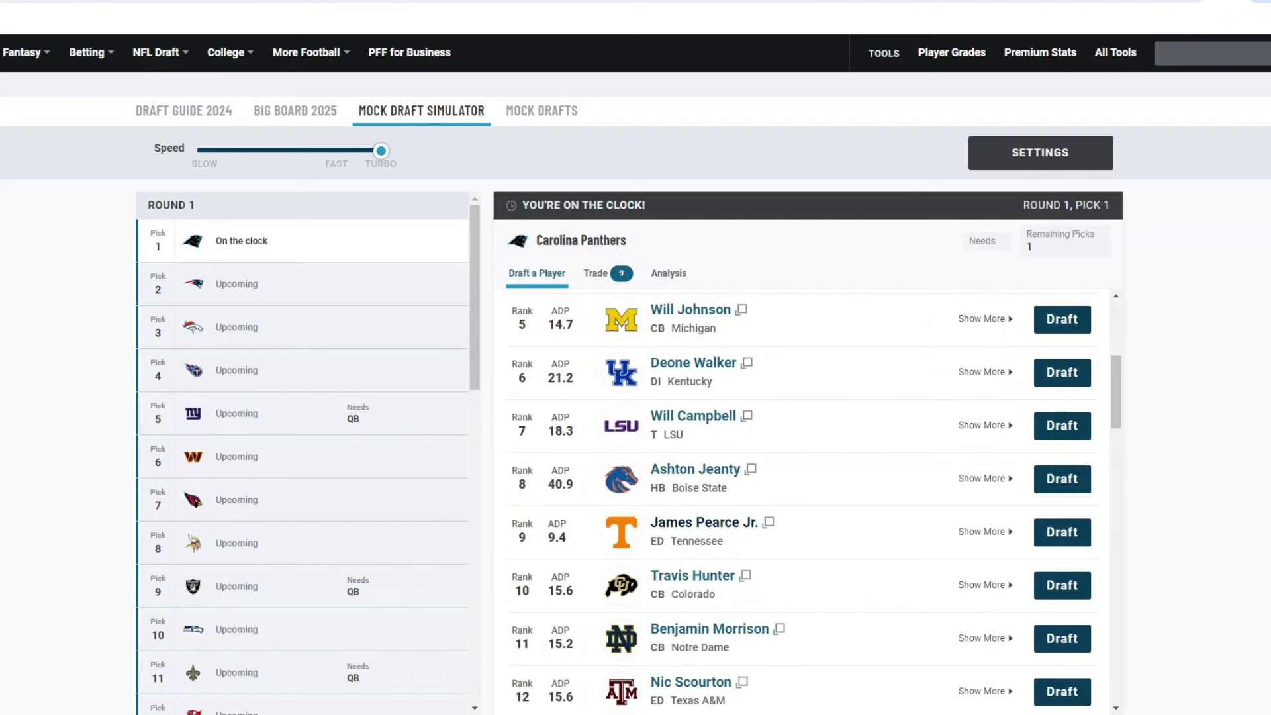
pyautogui.scroll(2, 801, 504)
pyautogui.scroll(-2, 802, 503)
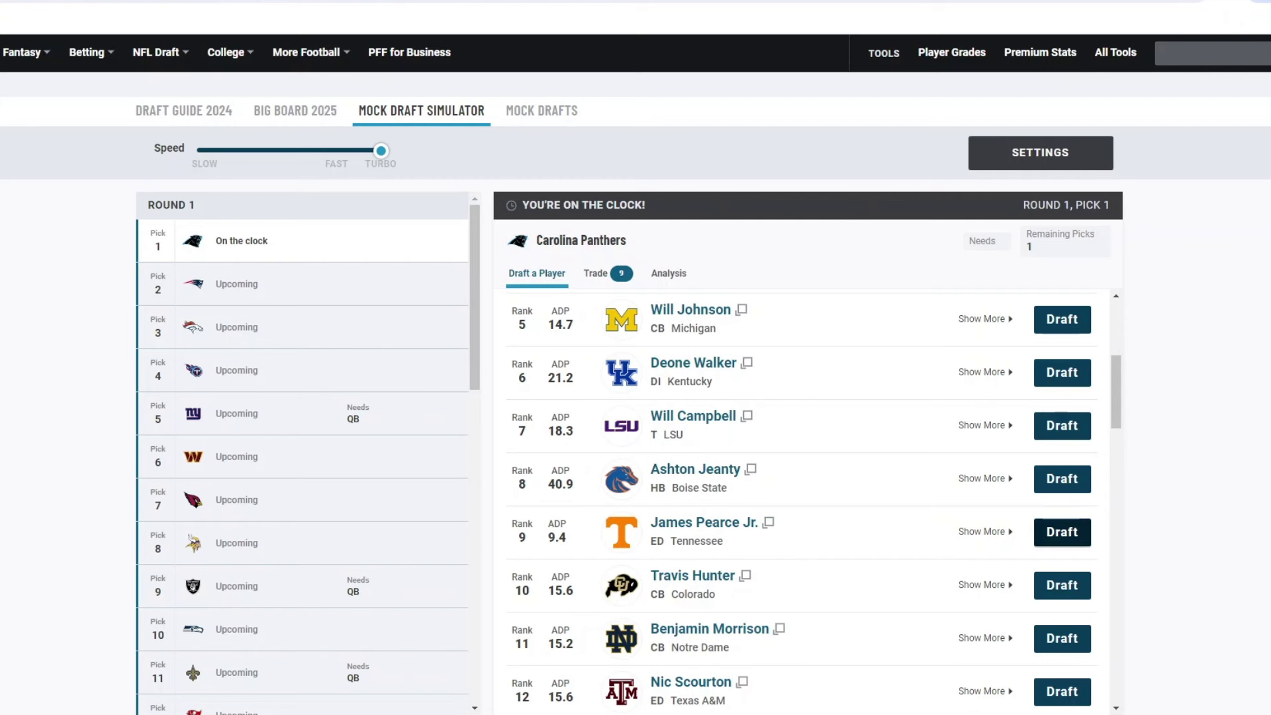
pyautogui.click(1061, 531)
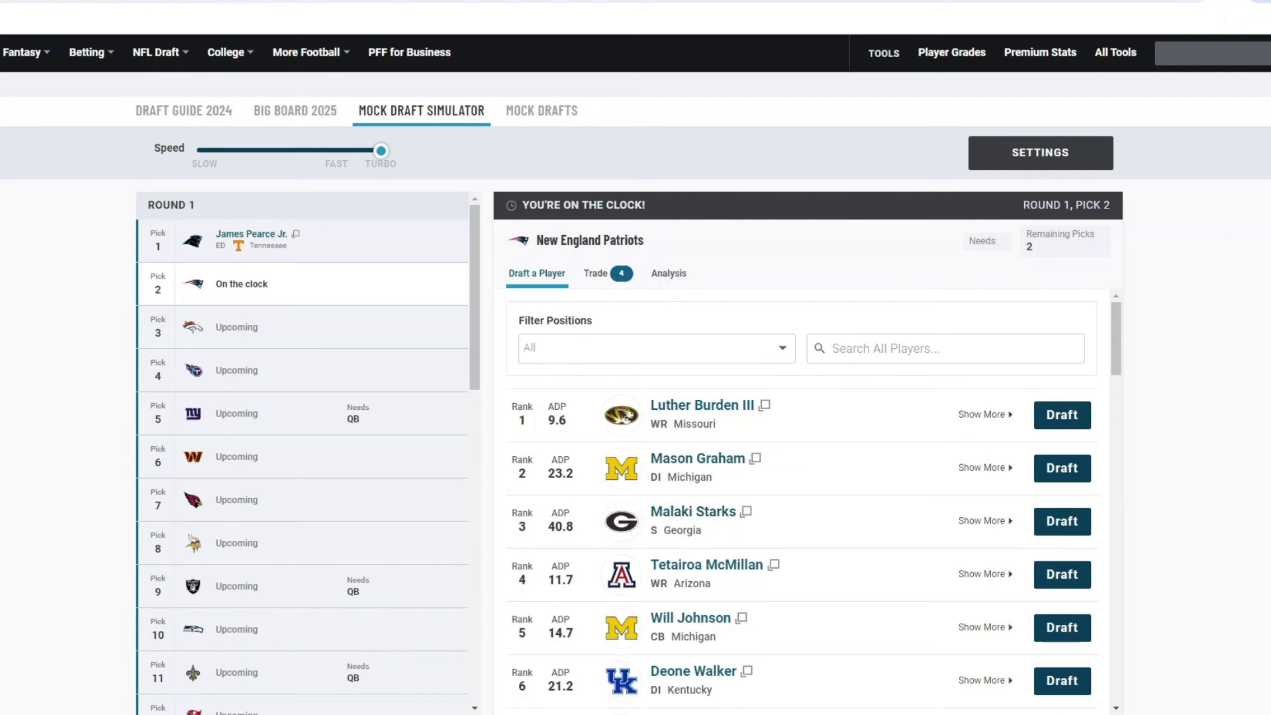
# Look over the available prospects and draft Michigan cornerback Will Johnson for the New England Patriots with pick 2
pyautogui.scroll(-1, 801, 503)
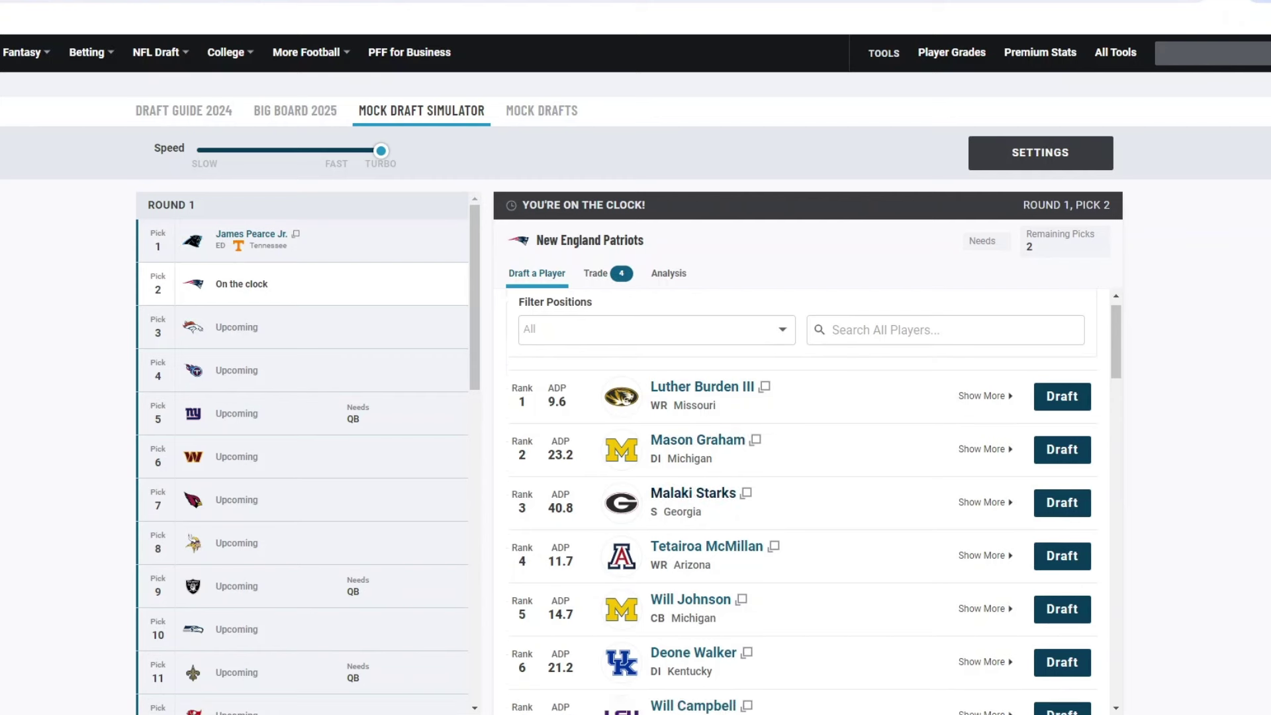
pyautogui.scroll(-1, 801, 504)
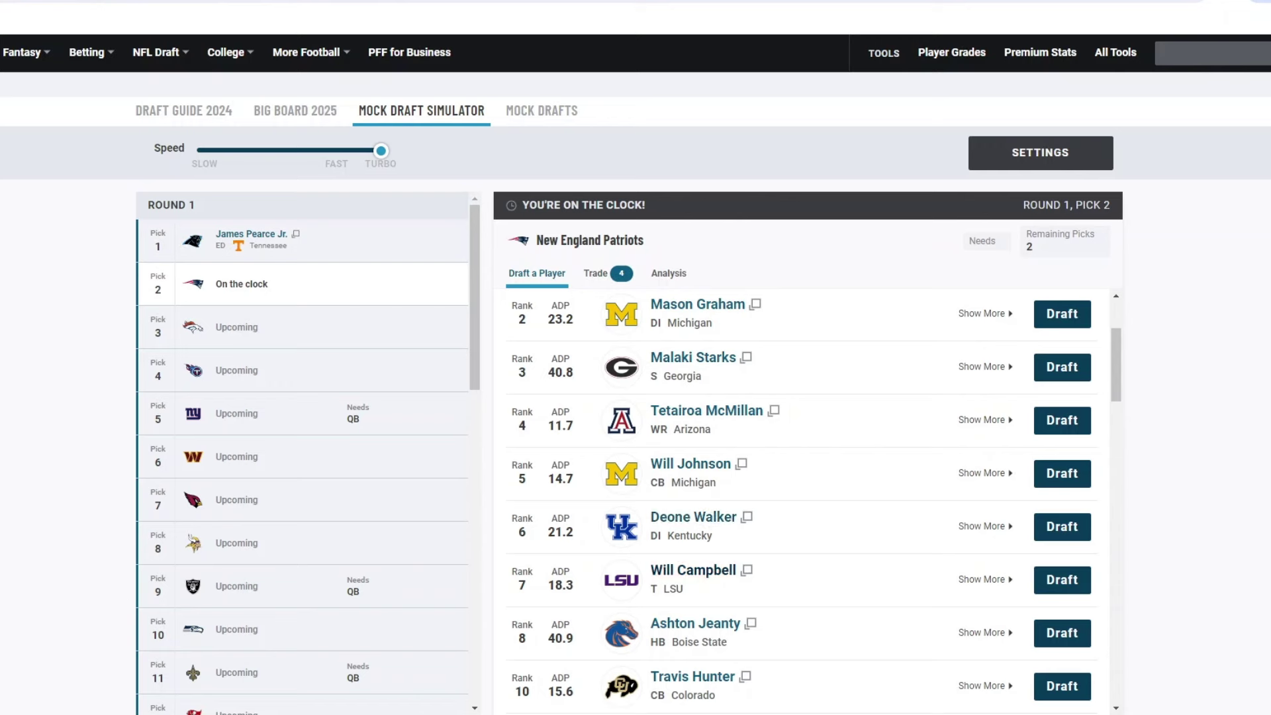
pyautogui.scroll(2, 715, 517)
pyautogui.scroll(-8, 801, 497)
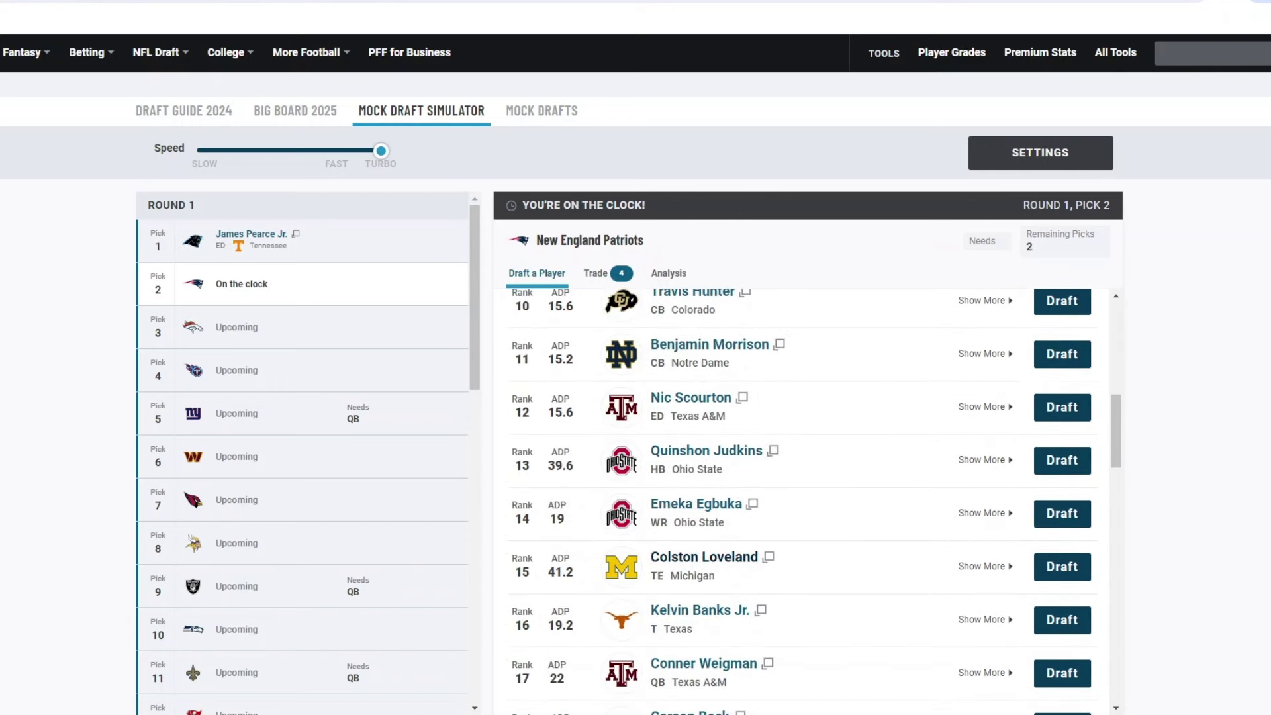
pyautogui.scroll(8, 703, 559)
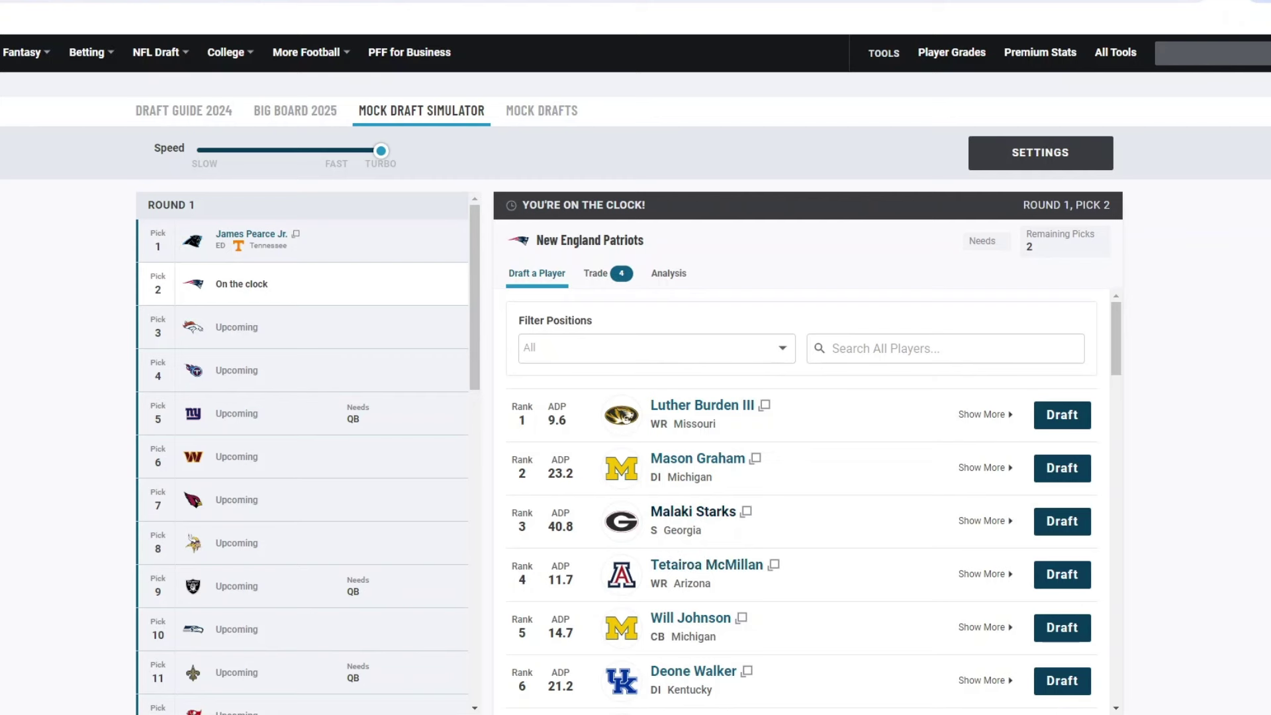
pyautogui.scroll(-2, 534, 421)
pyautogui.scroll(2, 533, 422)
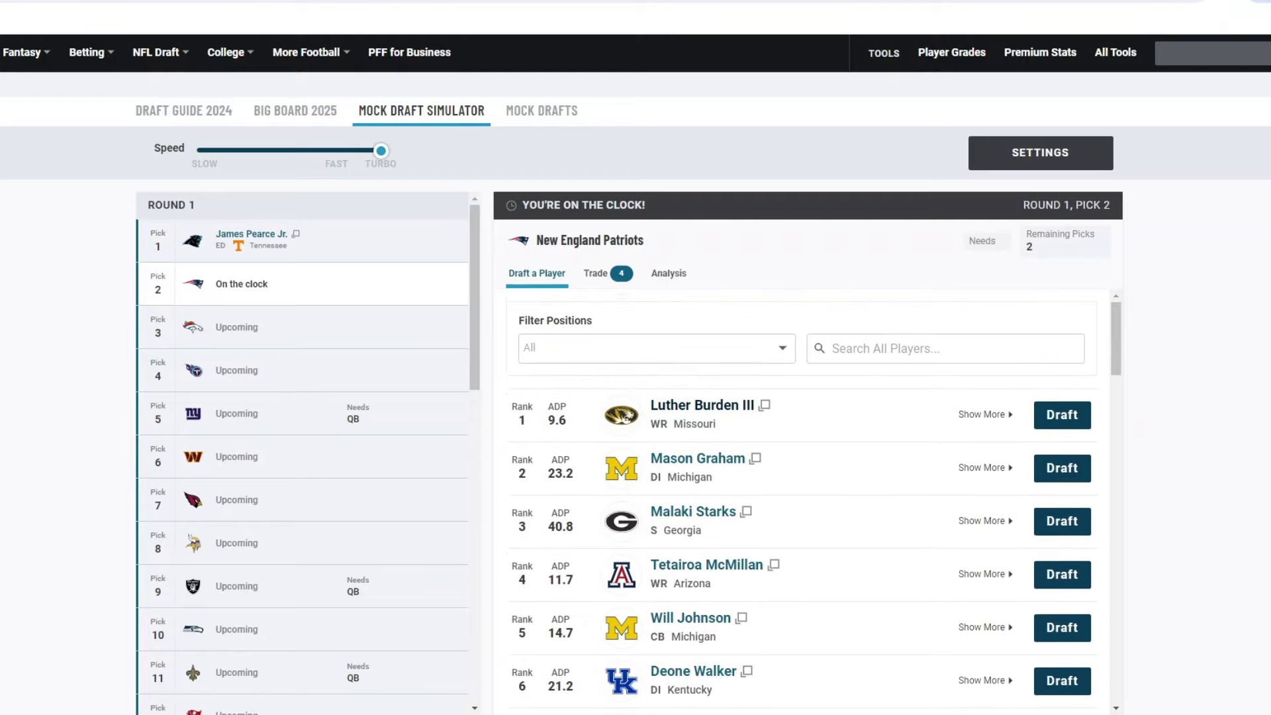
pyautogui.scroll(-2, 543, 425)
pyautogui.scroll(-5, 542, 424)
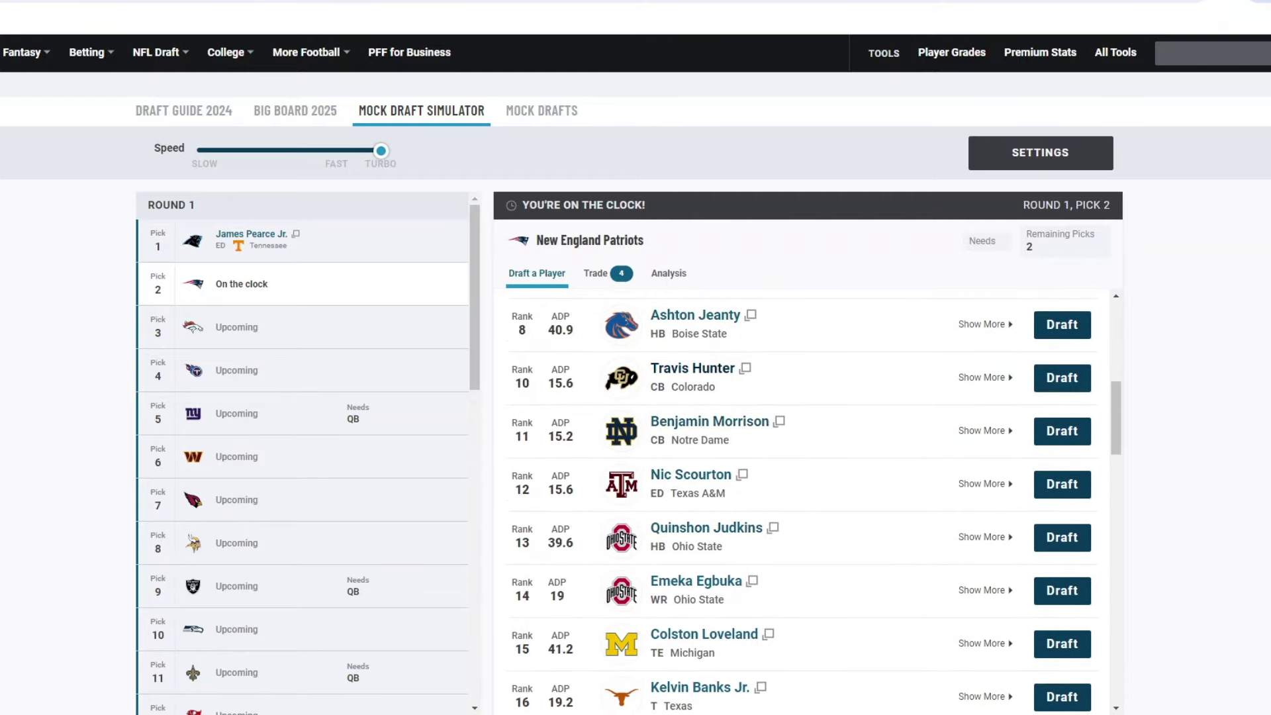
pyautogui.scroll(7, 683, 427)
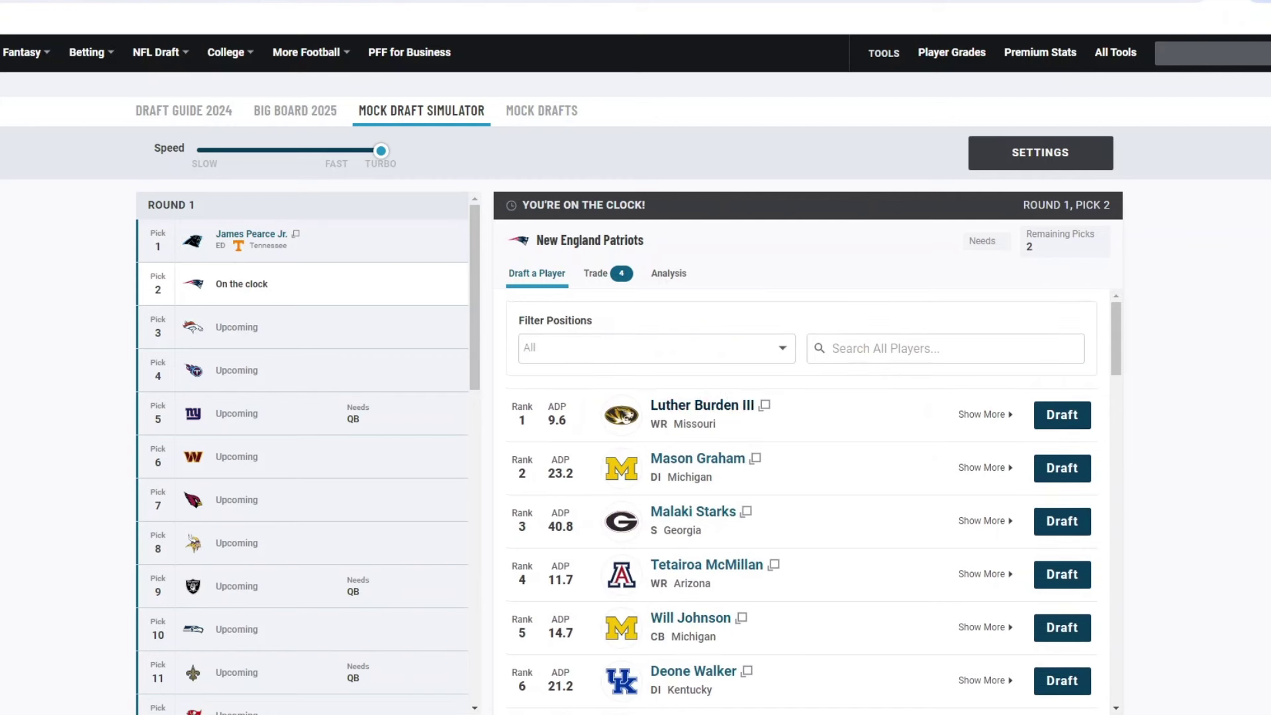
pyautogui.scroll(-1, 689, 430)
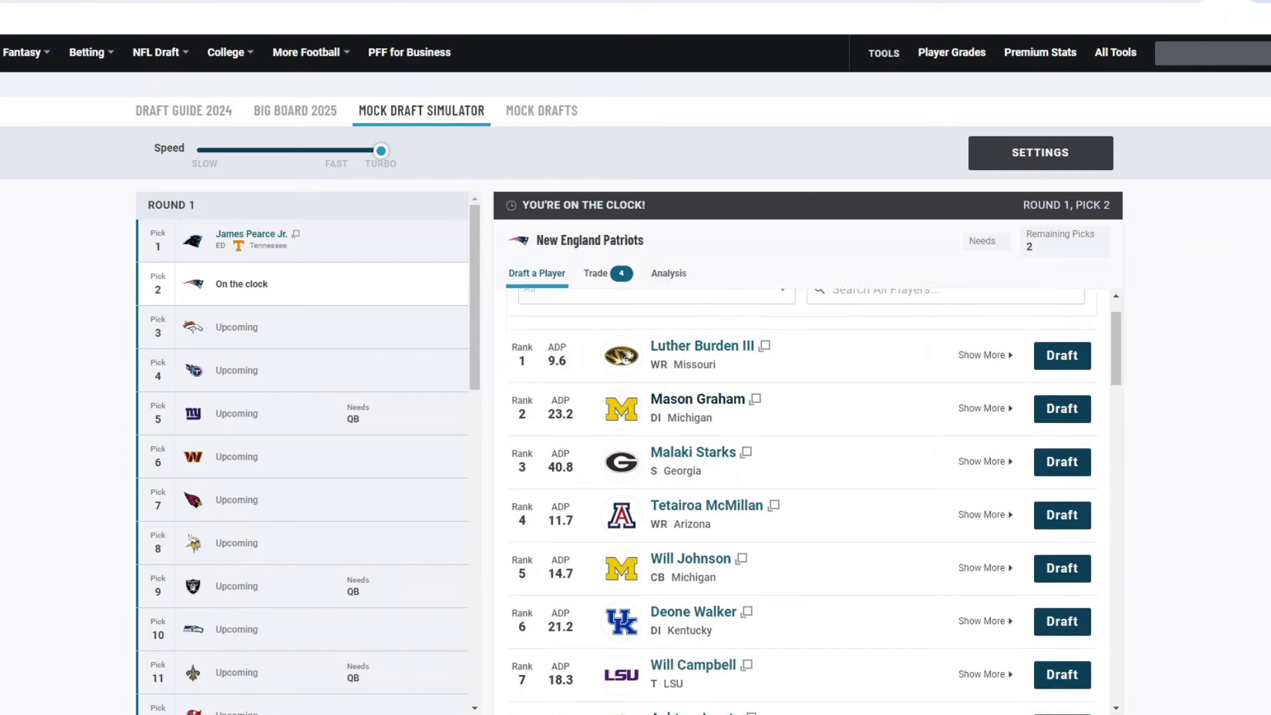
pyautogui.click(1061, 550)
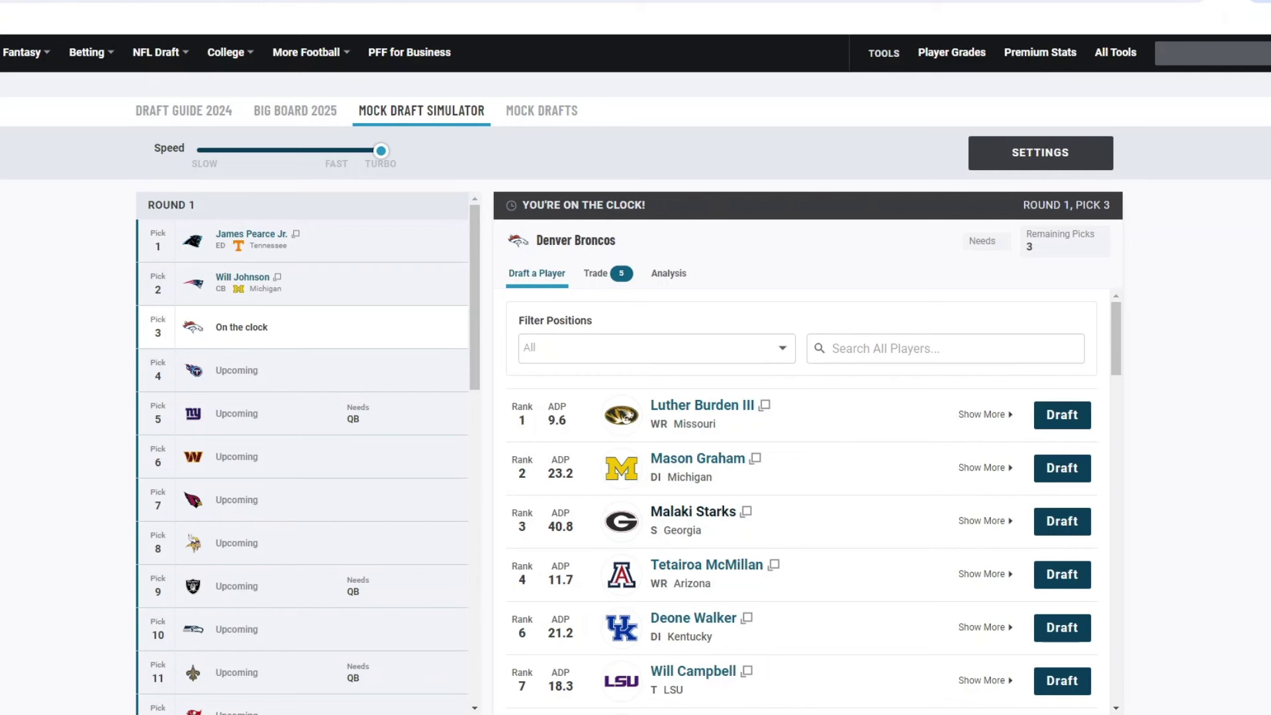
# Compare the available prospects and draft Texas tackle Kelvin Banks Jr. for the Denver Broncos with pick 3
pyautogui.scroll(-3, 801, 503)
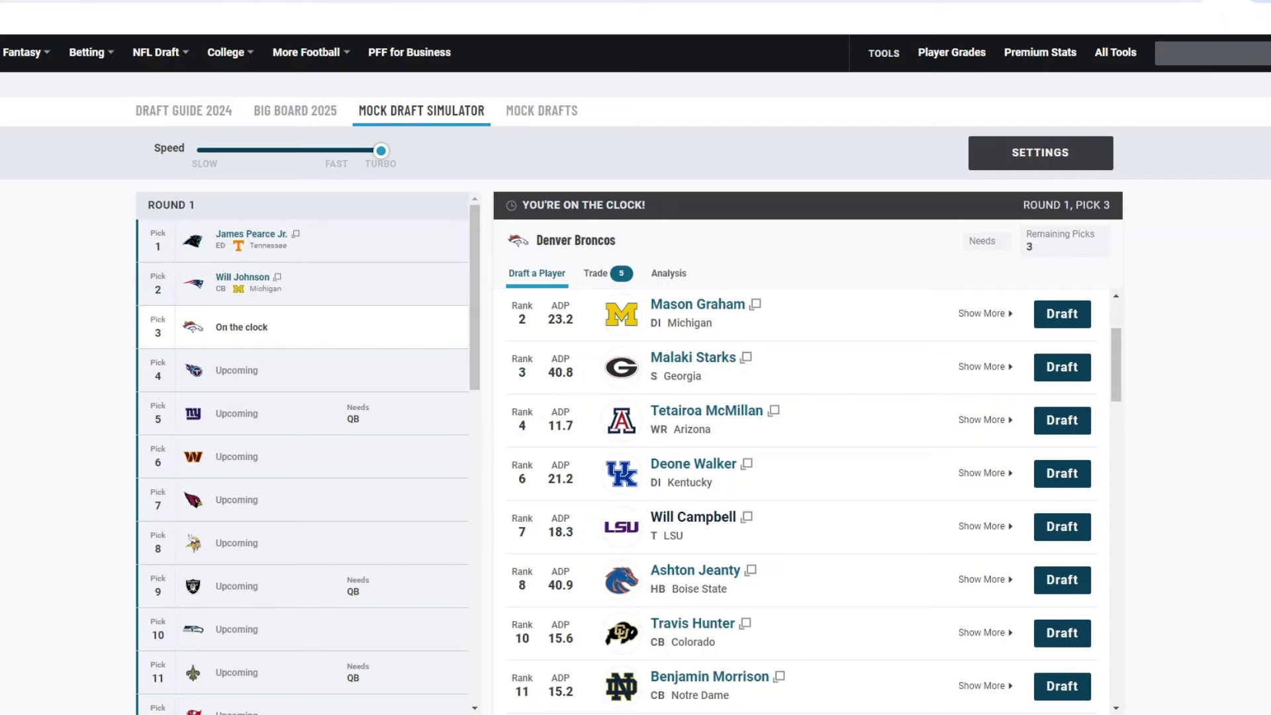
pyautogui.scroll(-3, 702, 523)
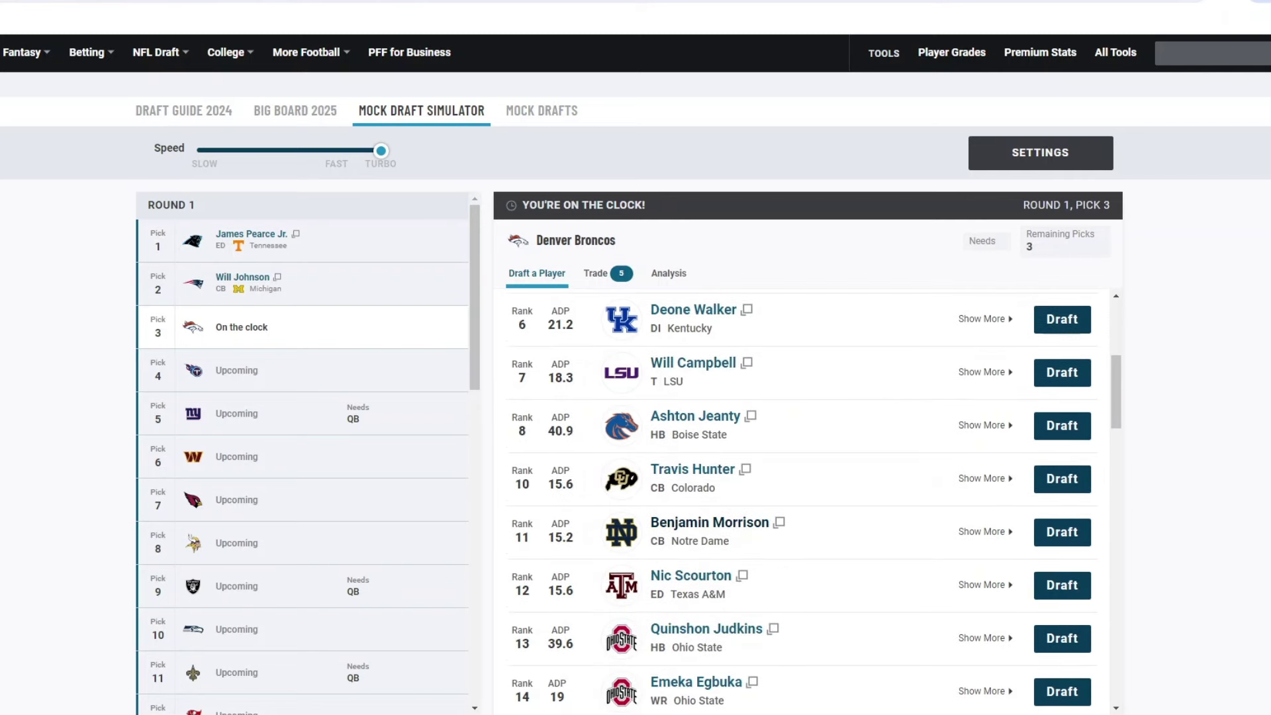
pyautogui.scroll(-1, 800, 503)
pyautogui.scroll(4, 801, 503)
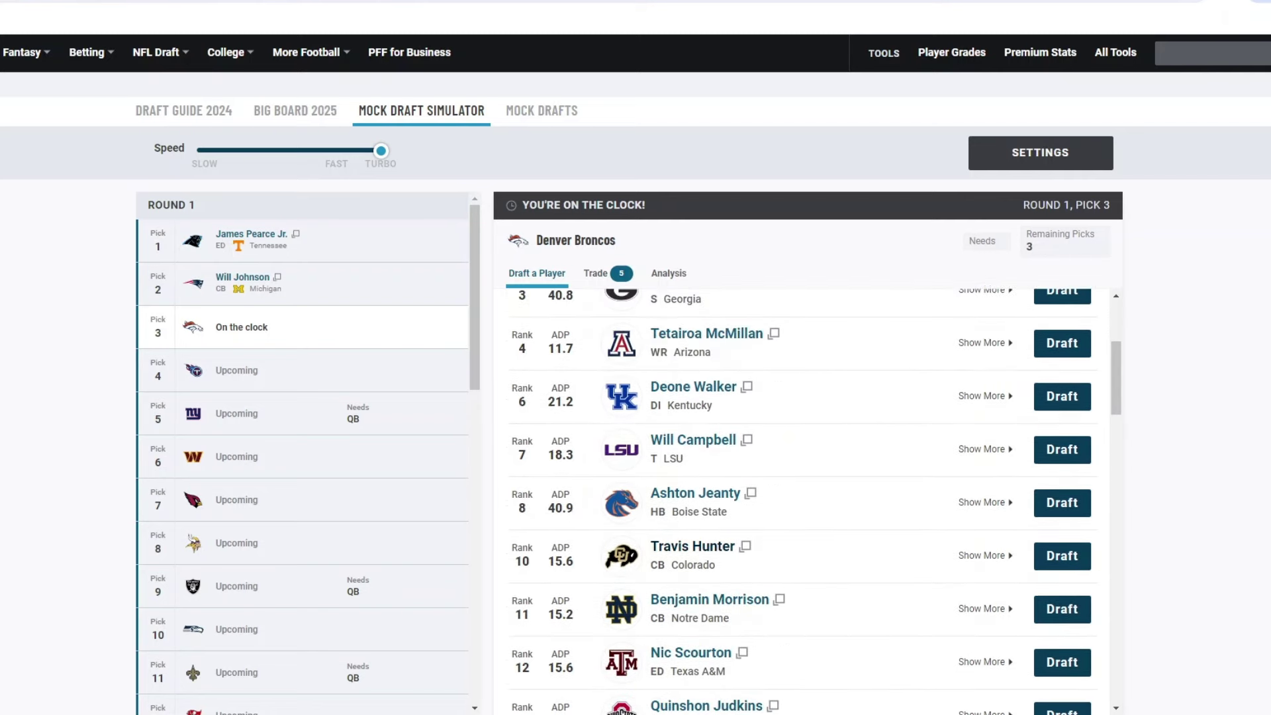
pyautogui.scroll(2, 801, 504)
pyautogui.scroll(-7, 802, 504)
pyautogui.scroll(-4, 801, 503)
pyautogui.scroll(4, 801, 504)
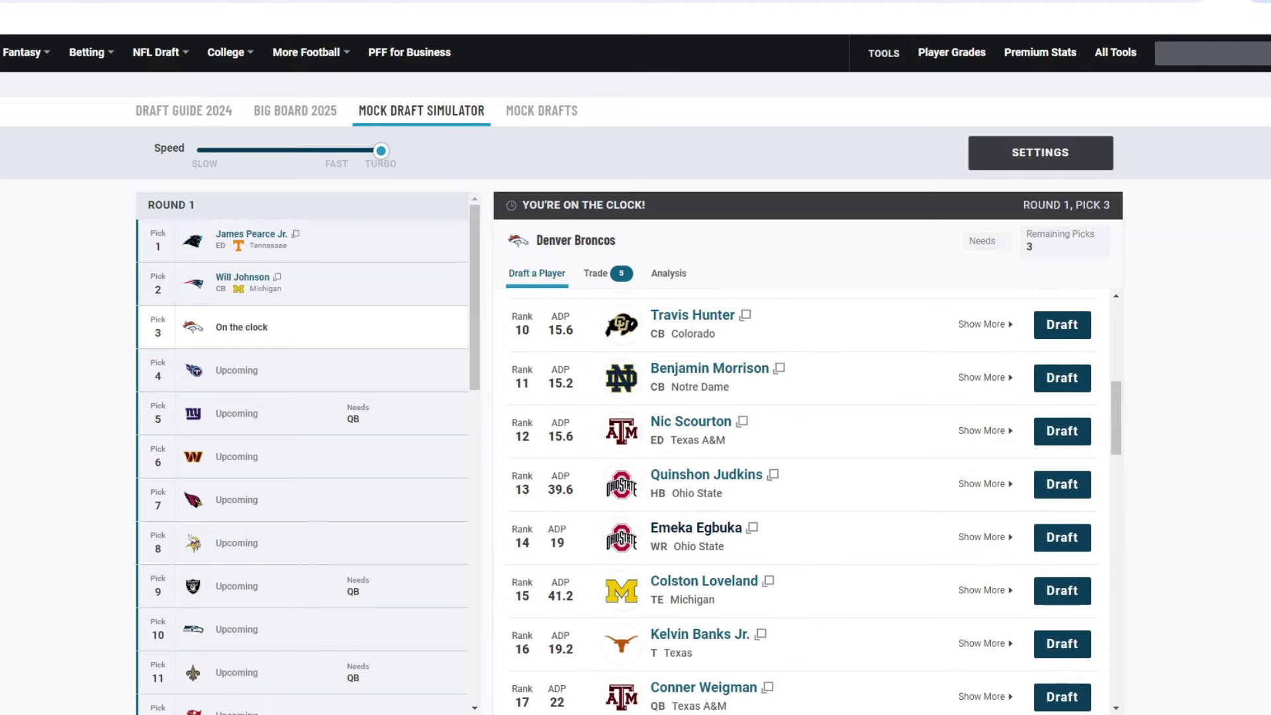
pyautogui.scroll(-1, 802, 503)
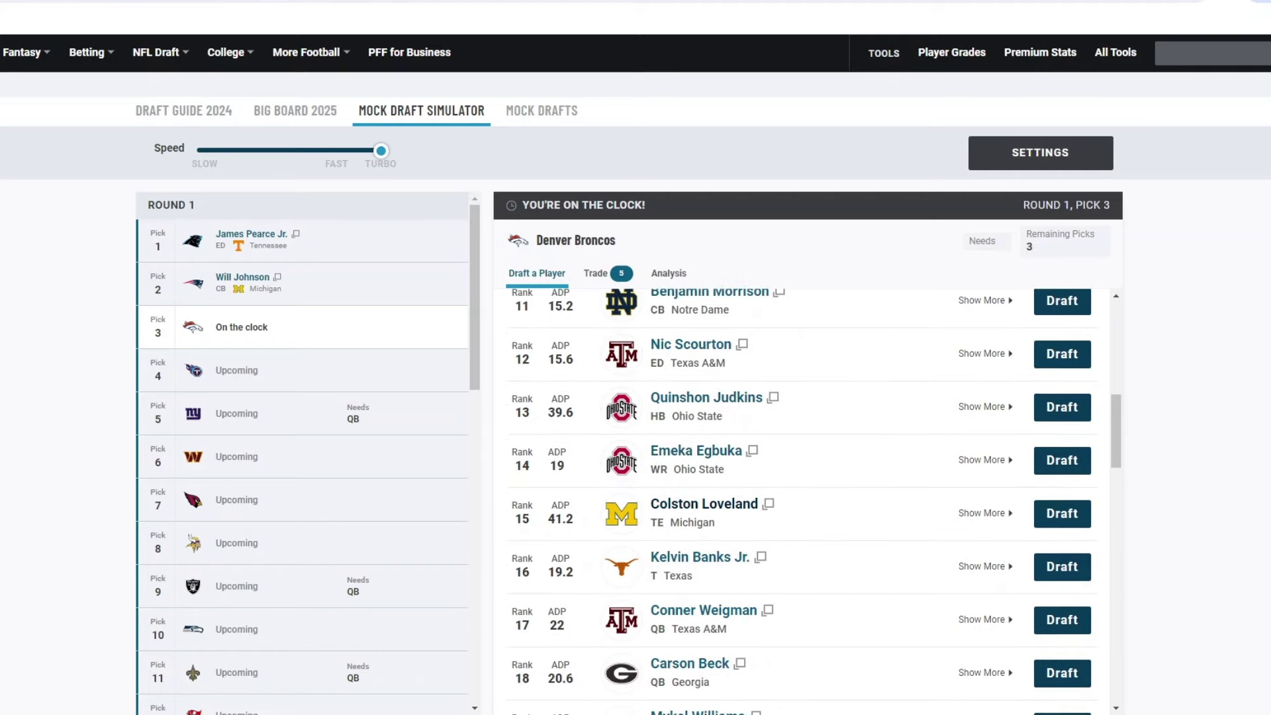
pyautogui.scroll(2, 801, 504)
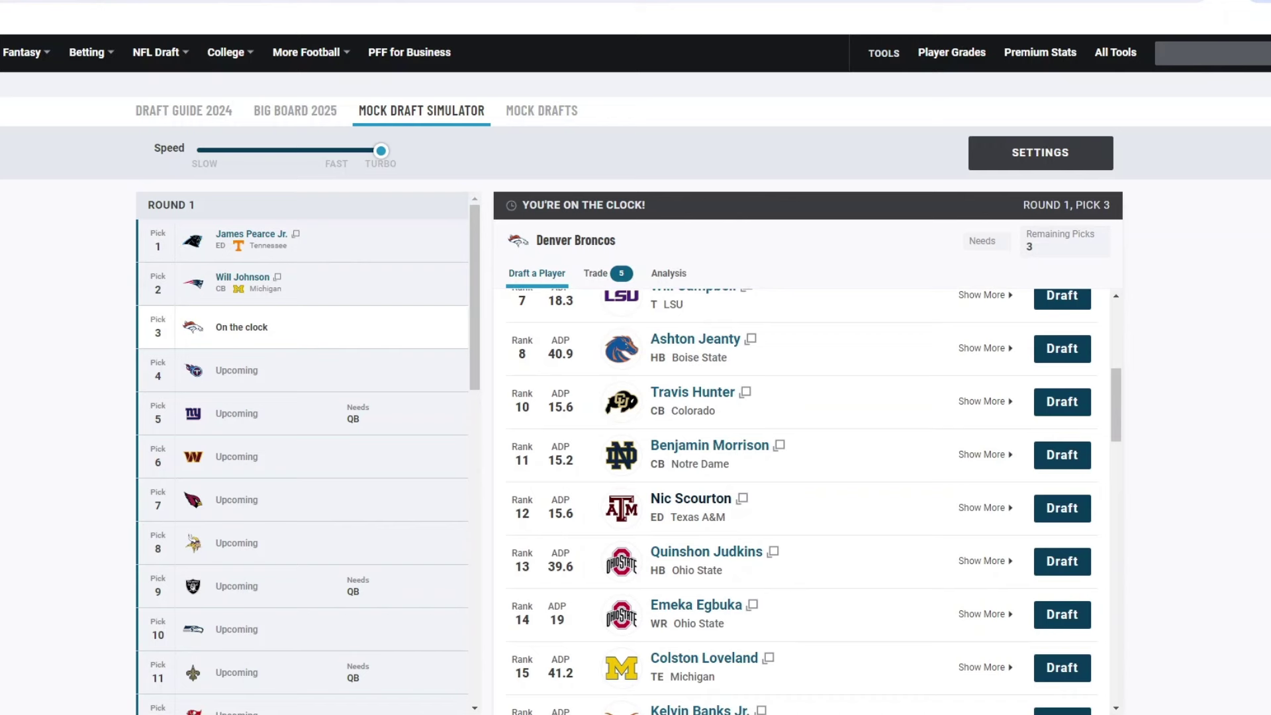
pyautogui.scroll(4, 801, 503)
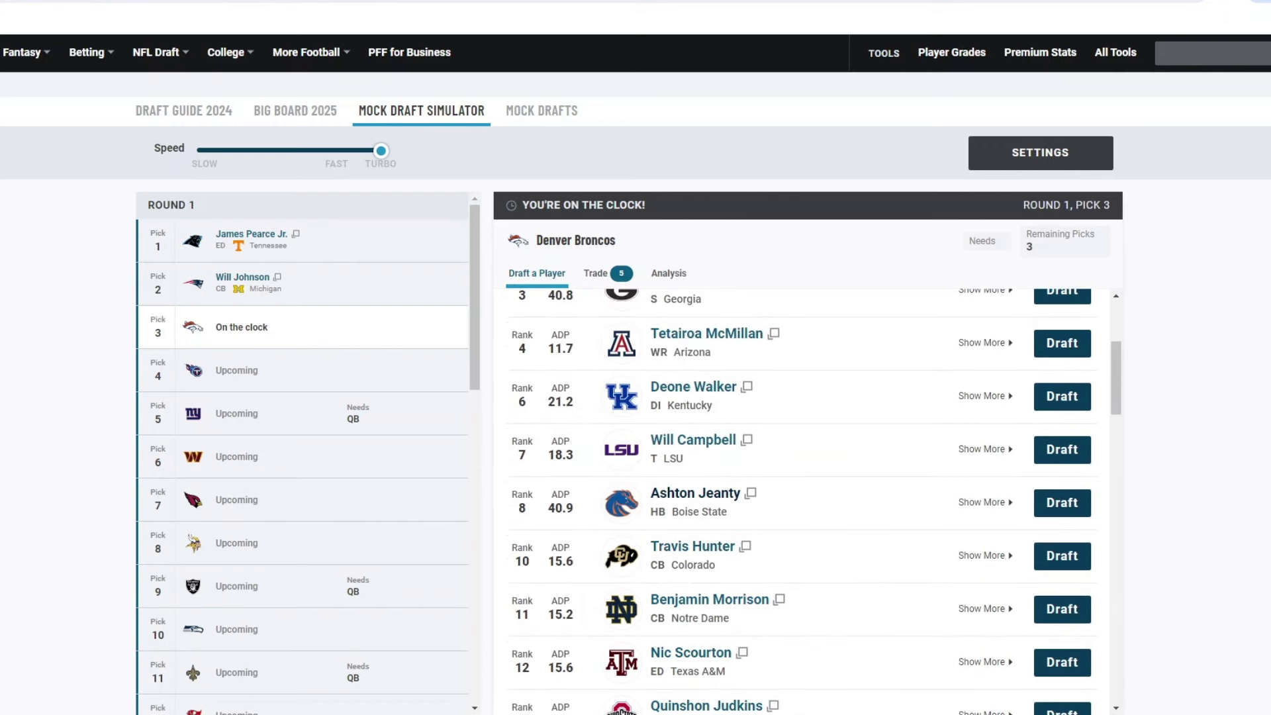
pyautogui.scroll(-5, 801, 503)
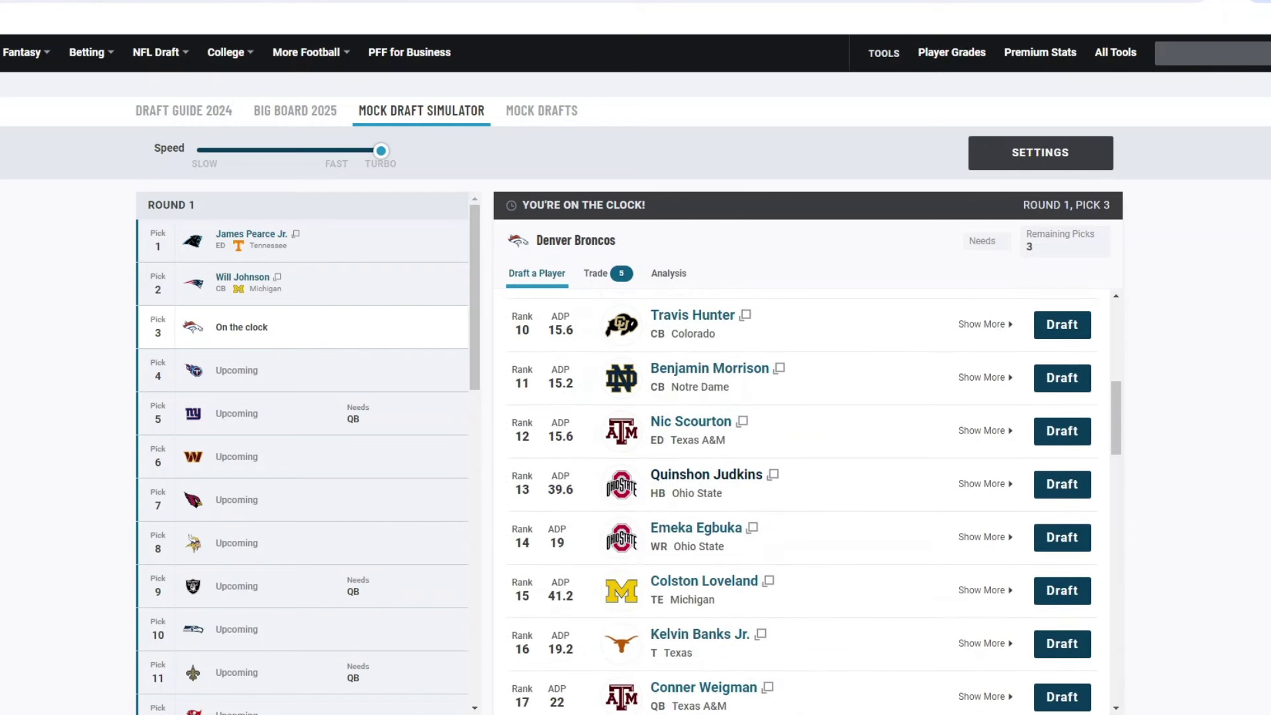
pyautogui.scroll(-2, 802, 503)
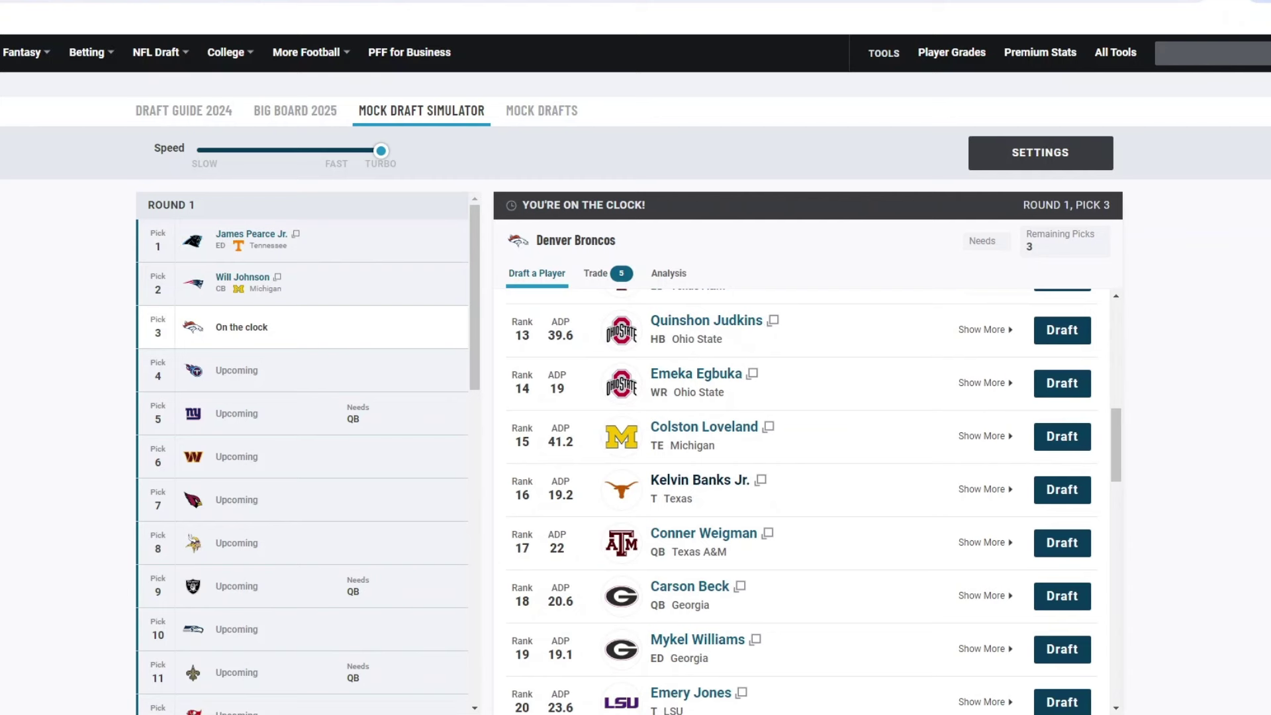
pyautogui.scroll(8, 801, 504)
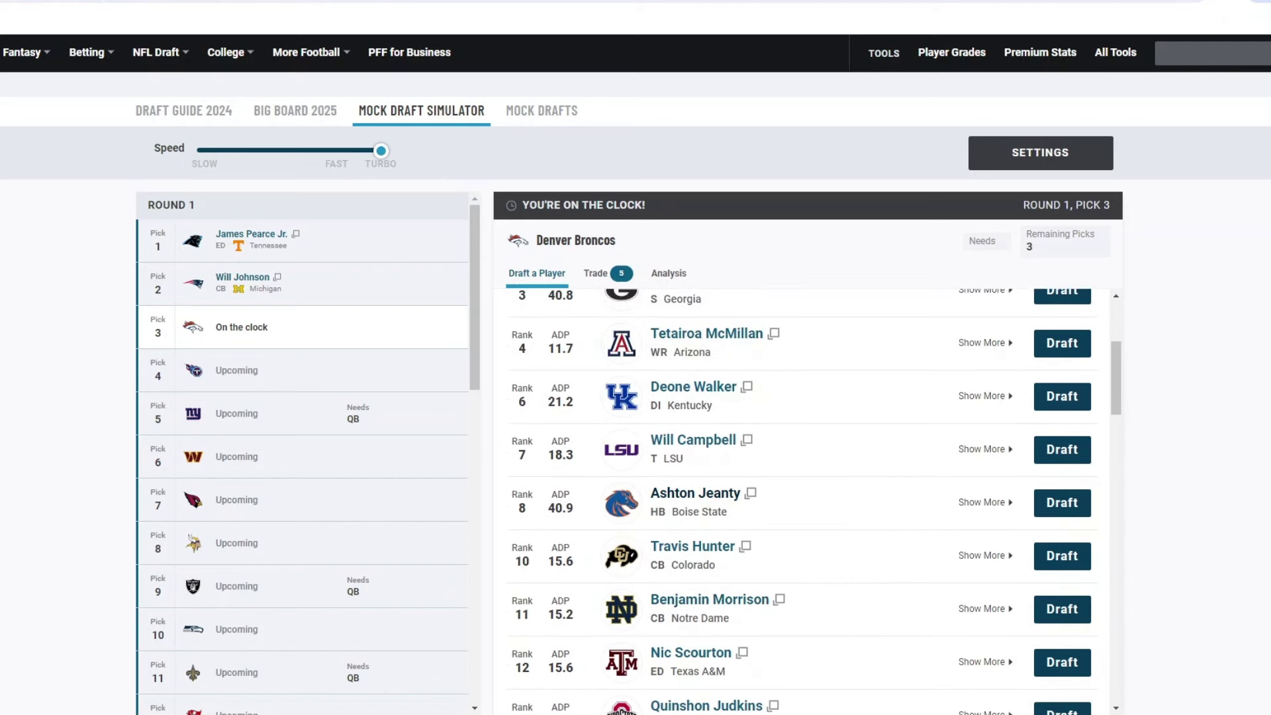
pyautogui.scroll(-9, 801, 503)
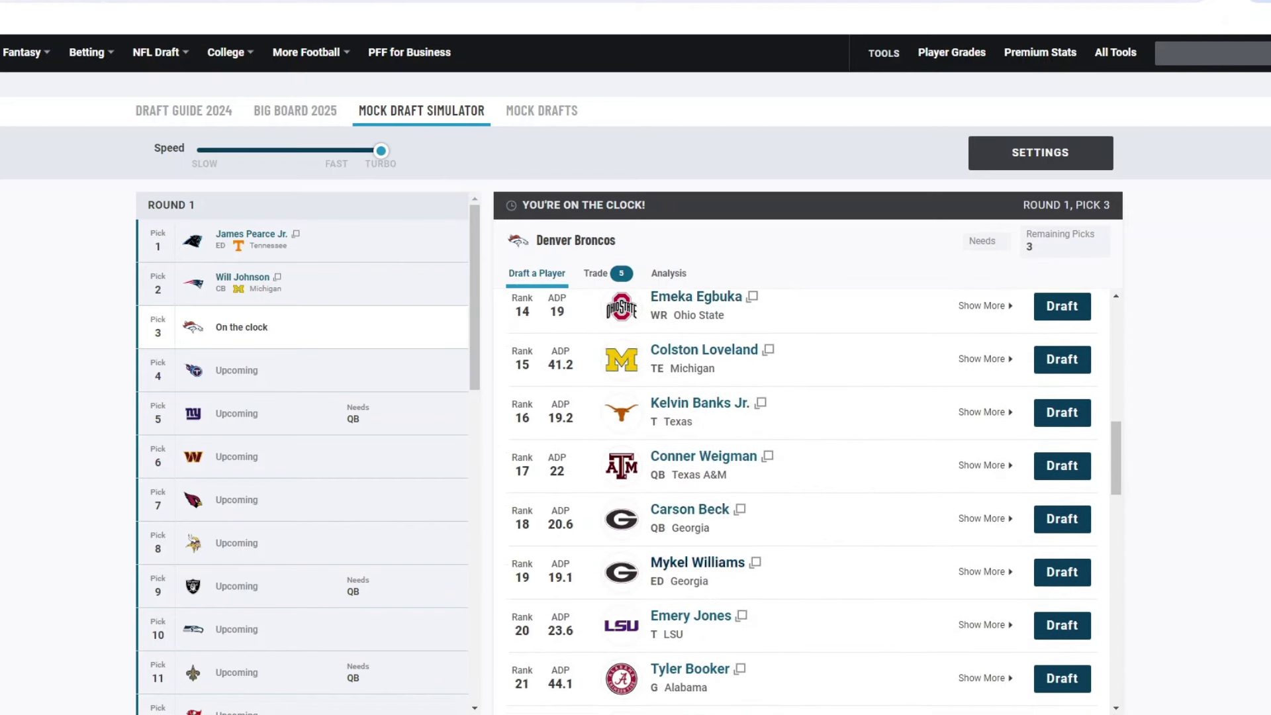
pyautogui.scroll(1, 802, 503)
pyautogui.scroll(1, 802, 503)
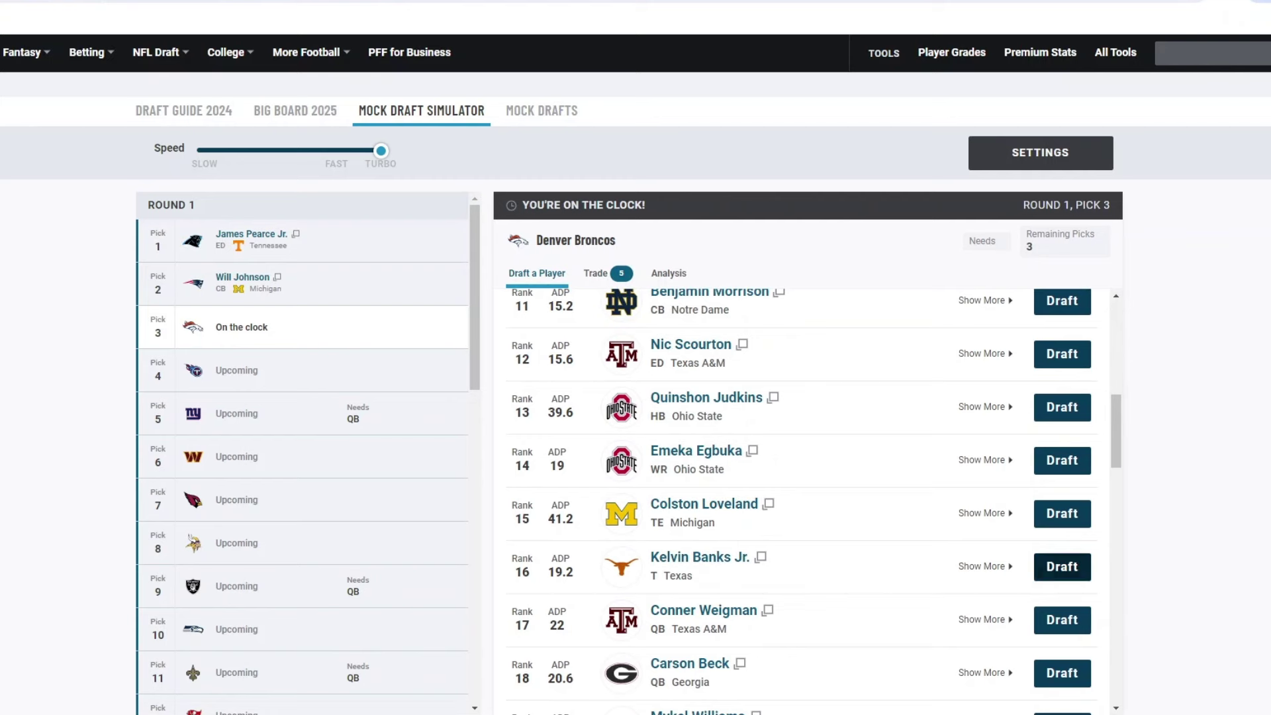
pyautogui.click(1061, 567)
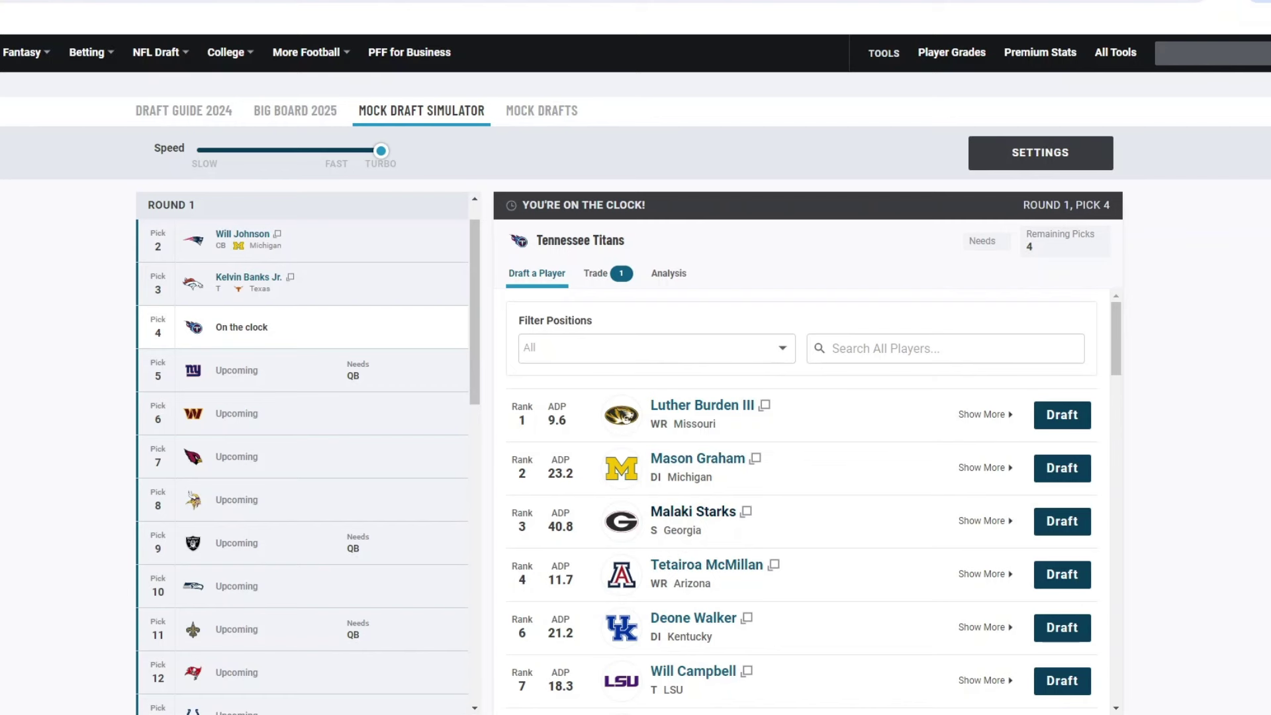
# Draft LSU tackle Will Campbell for the Tennessee Titans with pick 4
pyautogui.scroll(-3, 802, 504)
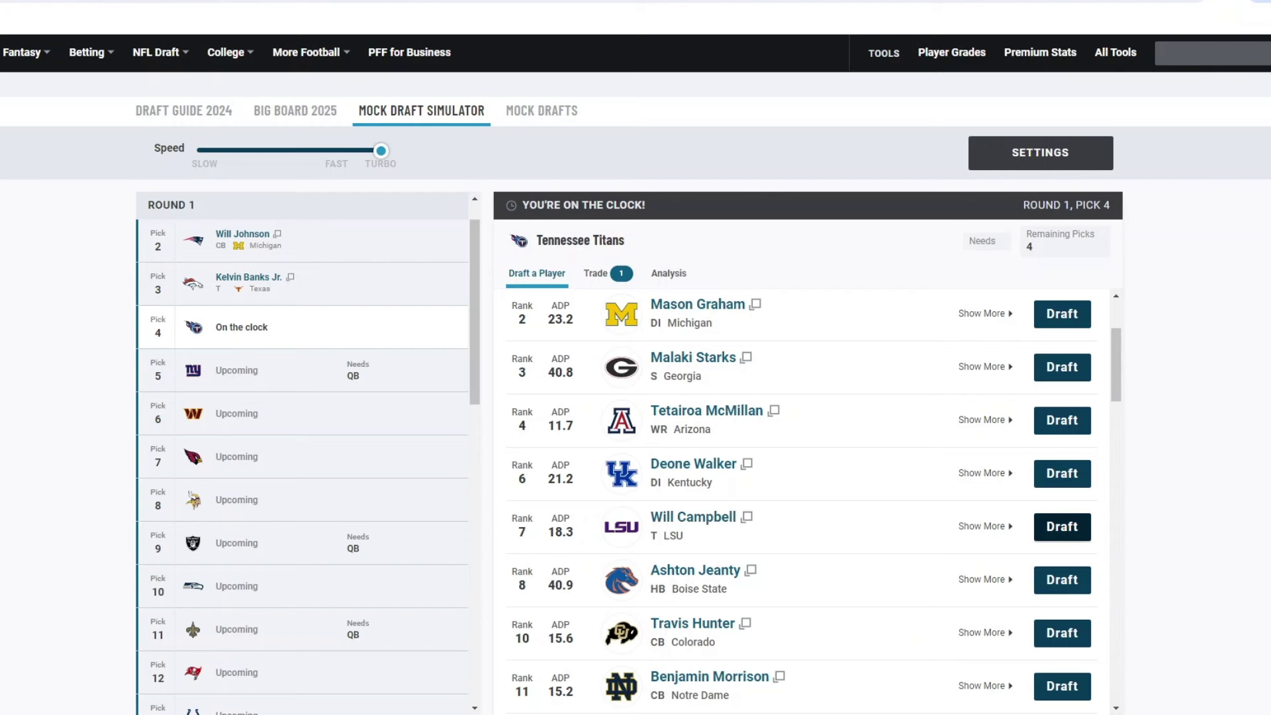
pyautogui.click(1061, 526)
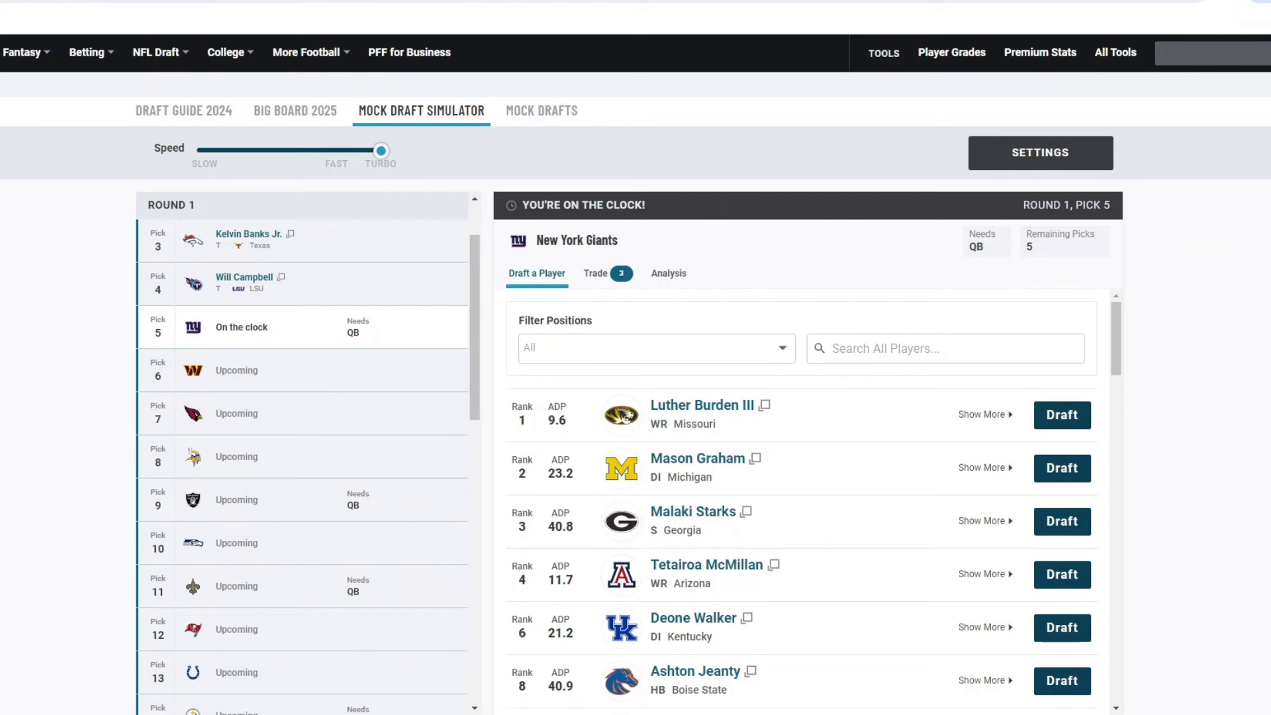
# Filter the available players to the QB position and draft Carson Beck of Georgia for the New York Giants with pick 5
pyautogui.scroll(-5, 801, 504)
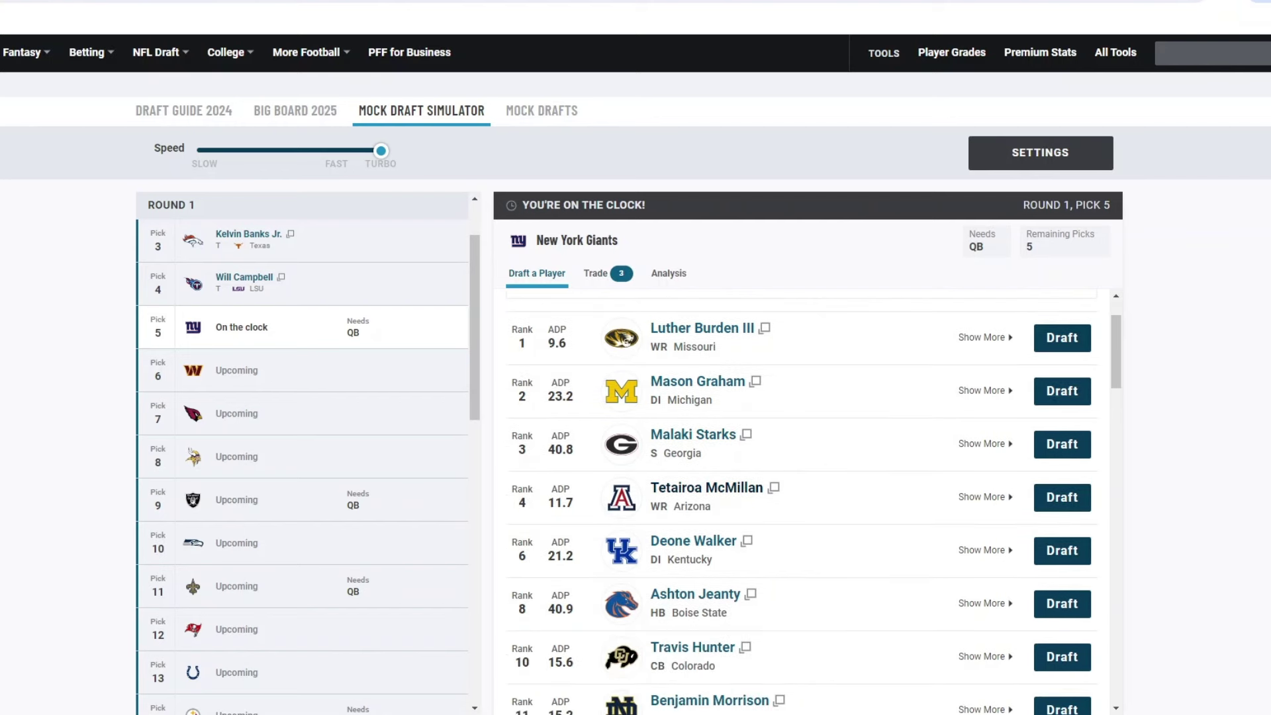
pyautogui.scroll(-3, 801, 504)
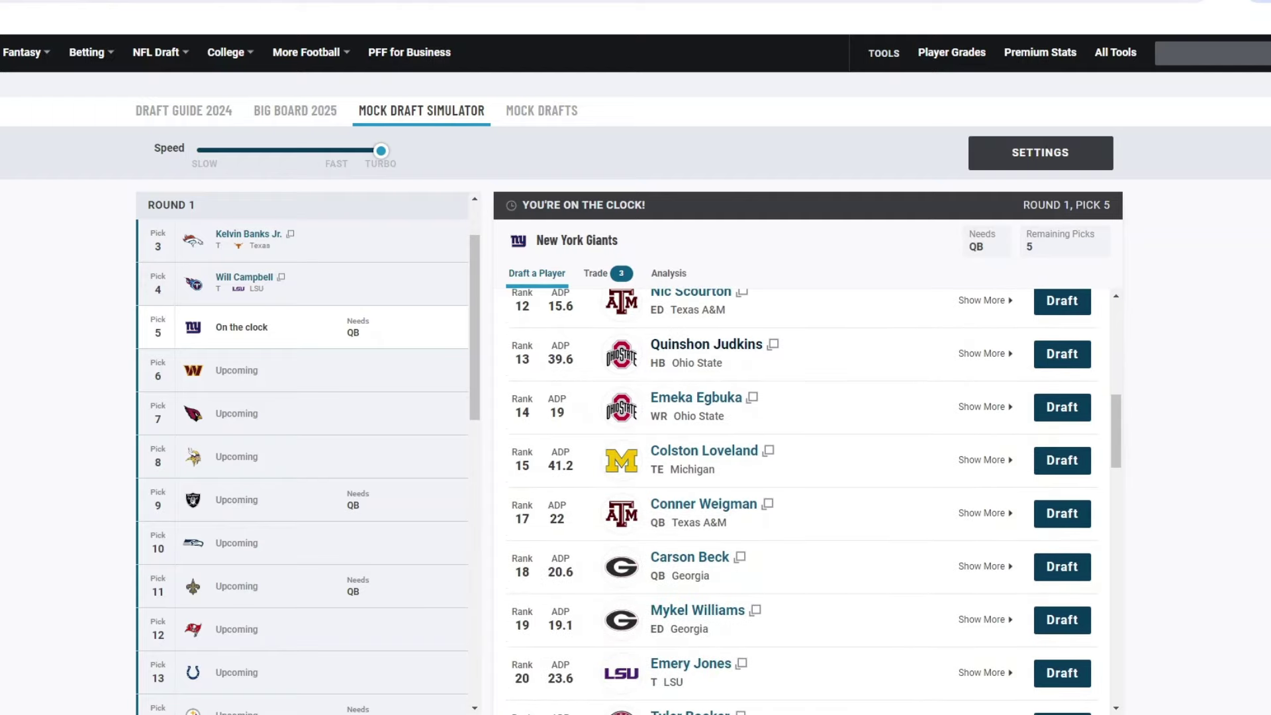
pyautogui.scroll(8, 801, 503)
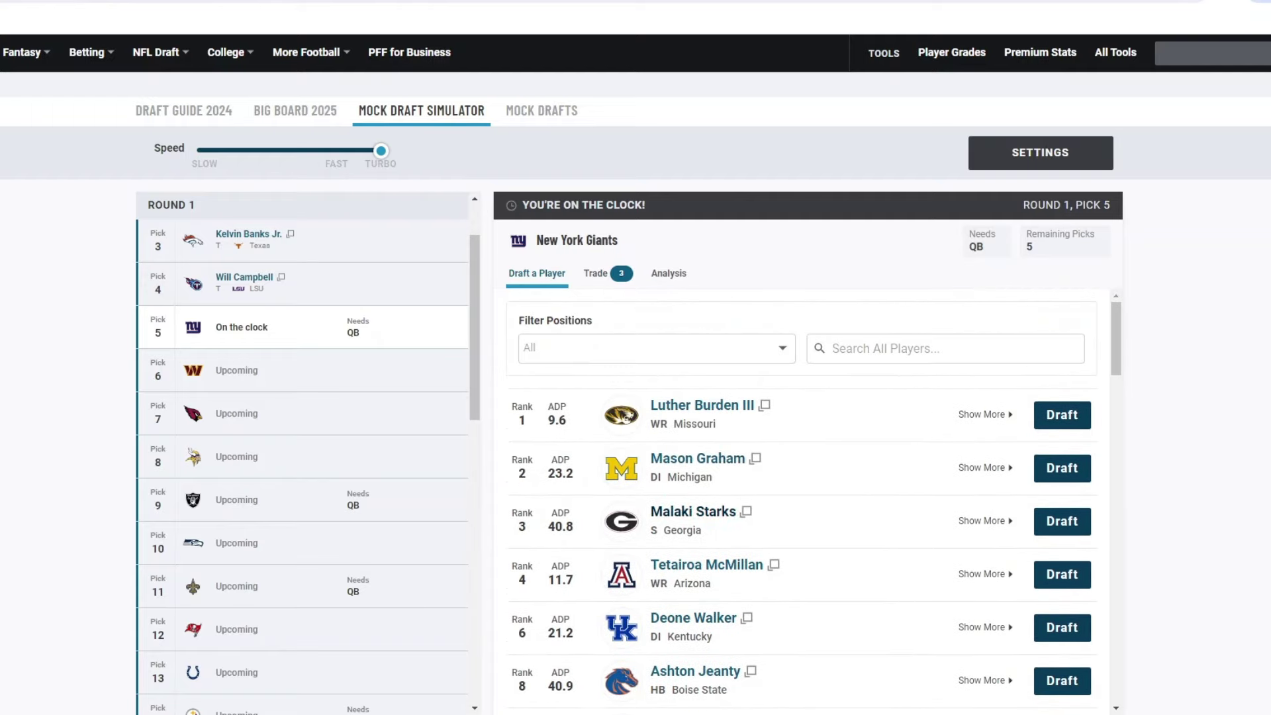
pyautogui.click(656, 349)
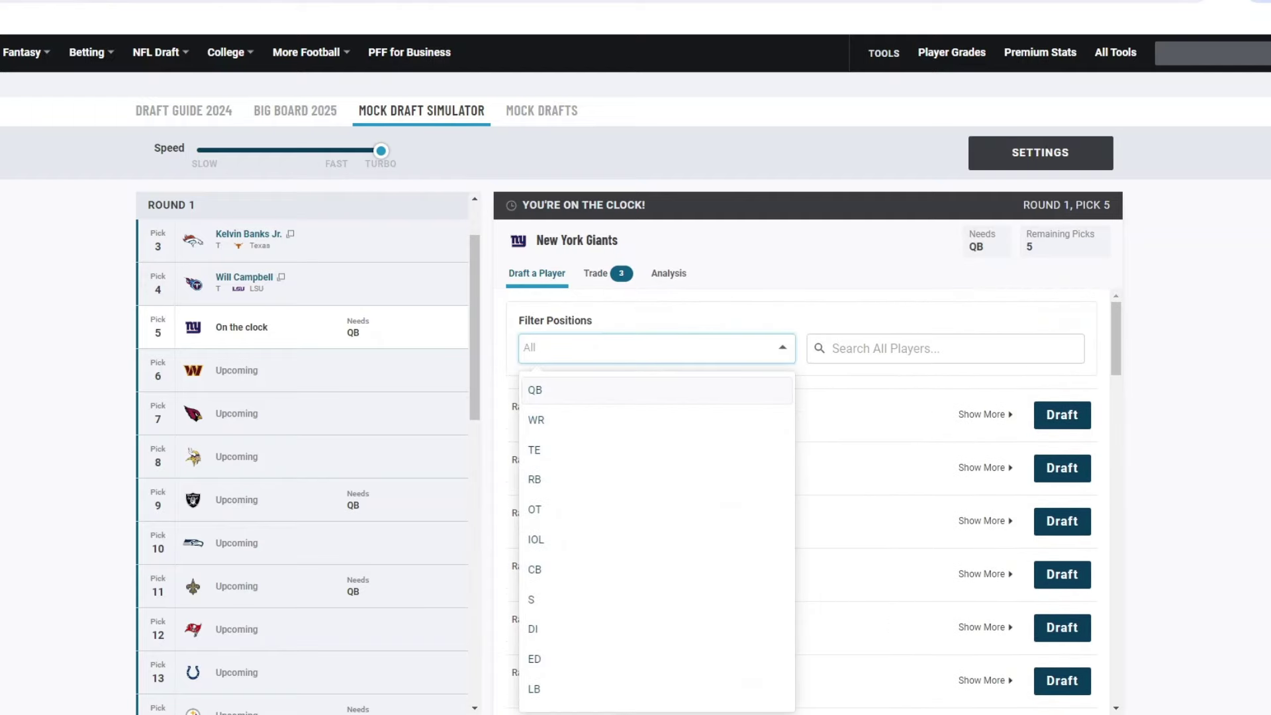
pyautogui.click(539, 388)
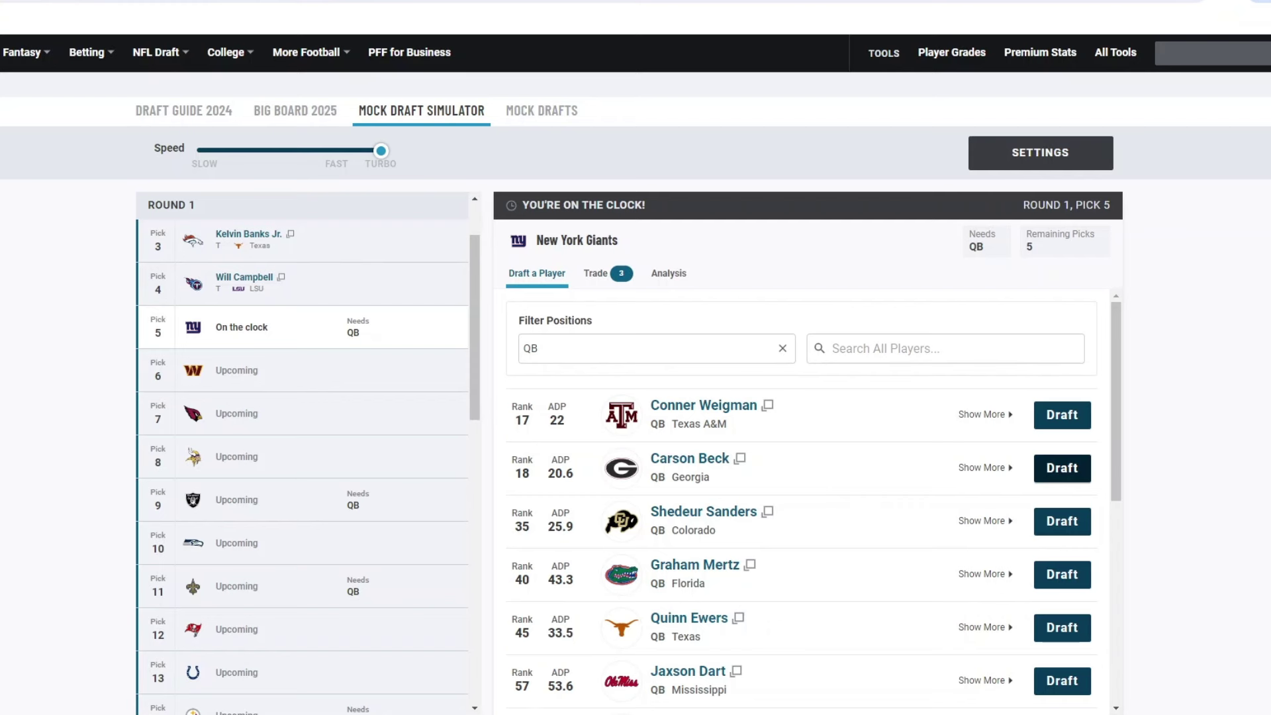
pyautogui.click(1061, 468)
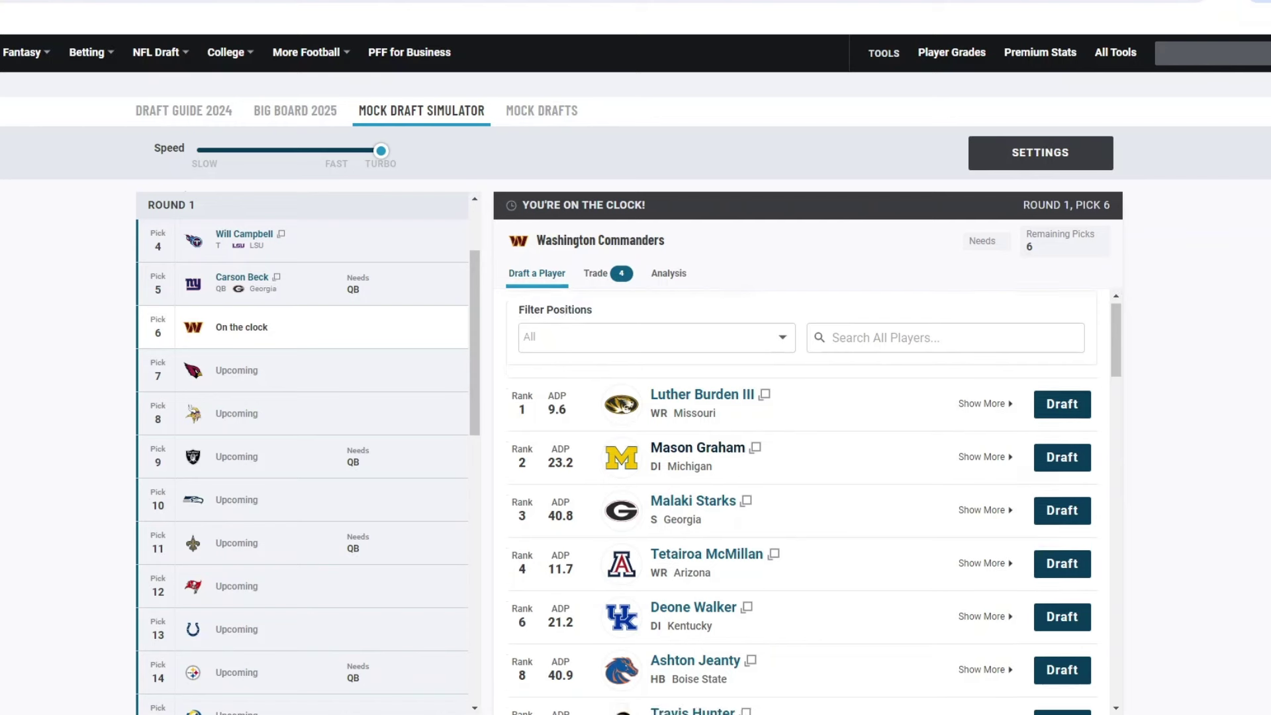
# Compare the available prospects and draft Texas A&M edge defender Nic Scourton for the Washington Commanders with pick 6
pyautogui.scroll(-5, 695, 464)
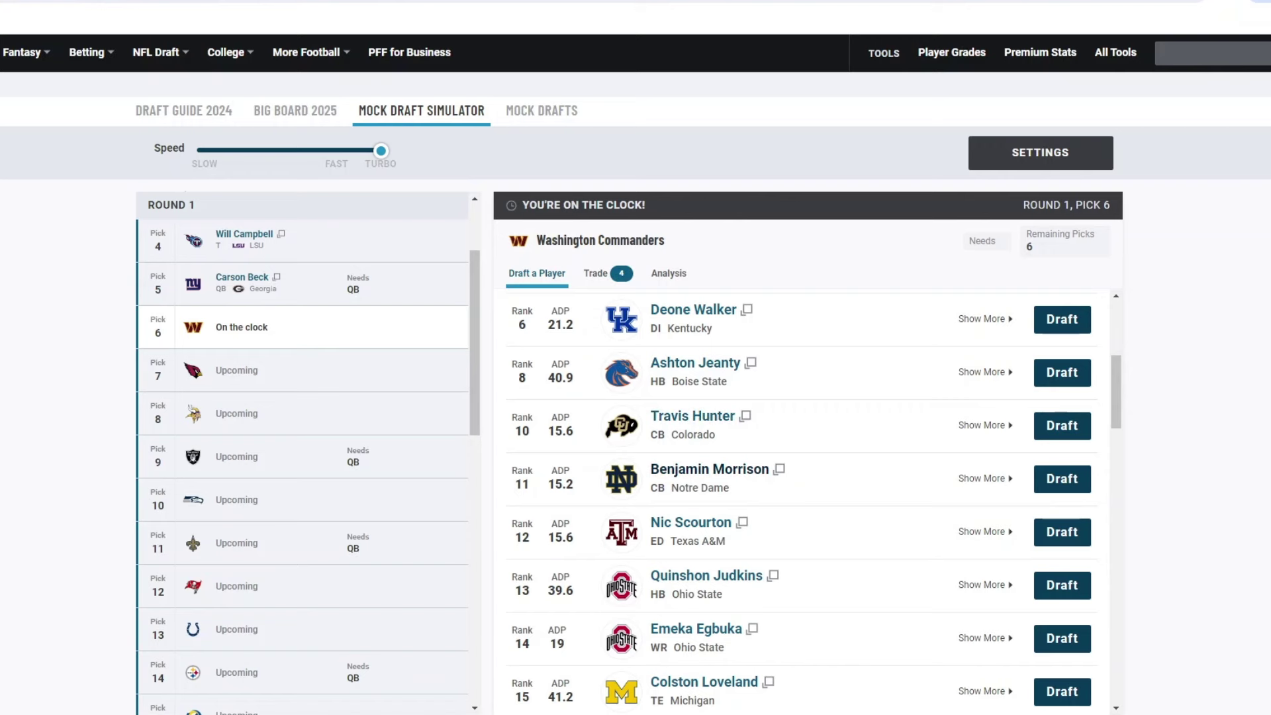
pyautogui.scroll(4, 709, 469)
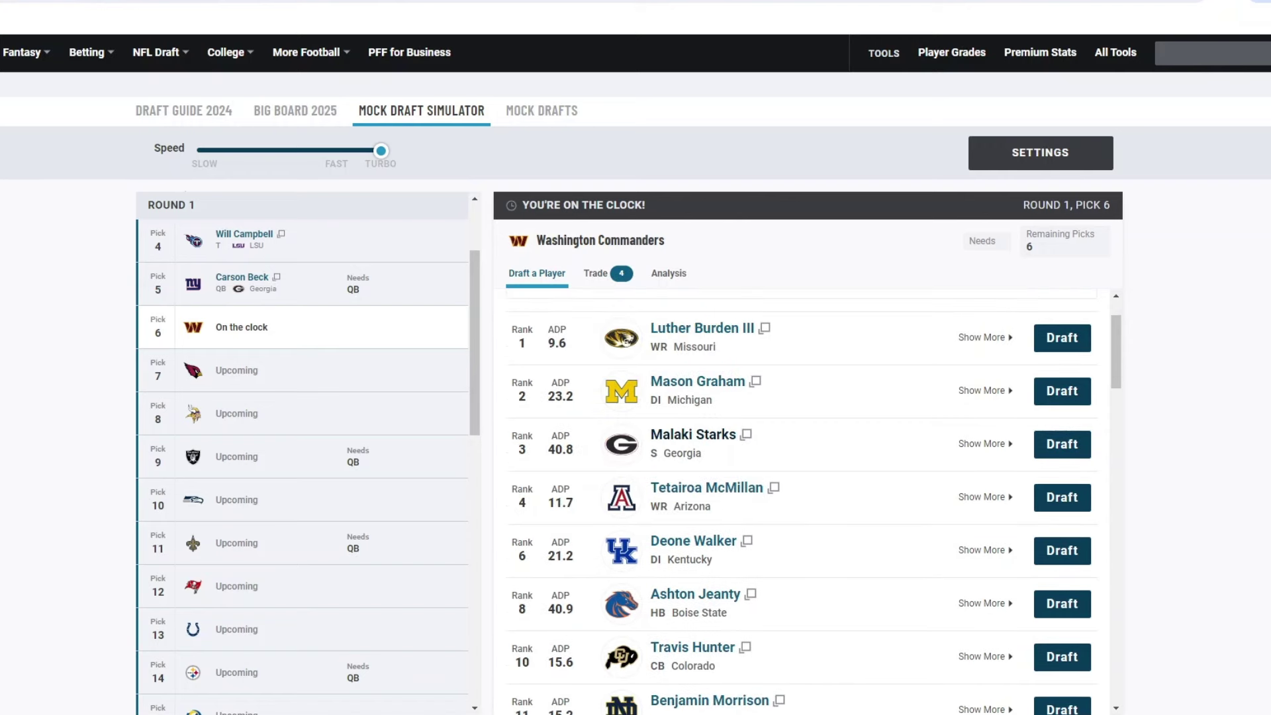
pyautogui.scroll(2, 708, 469)
pyautogui.scroll(-5, 709, 468)
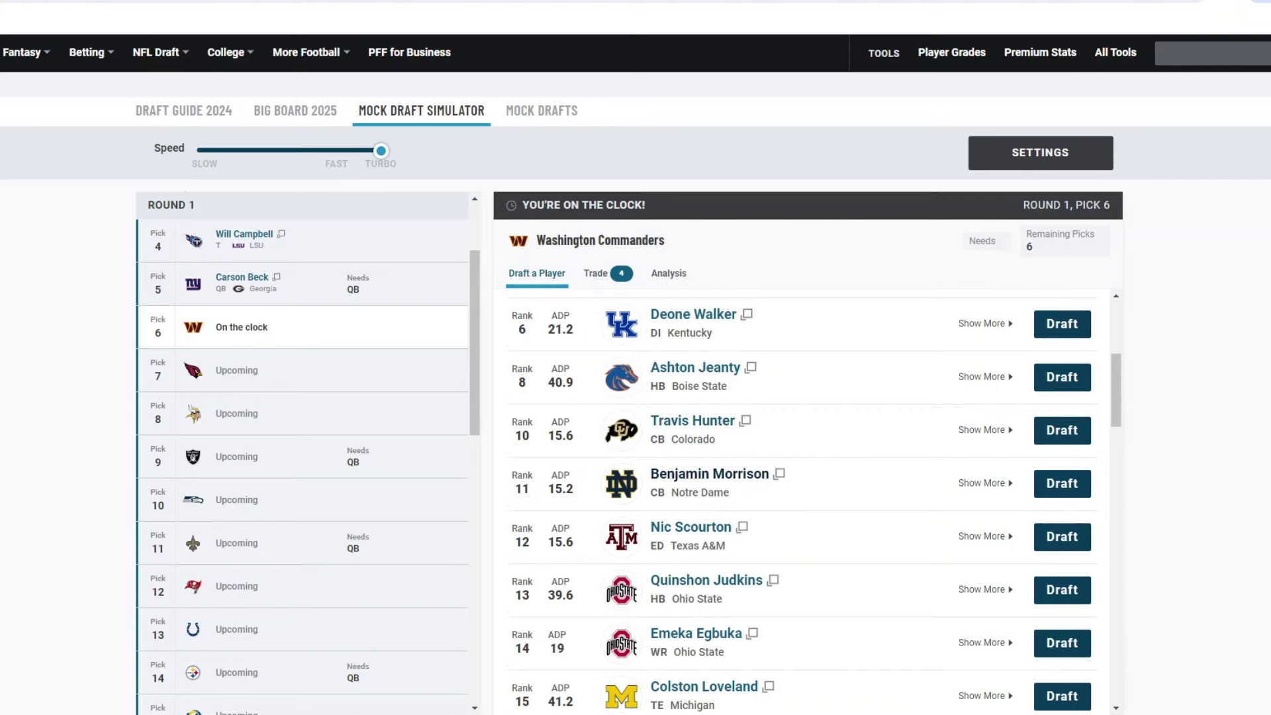
pyautogui.scroll(5, 801, 504)
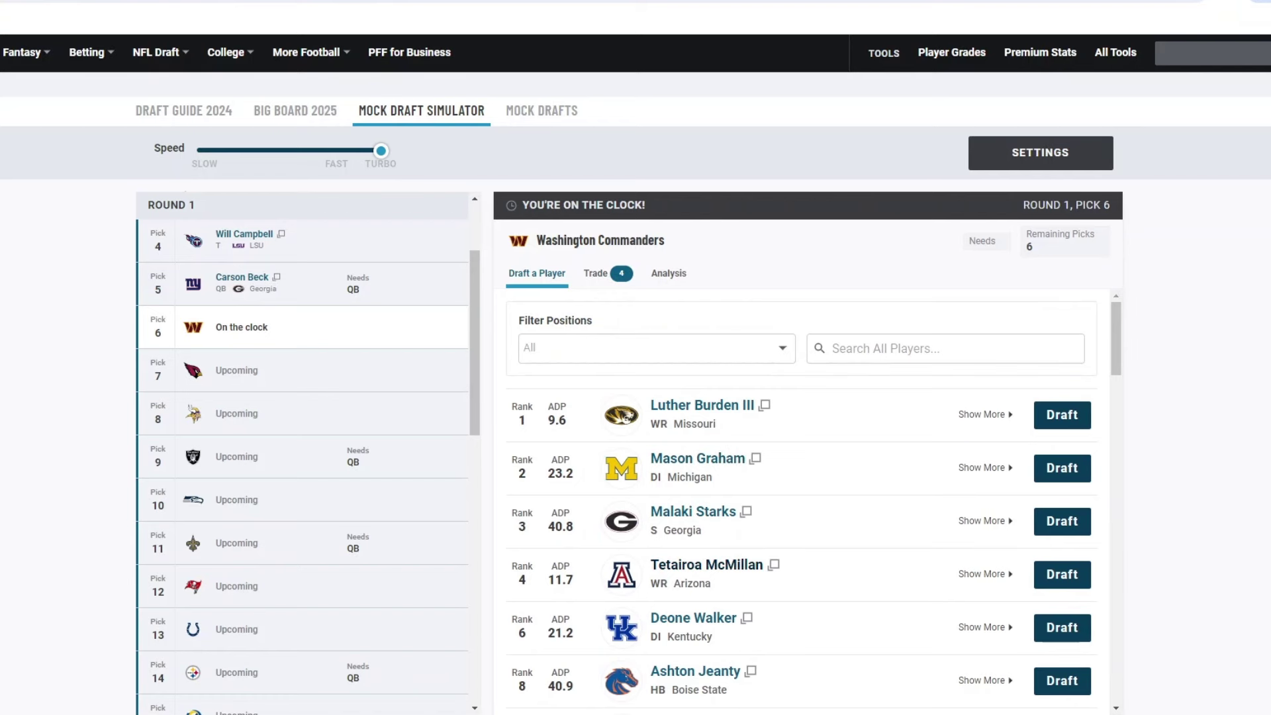
pyautogui.scroll(-1, 800, 504)
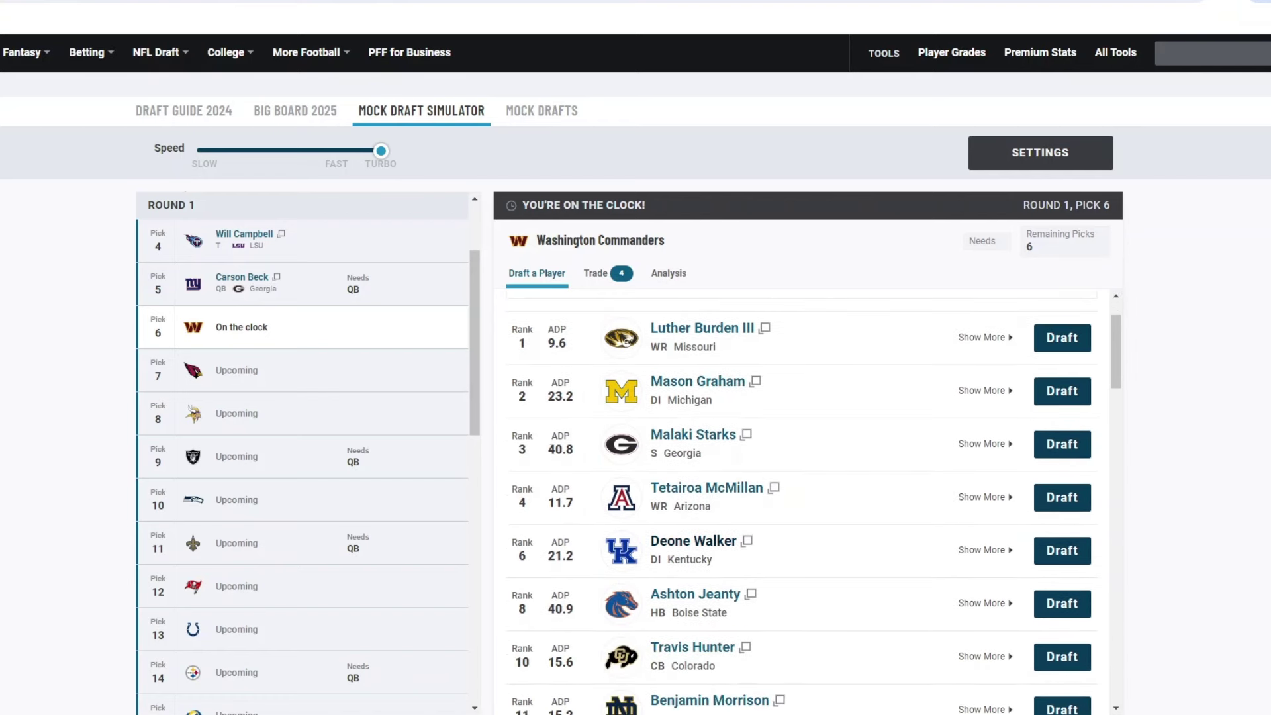
pyautogui.scroll(-1, 802, 503)
pyautogui.scroll(-1, 801, 504)
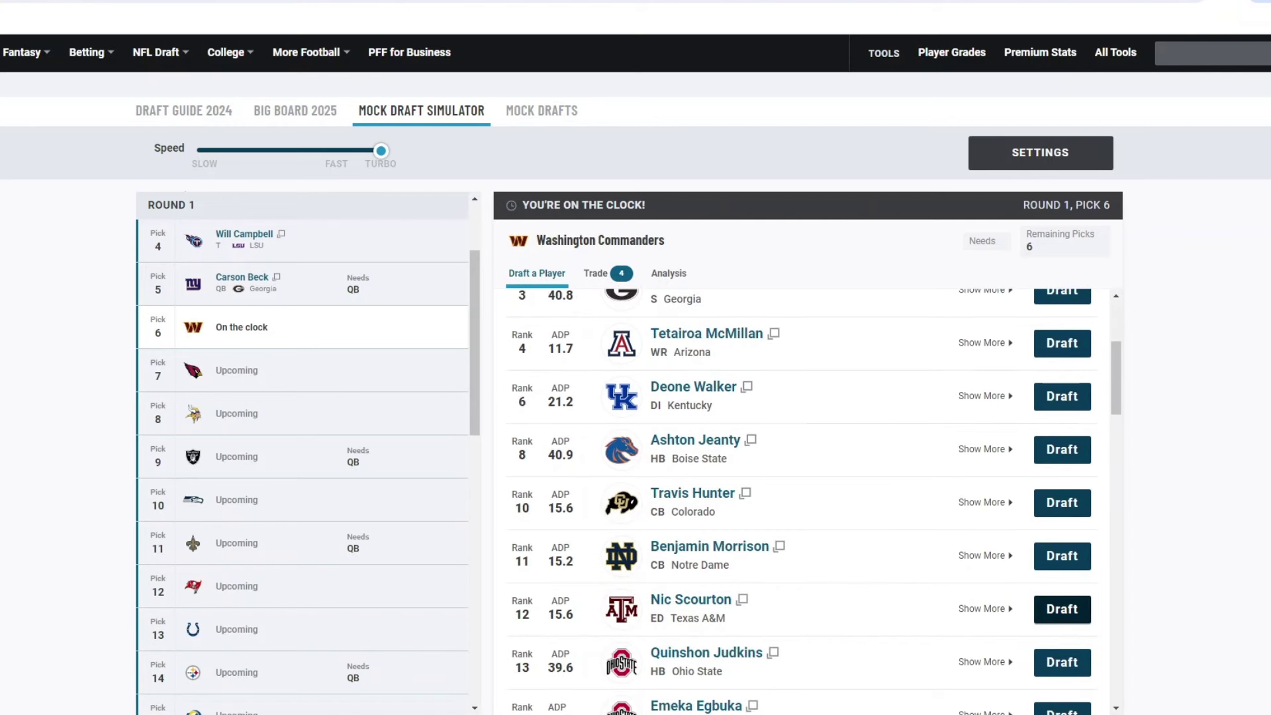
pyautogui.click(1061, 609)
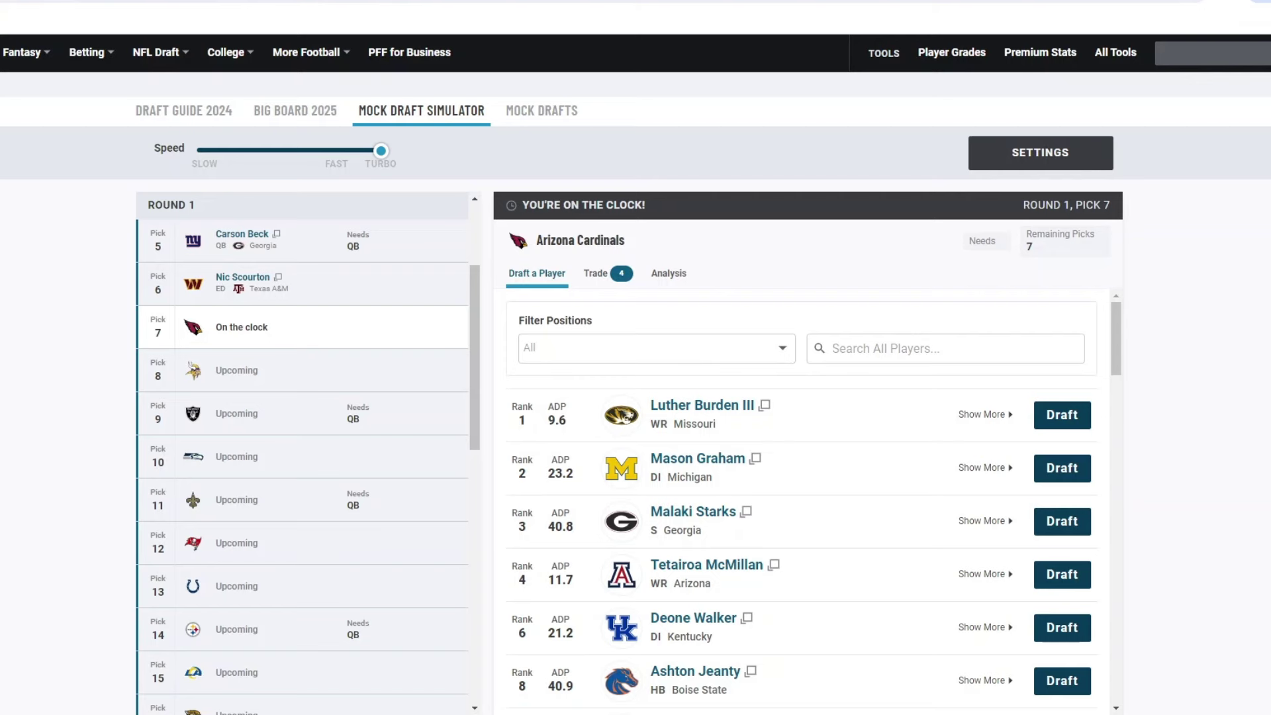
# Check Nic Scourton's player profile and draft Notre Dame cornerback Benjamin Morrison for the Arizona Cardinals with pick 7
pyautogui.click(243, 277)
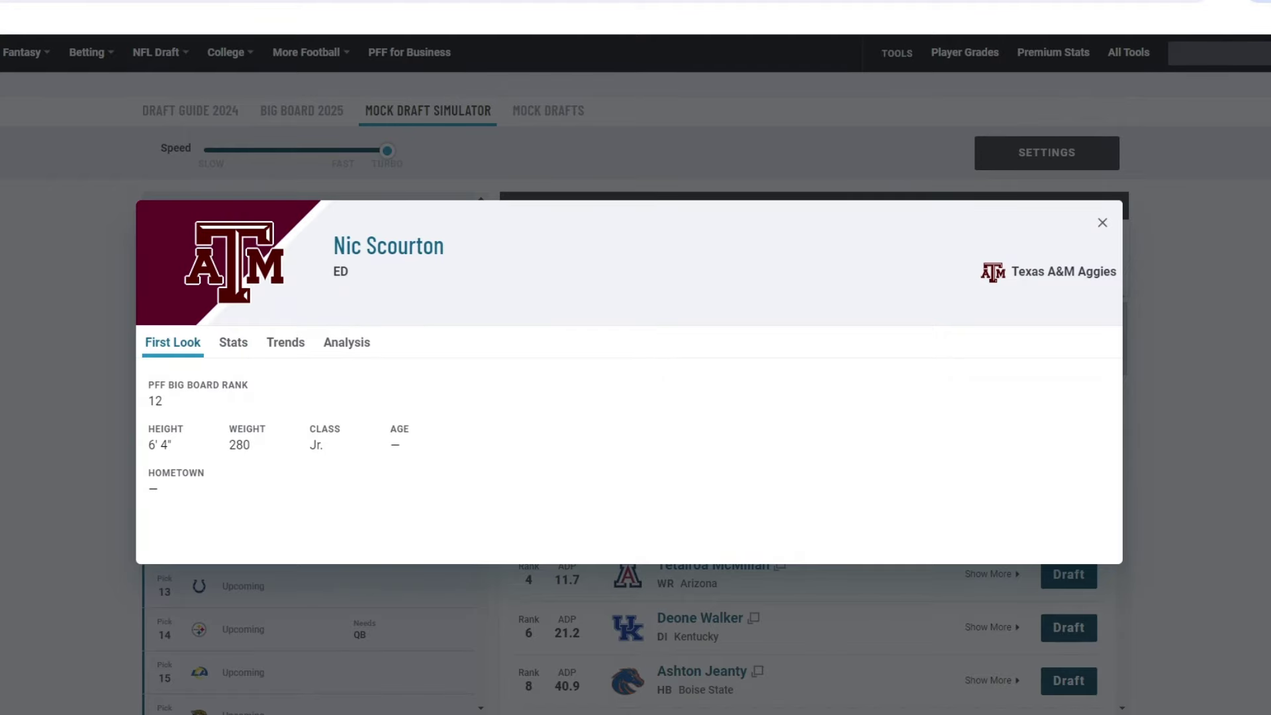
pyautogui.press('Escape')
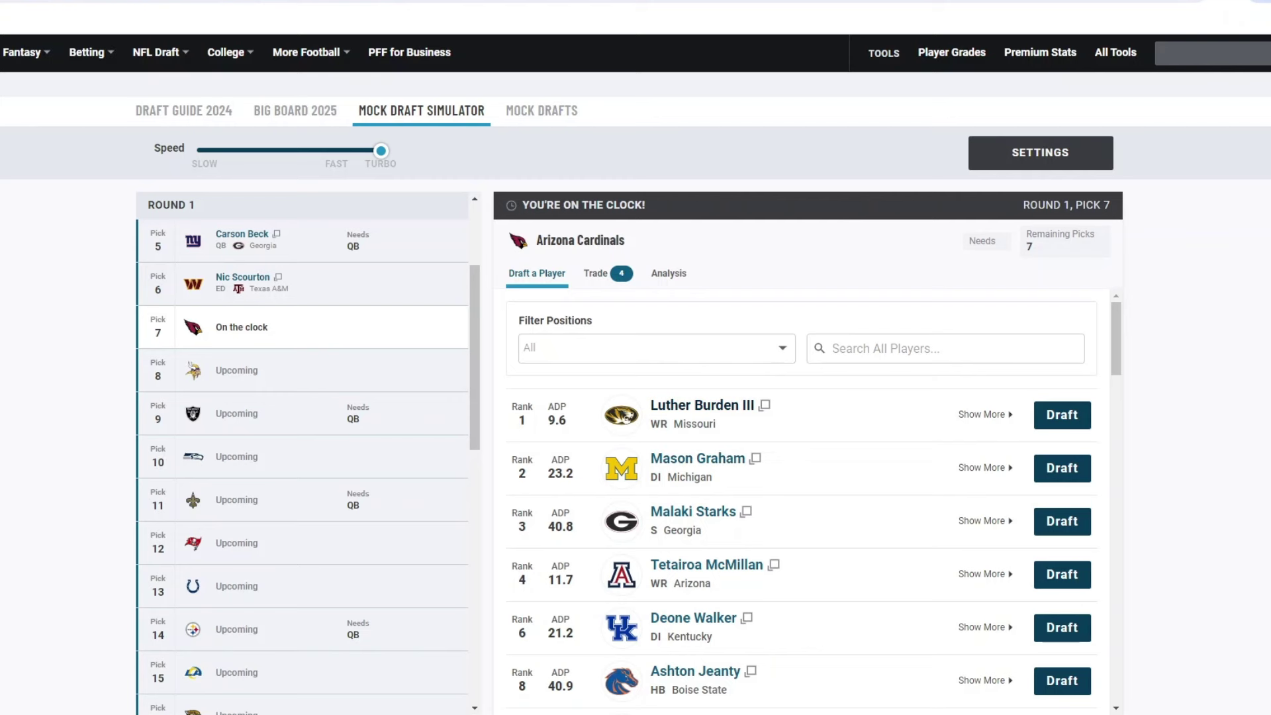
pyautogui.scroll(-3, 801, 504)
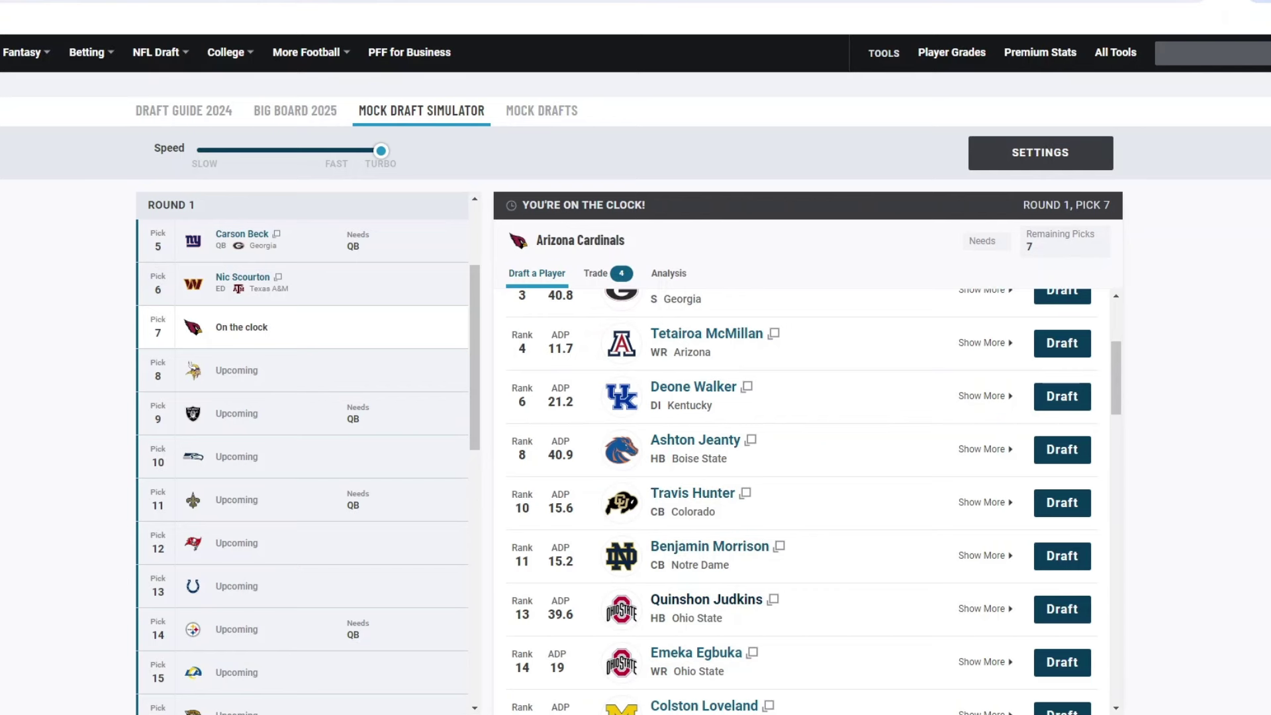
pyautogui.click(1061, 555)
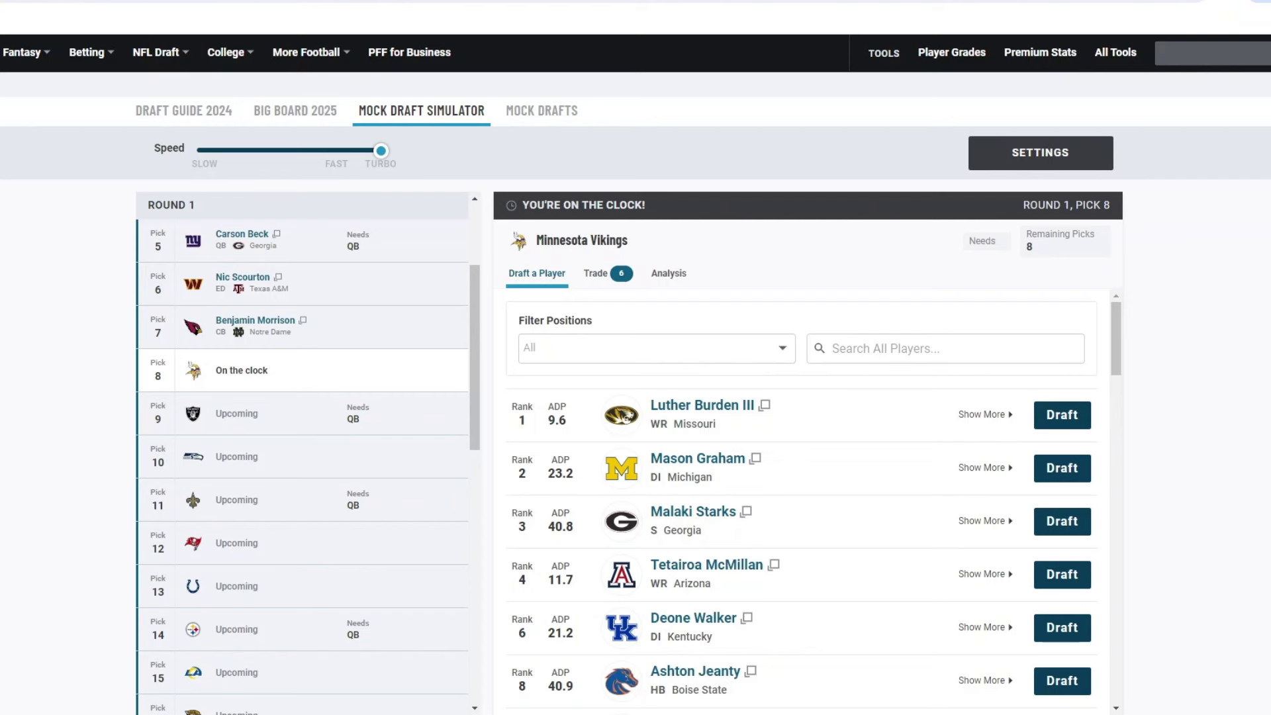
# Review Michigan interior defender Mason Graham's stats and First Look profile, and draft him for the Minnesota Vikings with pick 8
pyautogui.scroll(-6, 802, 500)
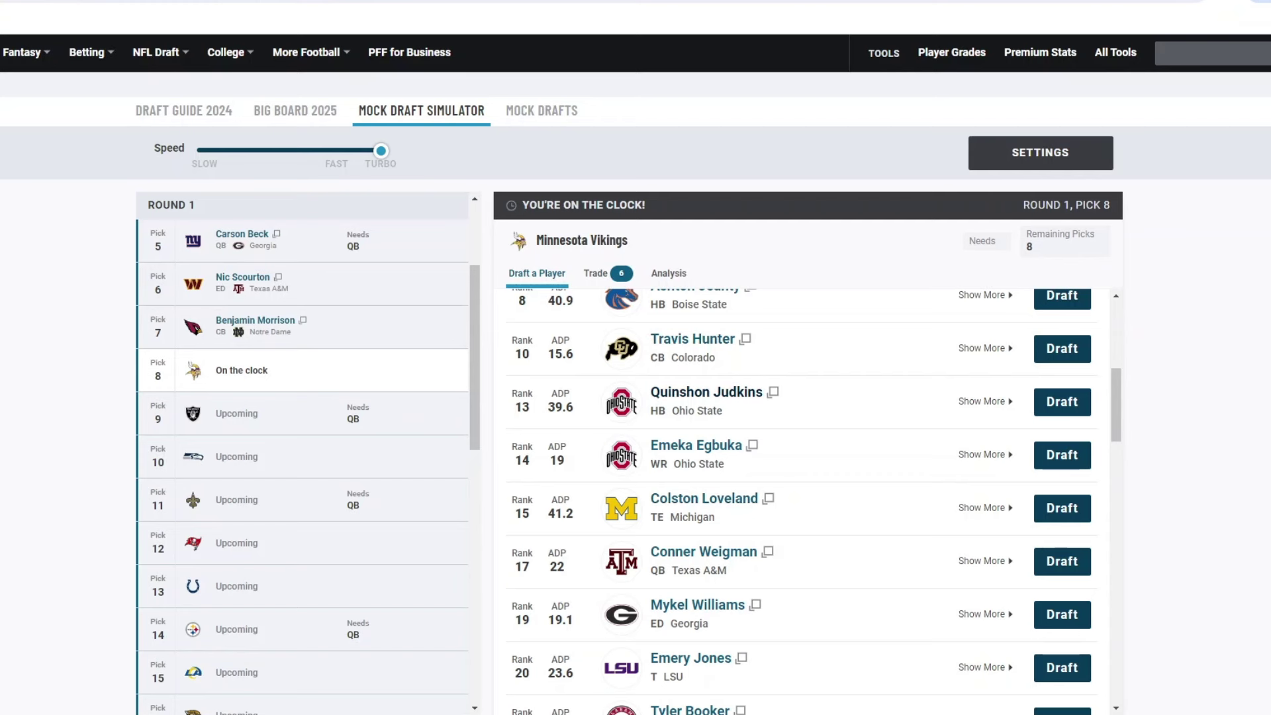
pyautogui.scroll(6, 801, 497)
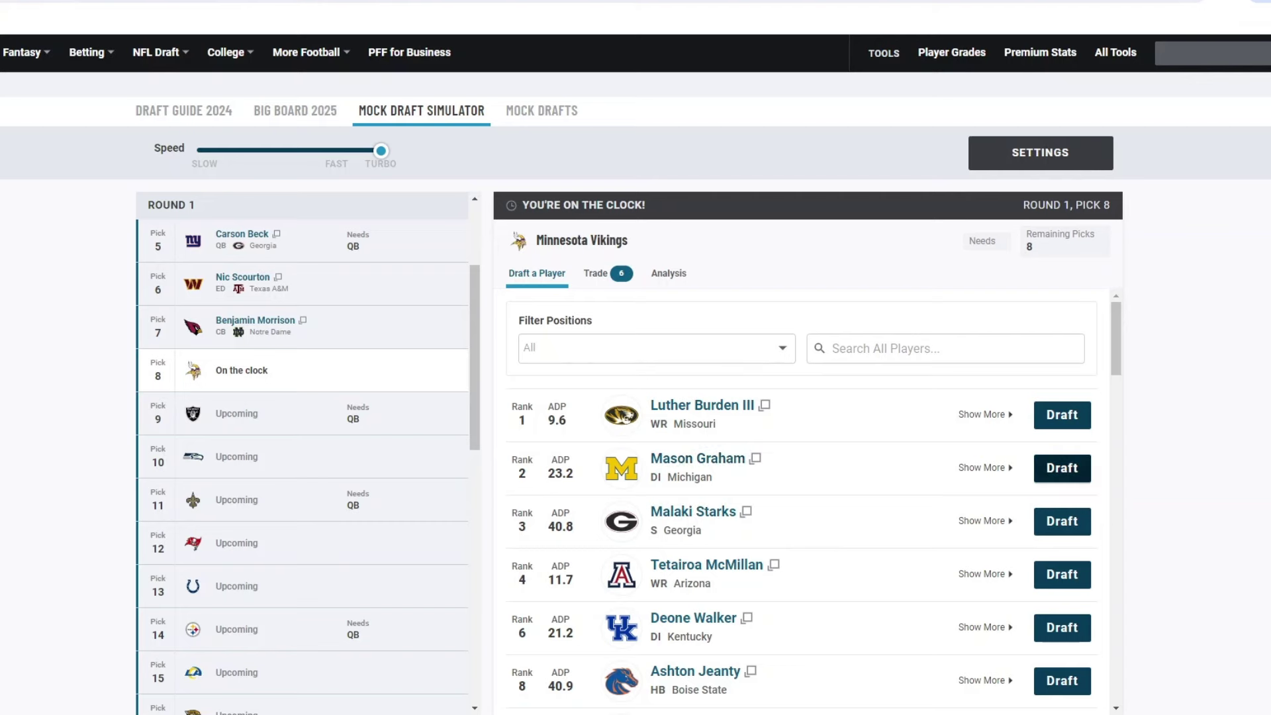
pyautogui.click(698, 457)
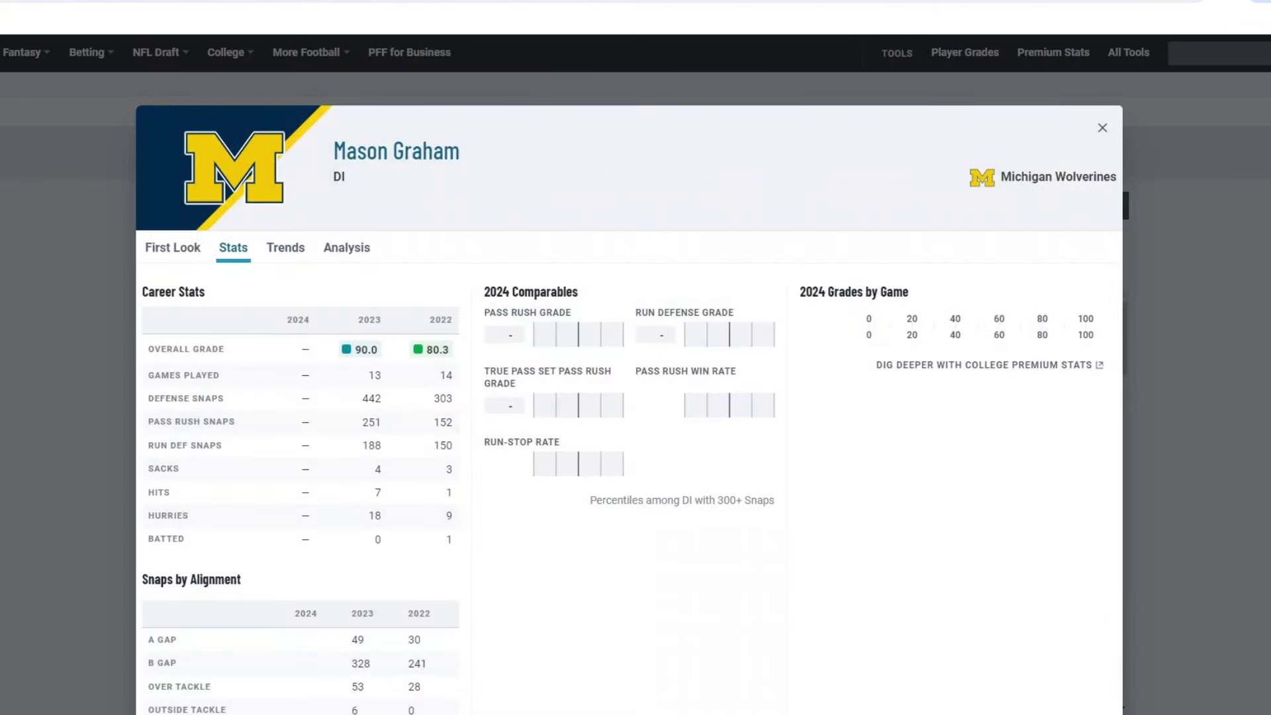
pyautogui.click(156, 248)
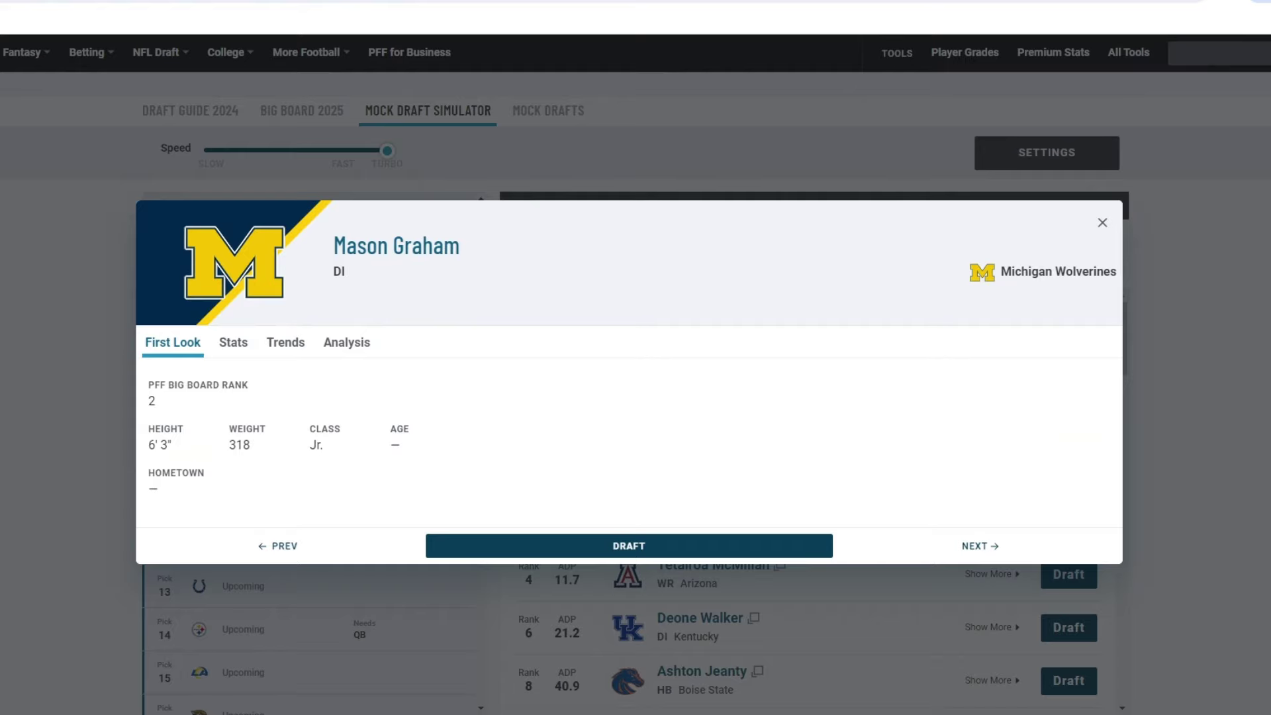
pyautogui.press('Escape')
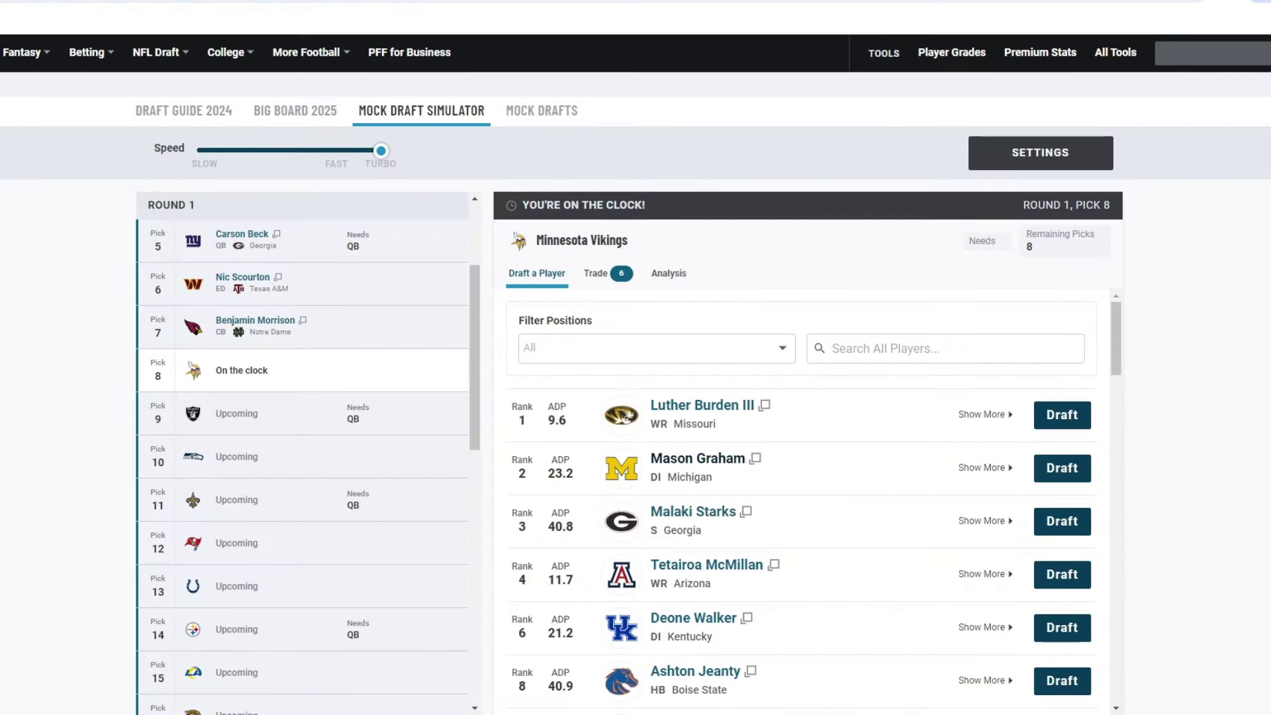
pyautogui.click(1061, 467)
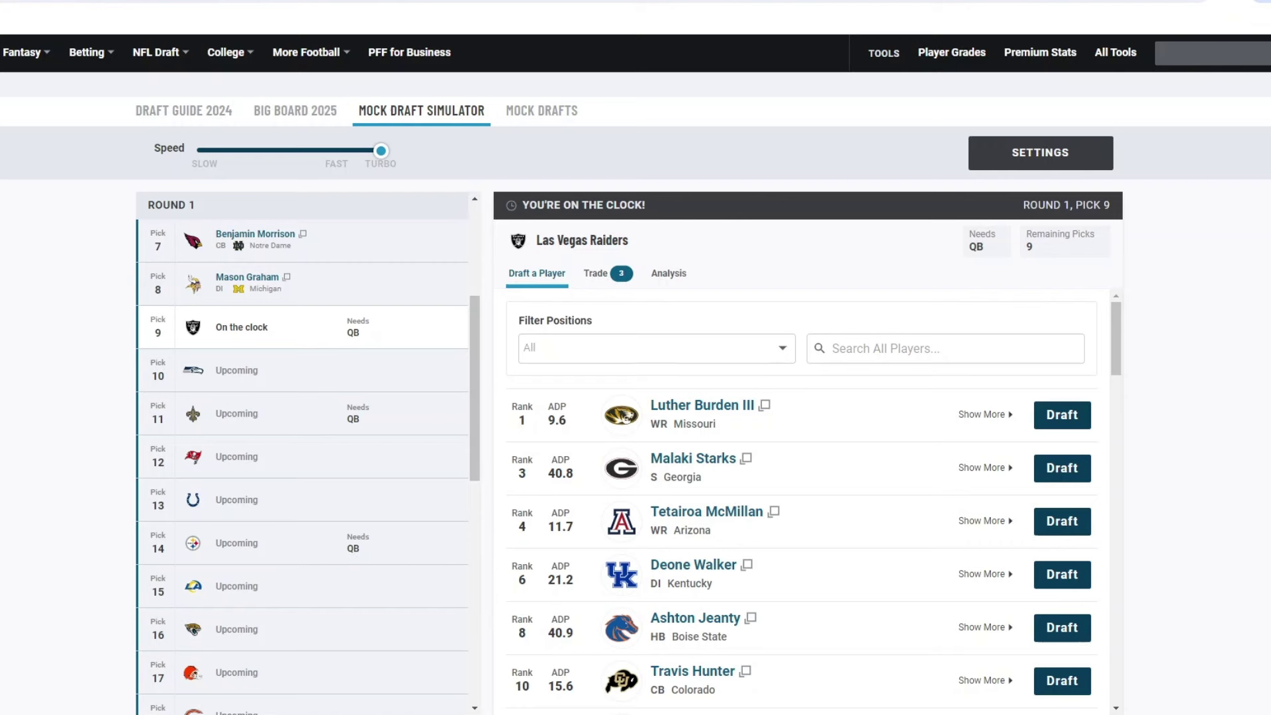
# Look through the top available prospects at all positions for the Las Vegas Raiders' pick 9
pyautogui.scroll(-4, 814, 504)
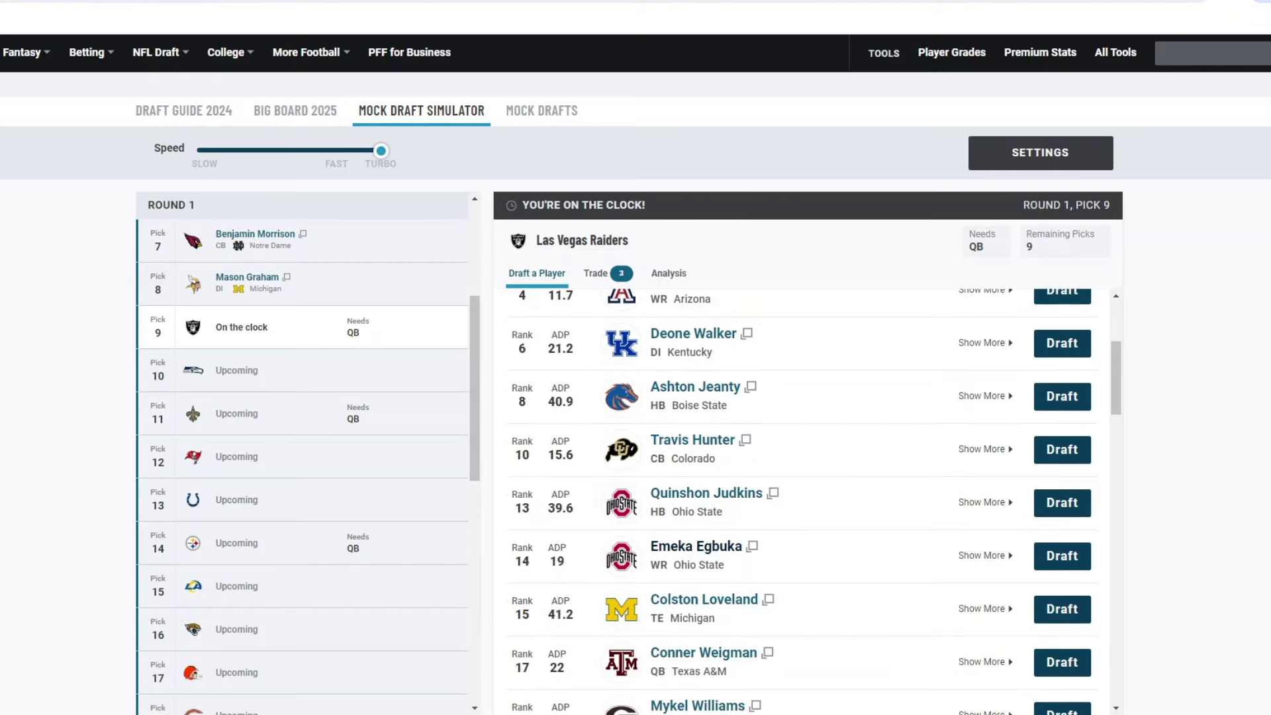
pyautogui.scroll(4, 801, 504)
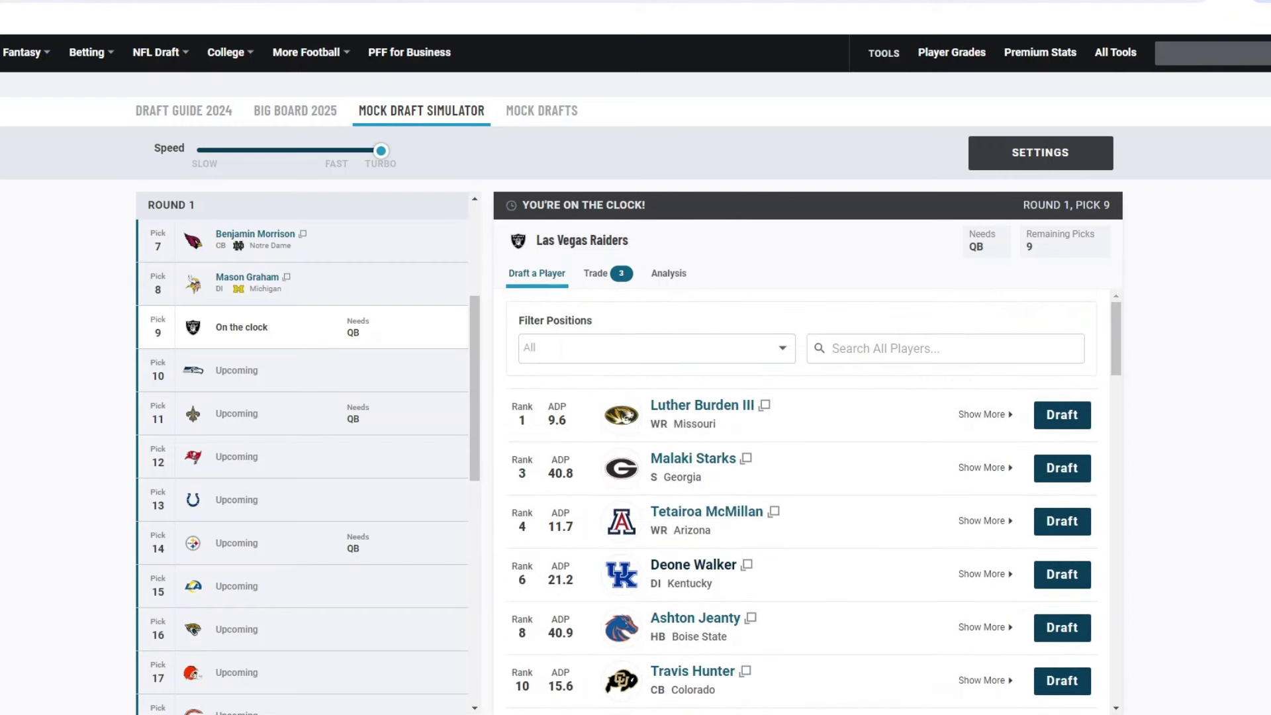
pyautogui.scroll(-1, 801, 503)
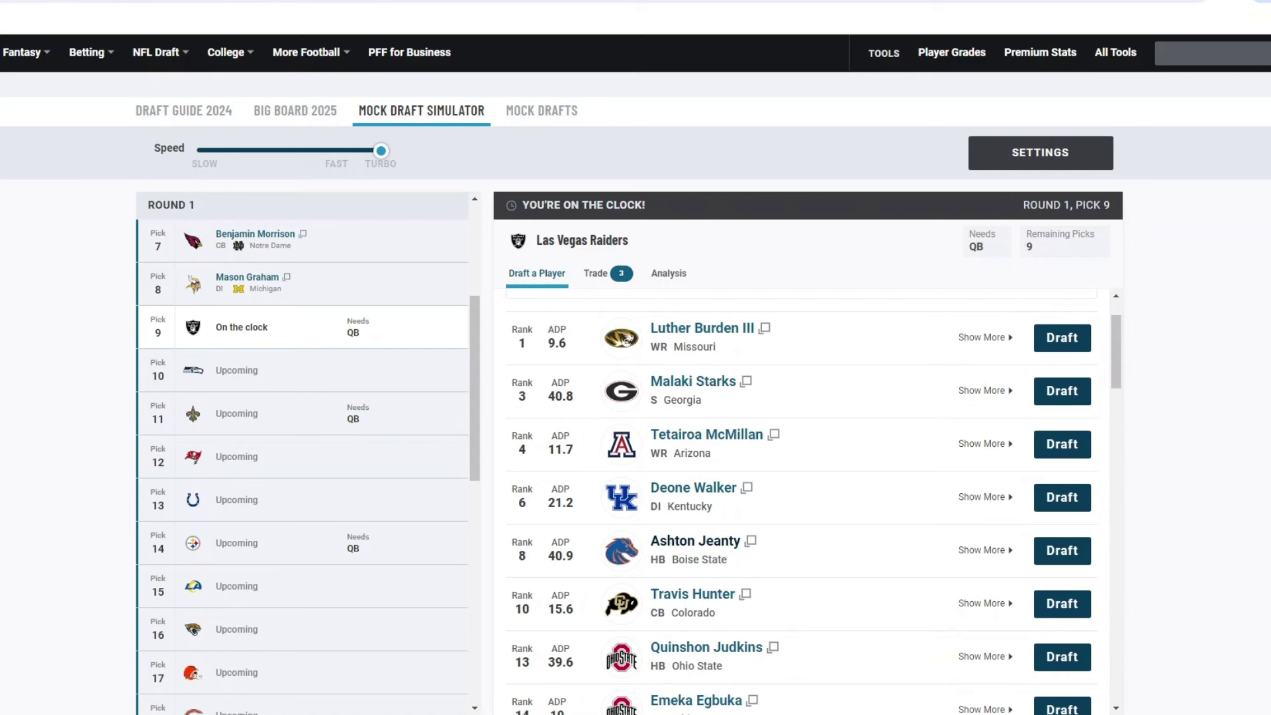
pyautogui.scroll(-1, 806, 503)
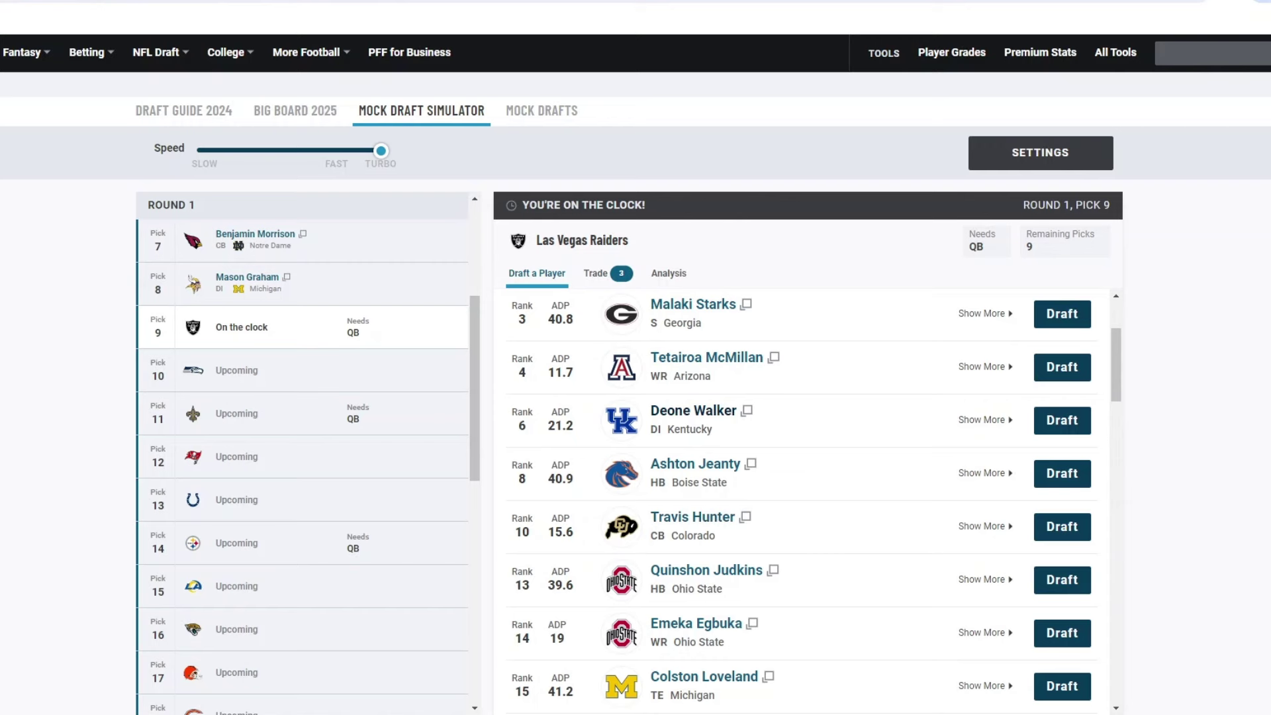
pyautogui.scroll(2, 801, 504)
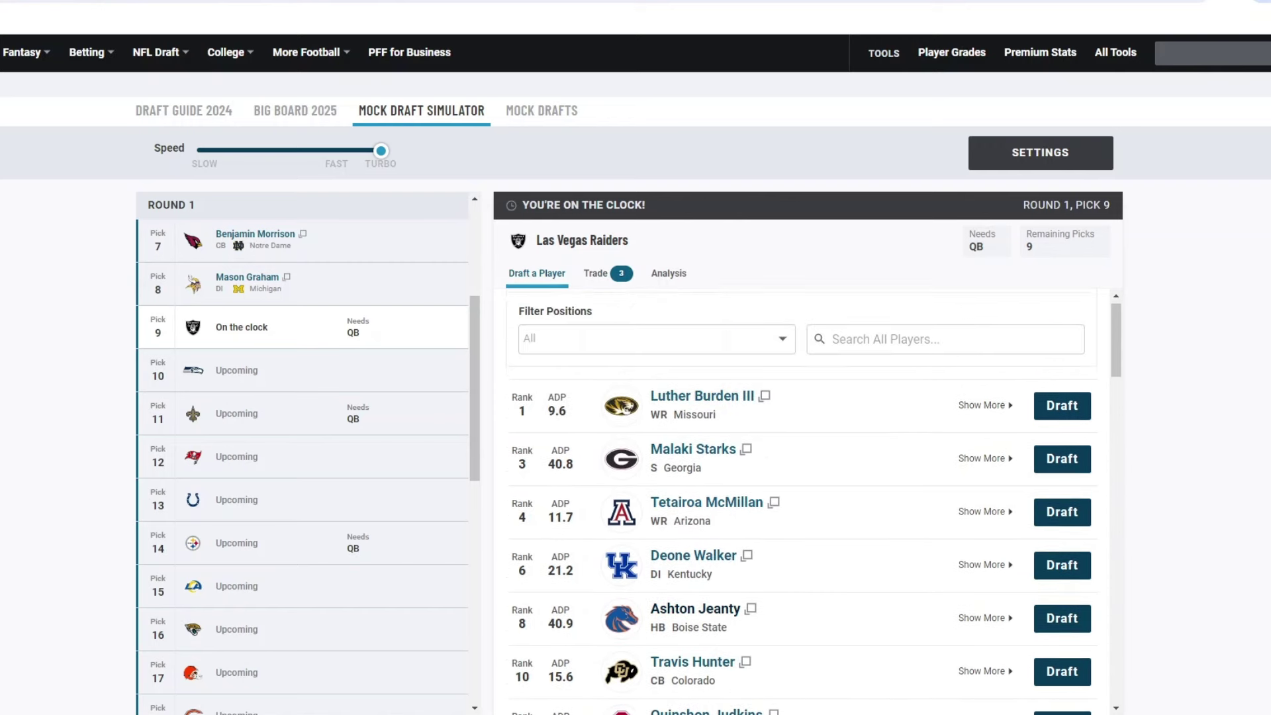
pyautogui.scroll(-1, 695, 608)
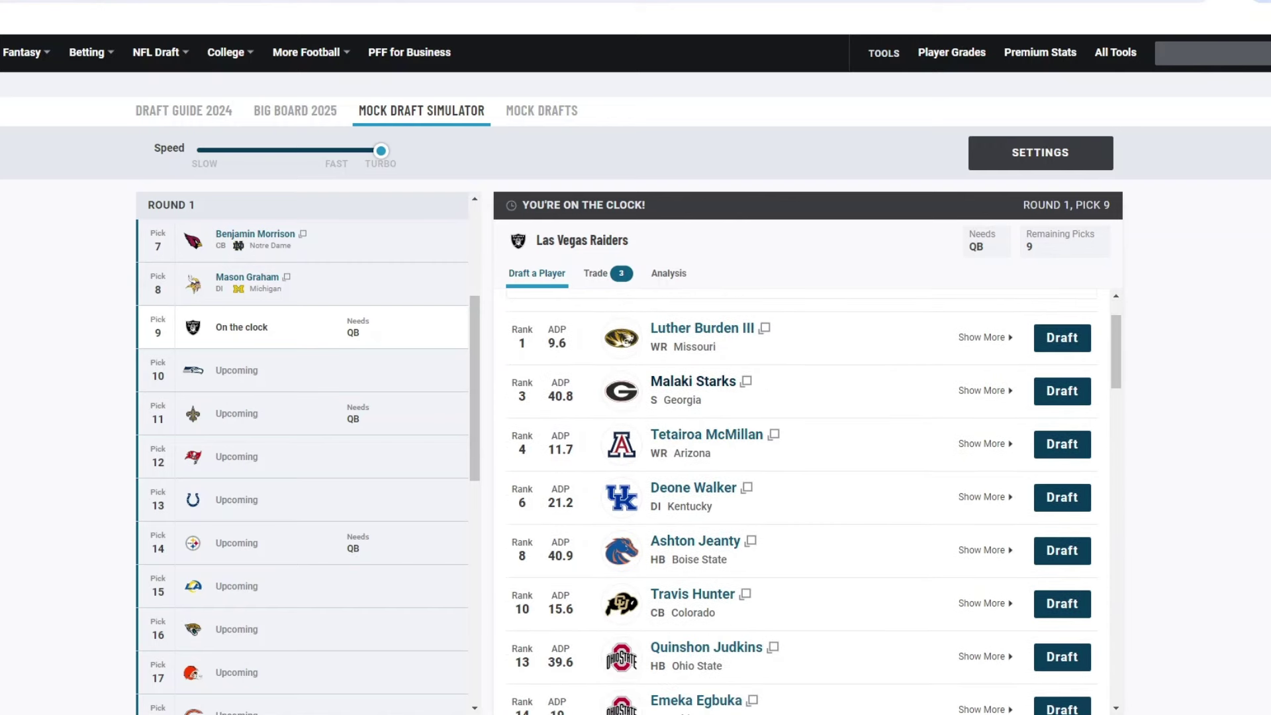
pyautogui.scroll(2, 801, 504)
# Filter the available players to the QB position and draft Shedeur Sanders of Colorado for the Las Vegas Raiders with pick 9
pyautogui.click(656, 349)
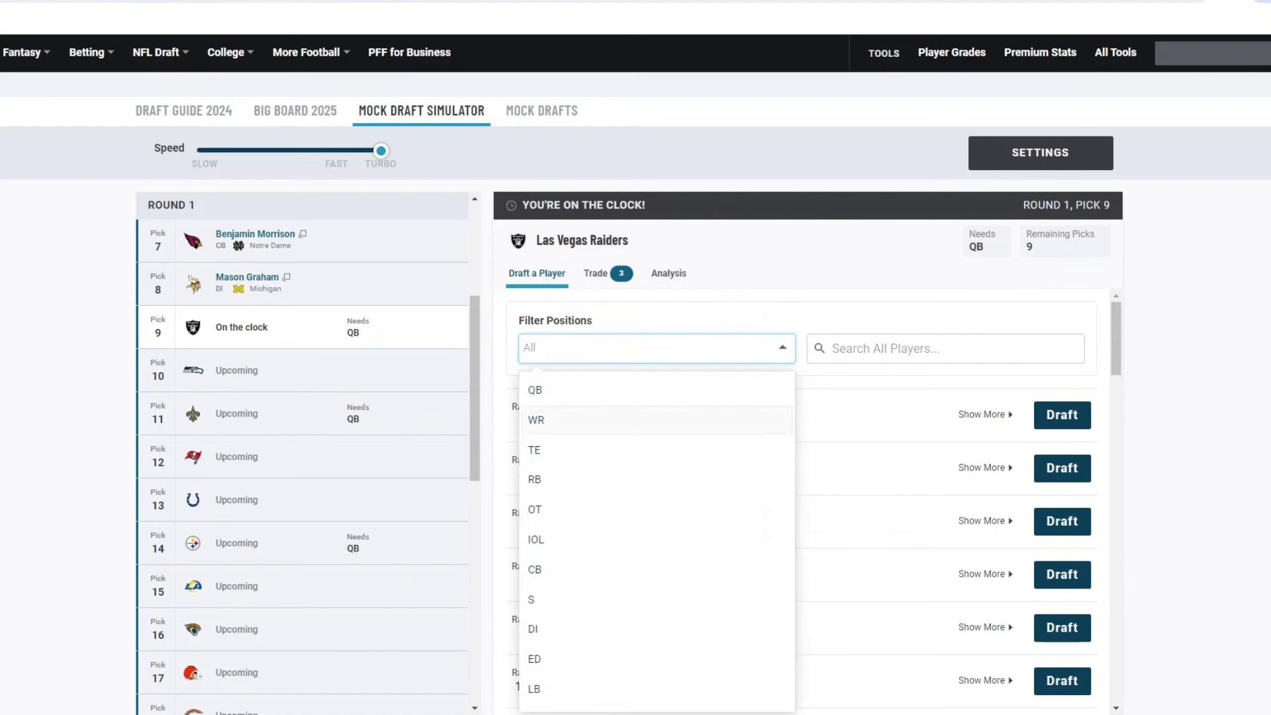
pyautogui.click(533, 388)
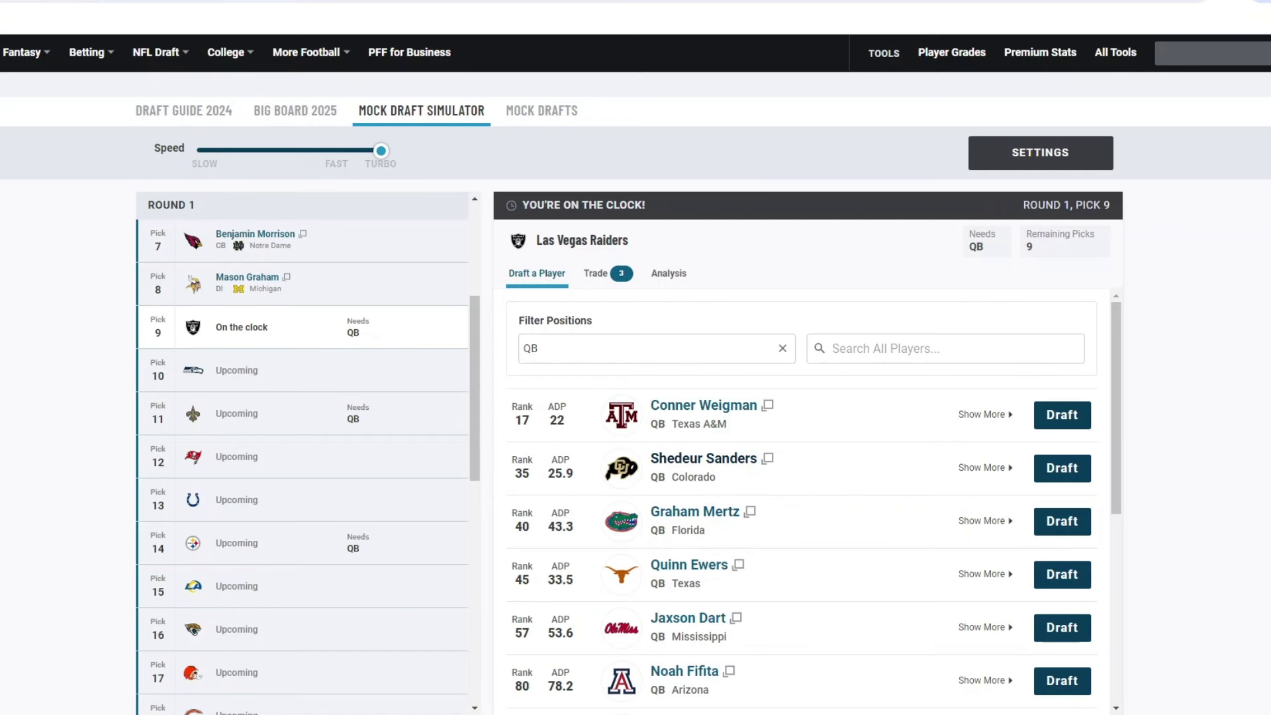
pyautogui.scroll(-5, 814, 497)
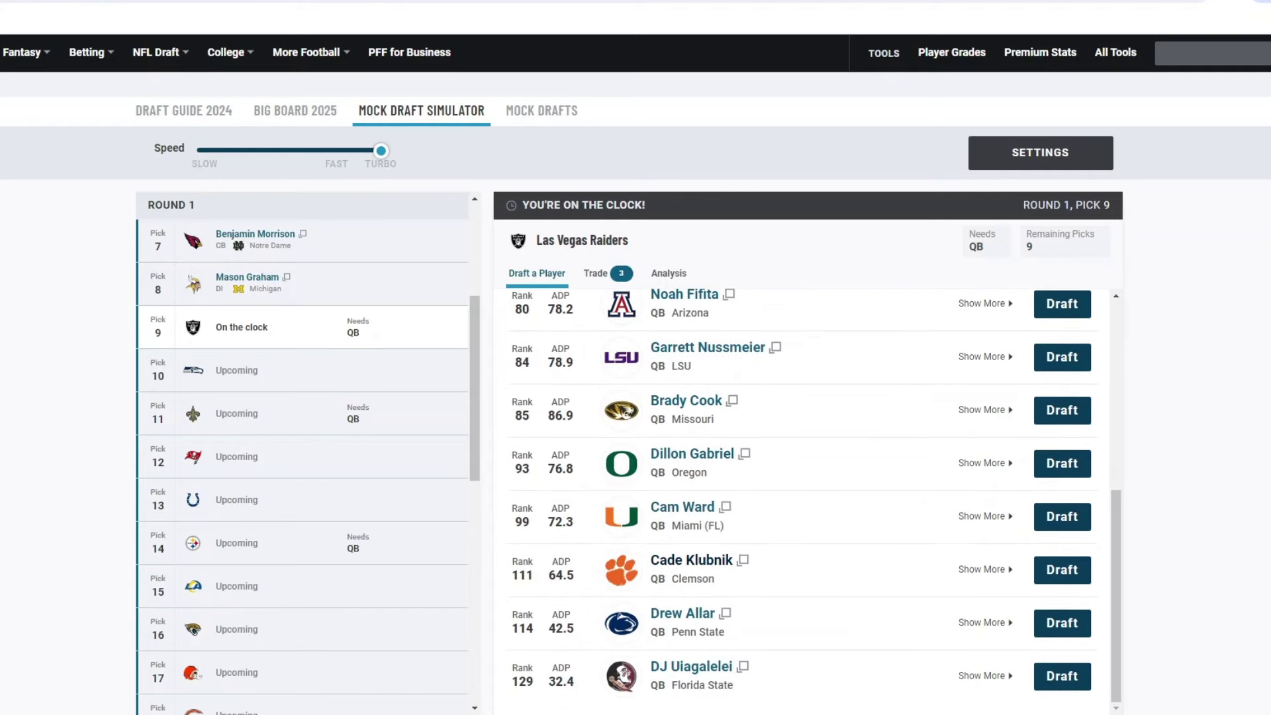
pyautogui.scroll(3, 814, 497)
pyautogui.scroll(1, 815, 497)
pyautogui.scroll(-3, 815, 497)
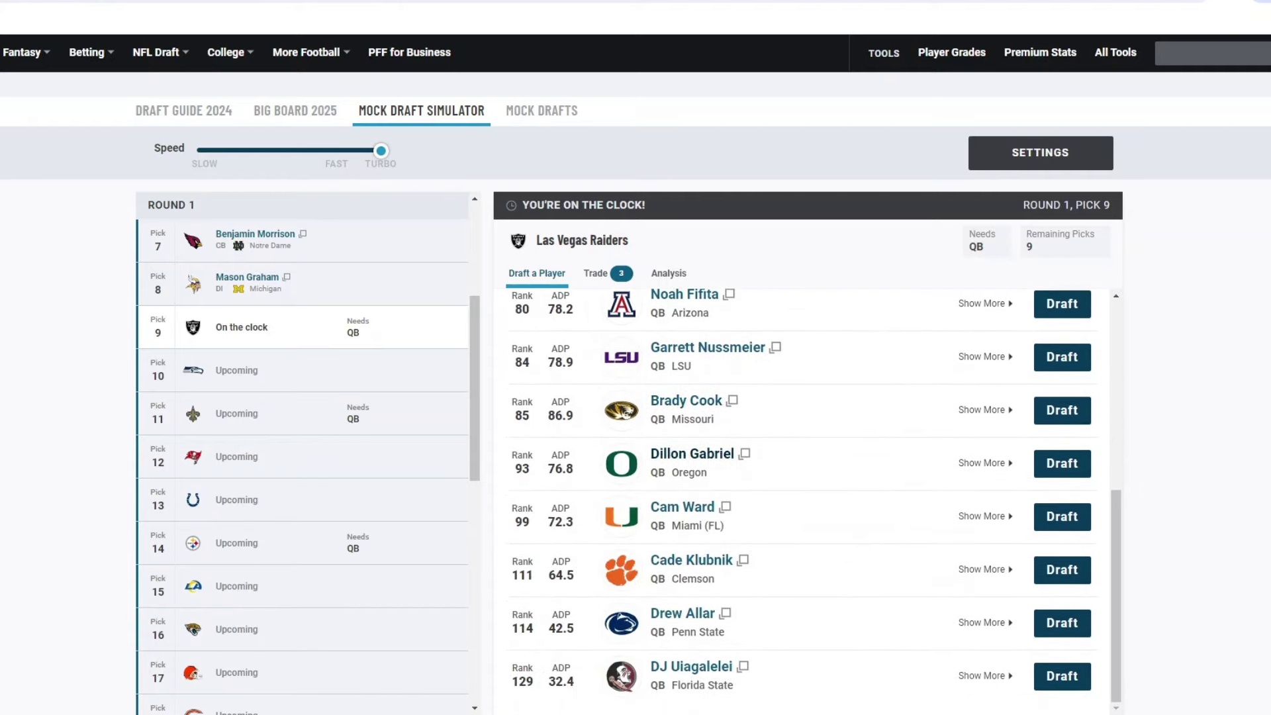
pyautogui.scroll(2, 815, 497)
pyautogui.scroll(3, 814, 497)
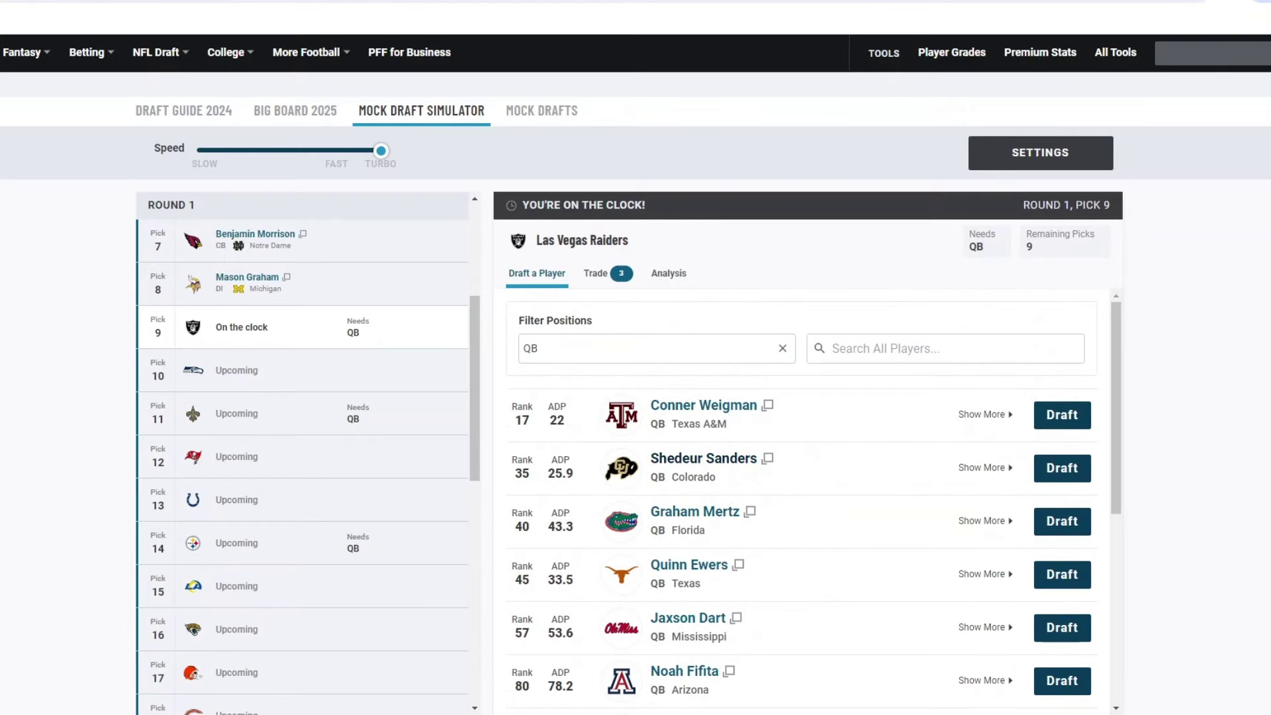
pyautogui.click(1062, 468)
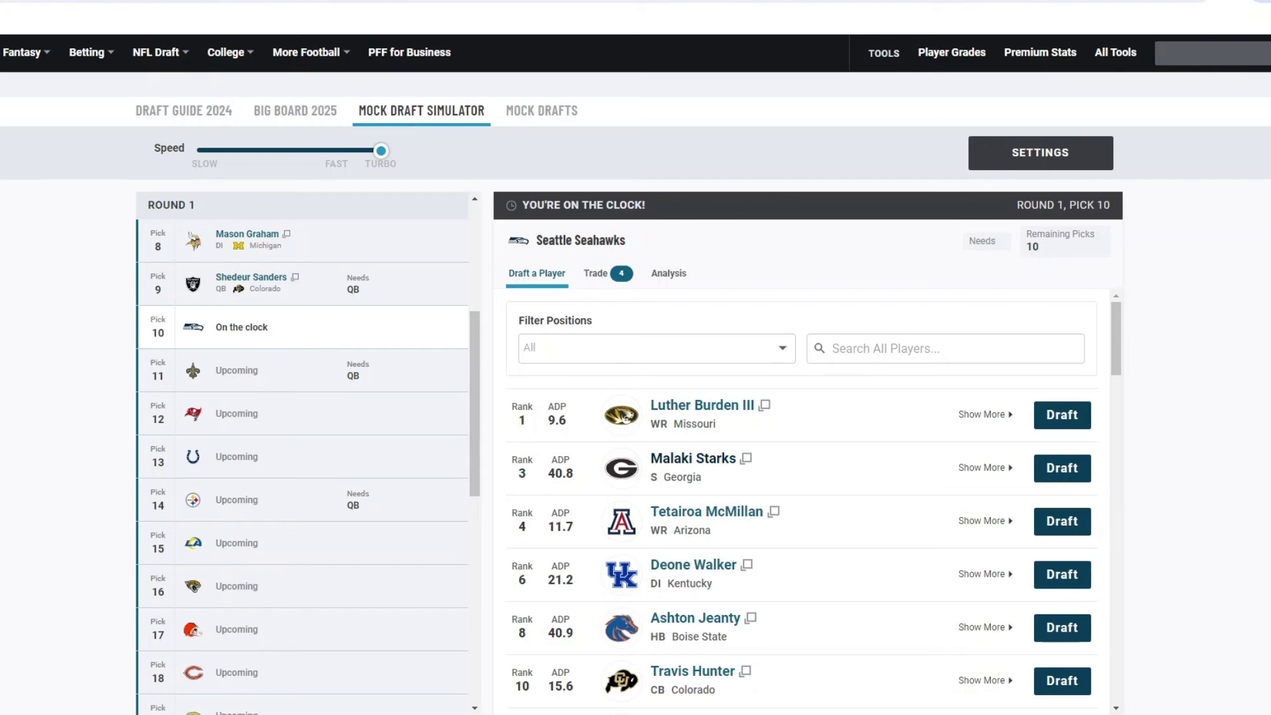
# Look through the top available prospects at all positions for the Seattle Seahawks' pick 10
pyautogui.scroll(-7, 702, 423)
pyautogui.scroll(-7, 702, 424)
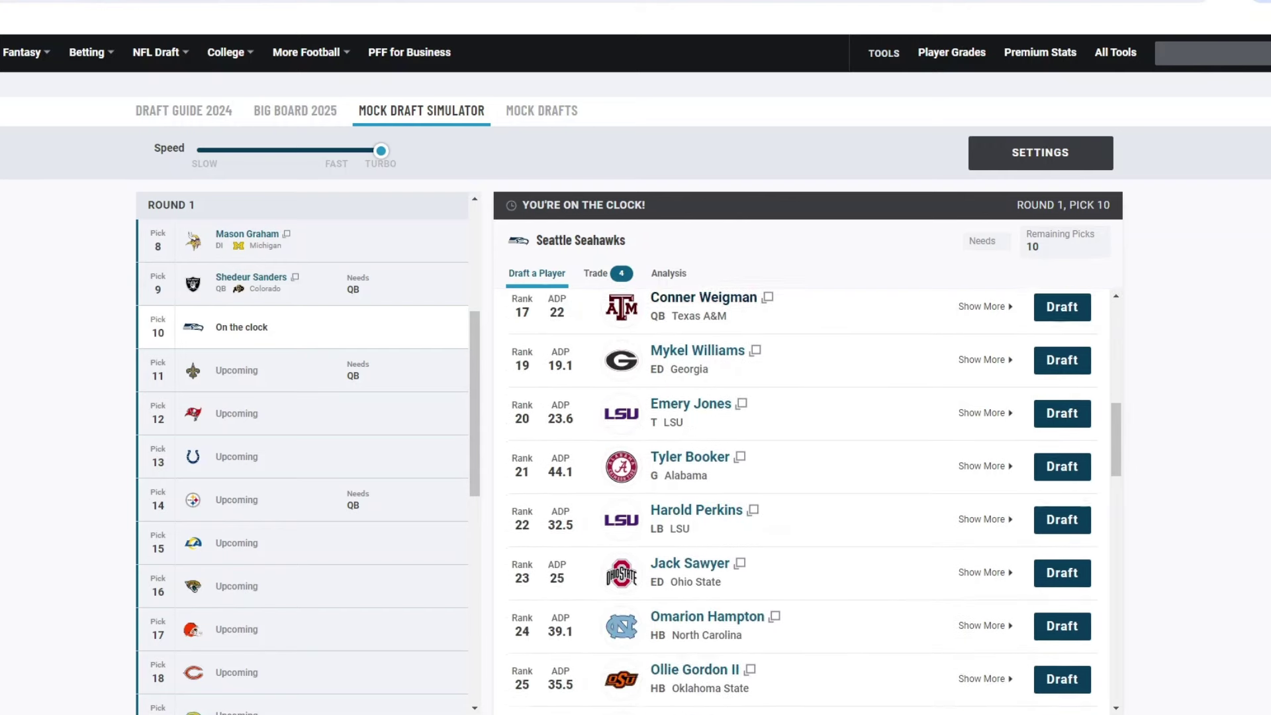
pyautogui.scroll(12, 702, 424)
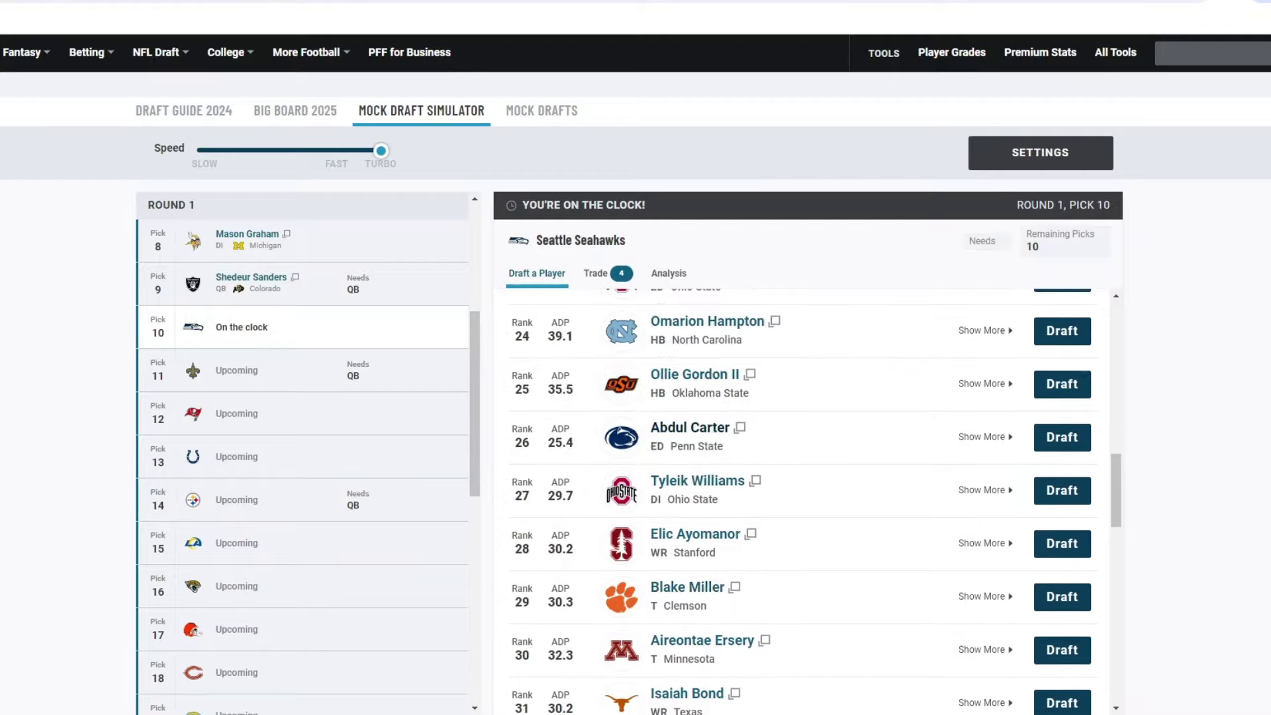
pyautogui.scroll(3, 702, 425)
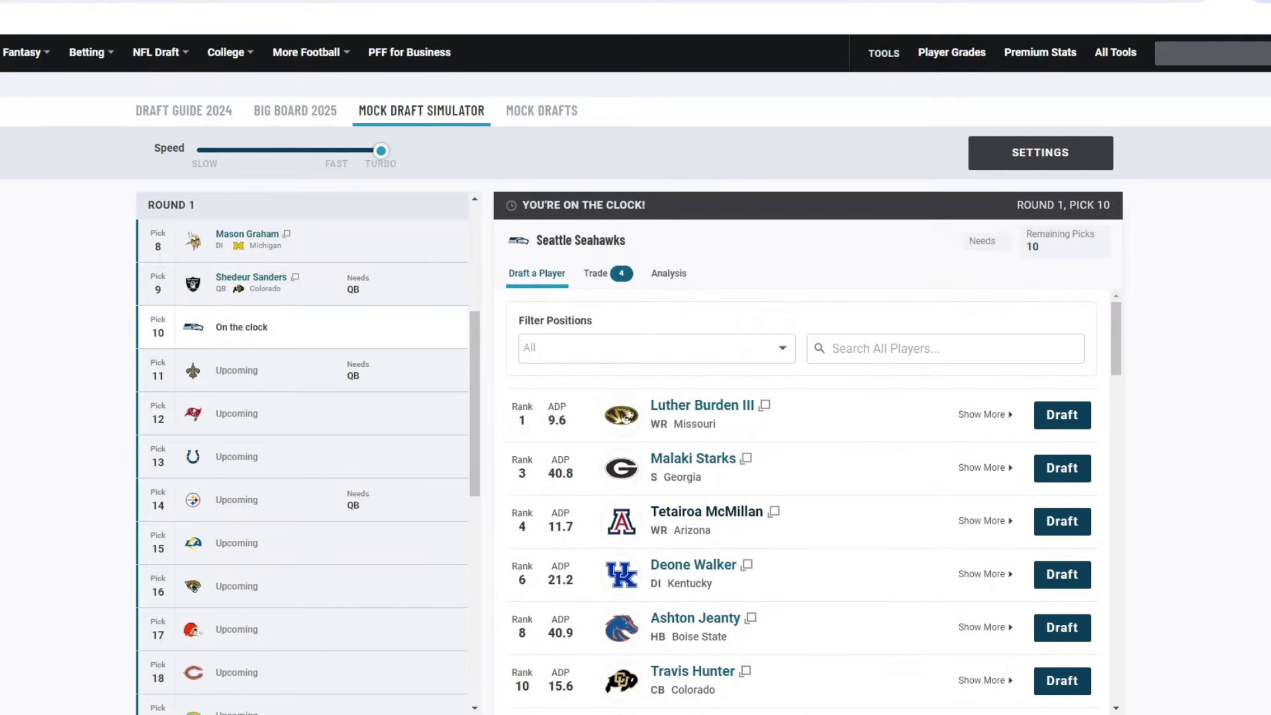
pyautogui.scroll(-9, 801, 503)
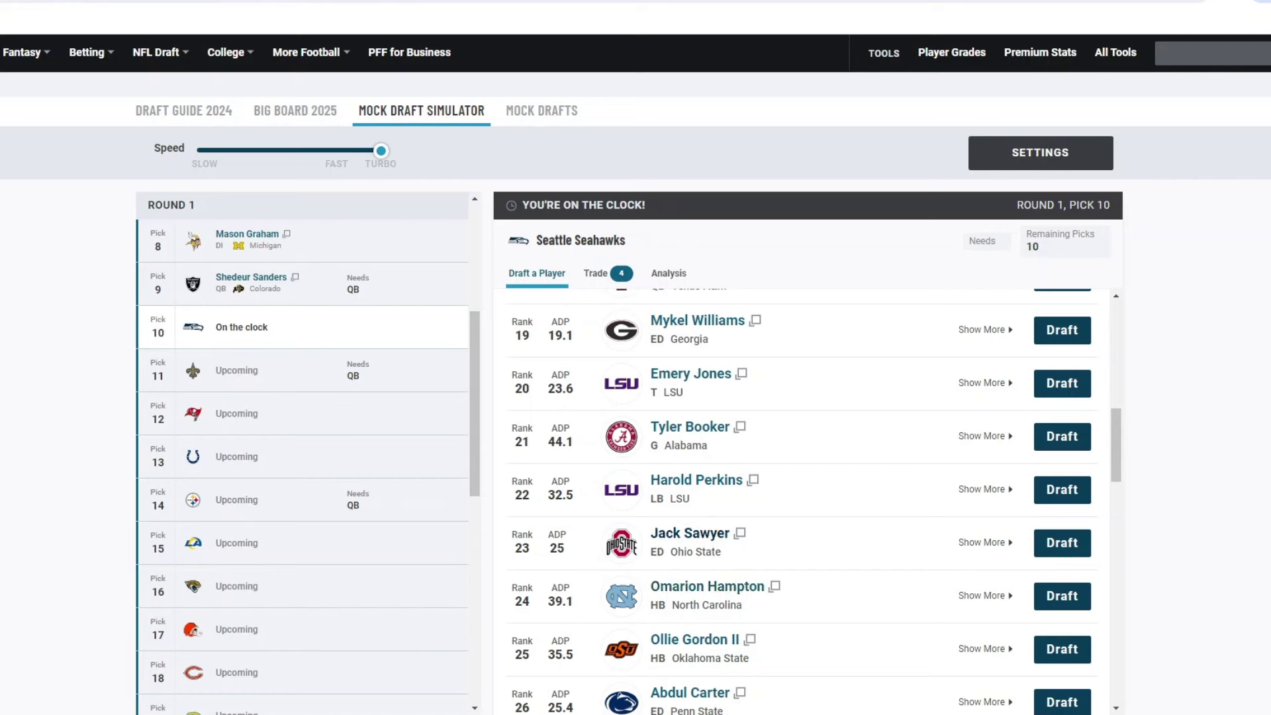
pyautogui.scroll(-4, 801, 503)
pyautogui.scroll(12, 801, 504)
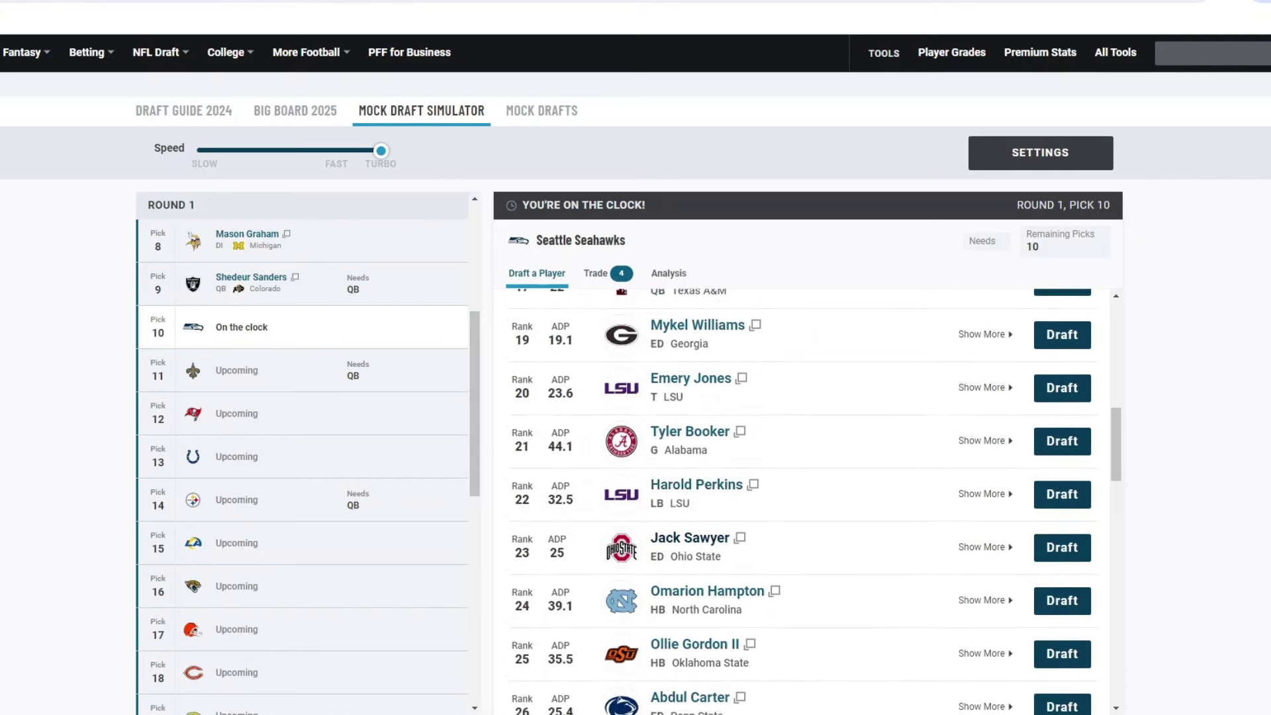
# Filter the available players to QB, review the quarterbacks, and draft Quinn Ewers of Texas for the Seattle Seahawks with pick 10
pyautogui.click(655, 348)
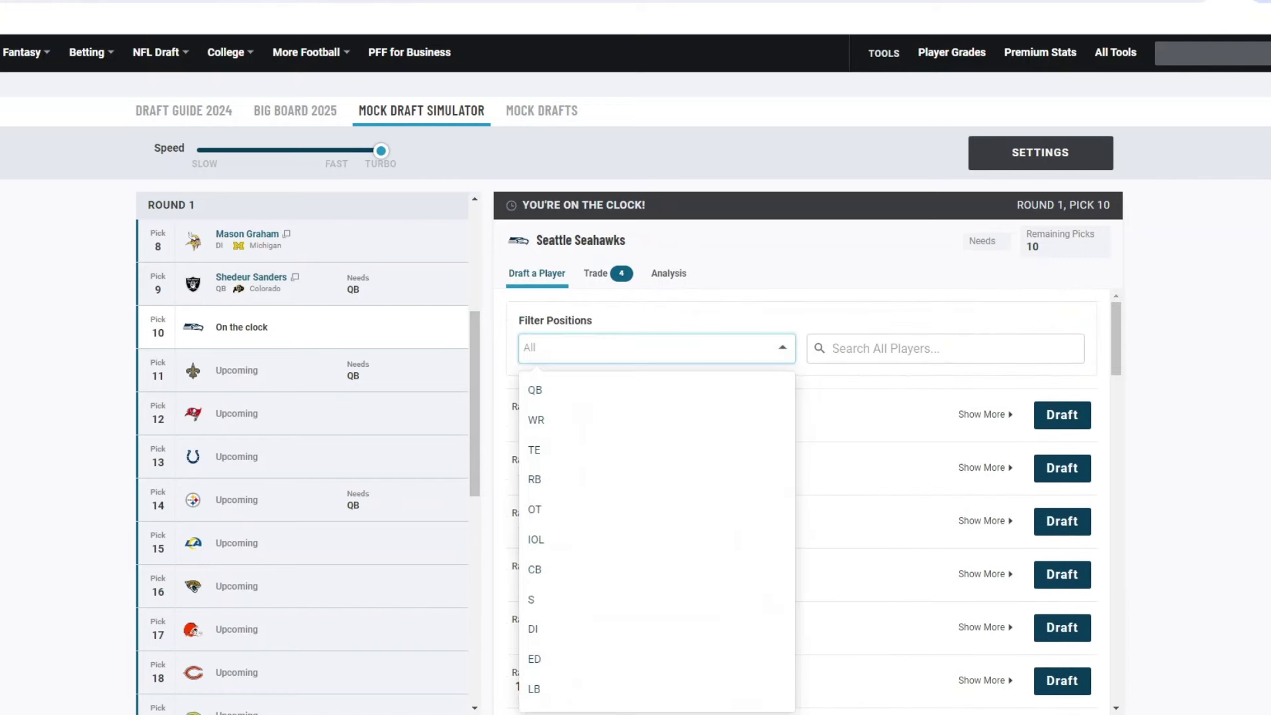
pyautogui.click(535, 391)
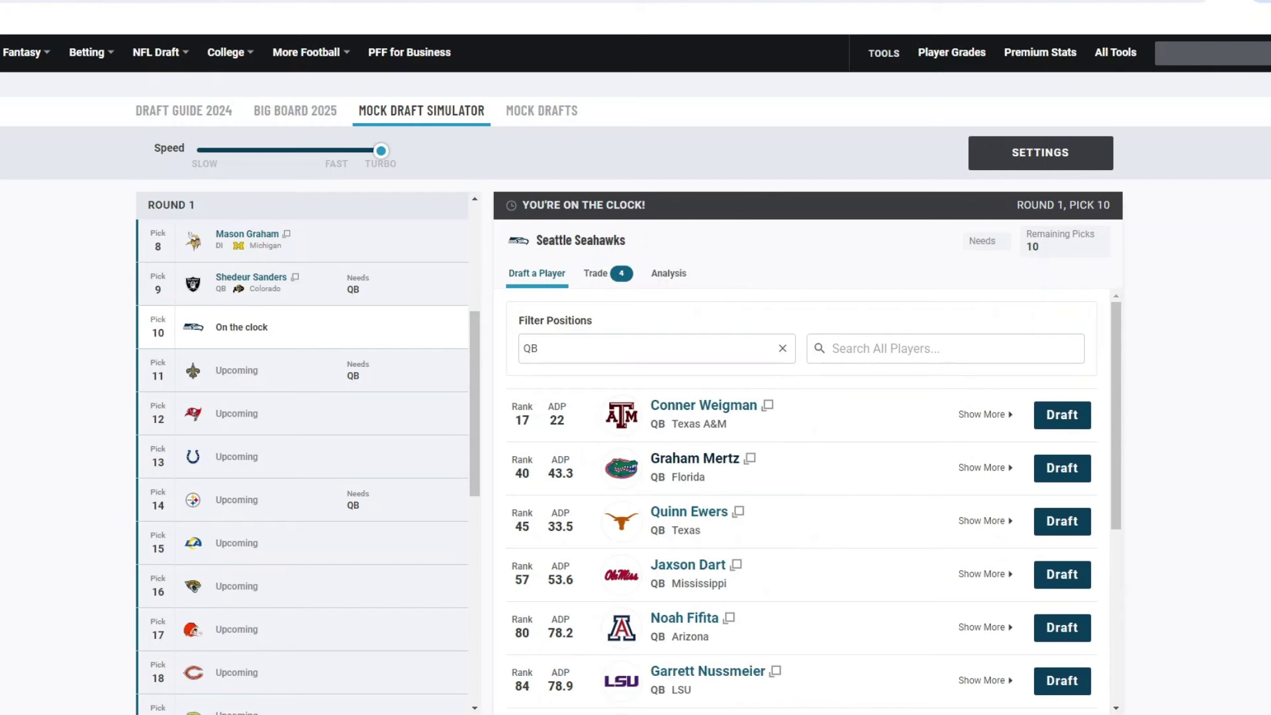
pyautogui.scroll(-5, 814, 503)
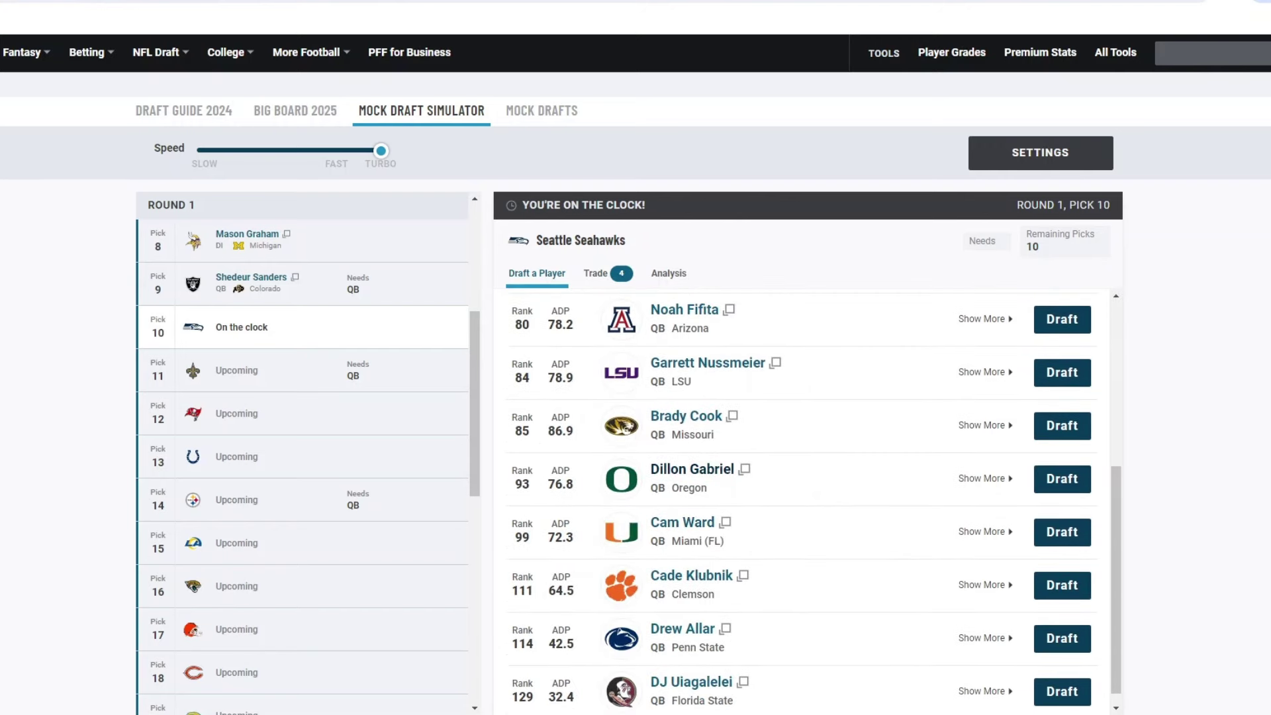
pyautogui.scroll(2, 695, 474)
pyautogui.scroll(3, 801, 503)
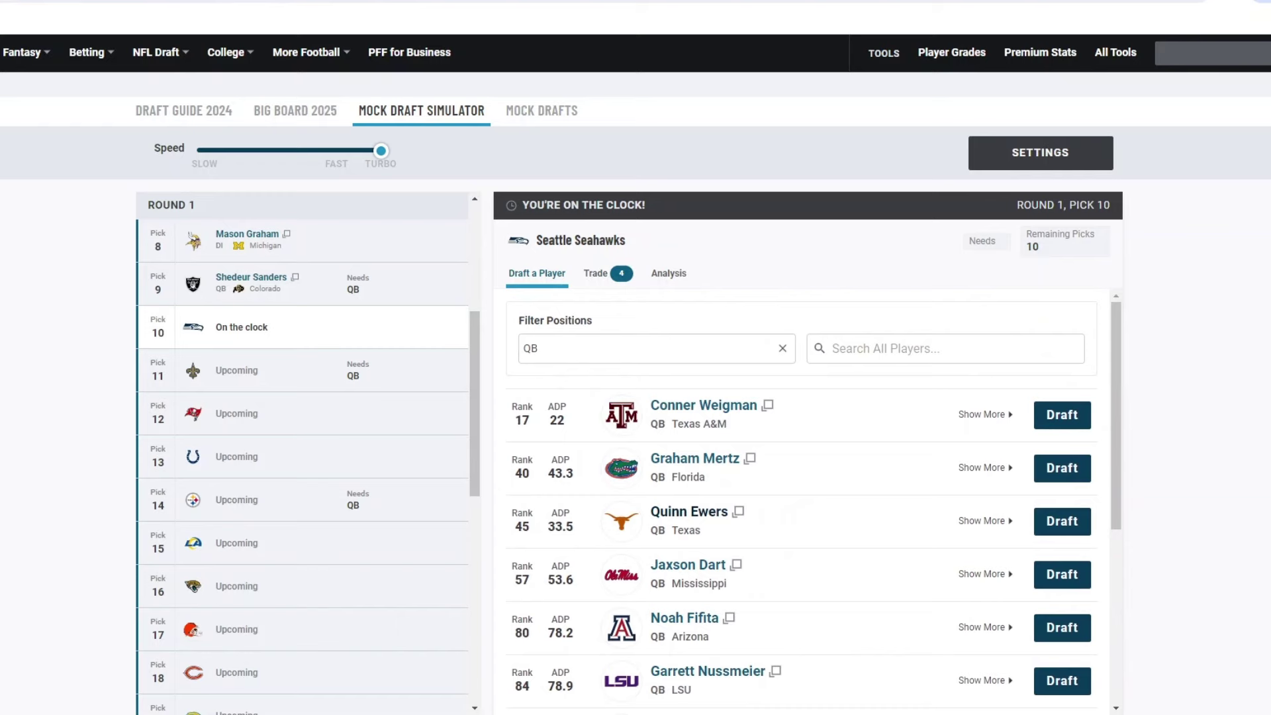
pyautogui.scroll(-1, 815, 504)
pyautogui.scroll(1, 814, 503)
pyautogui.scroll(-1, 814, 504)
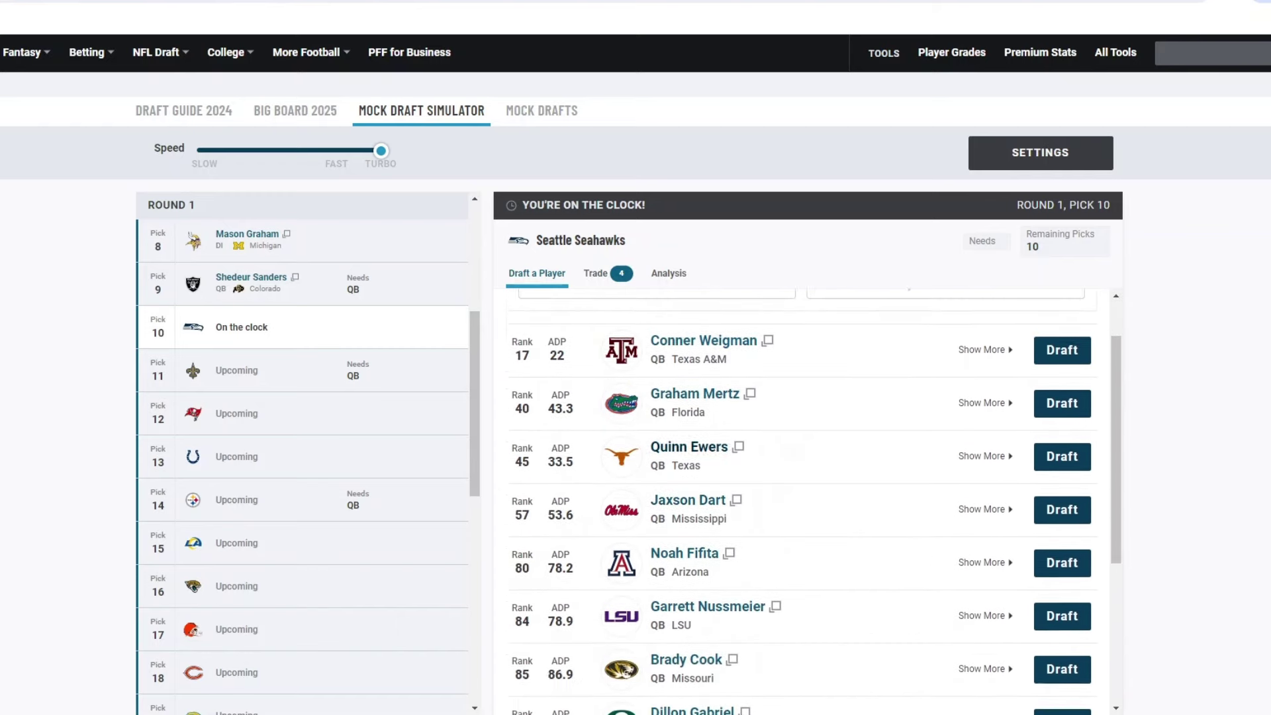
pyautogui.scroll(-4, 814, 503)
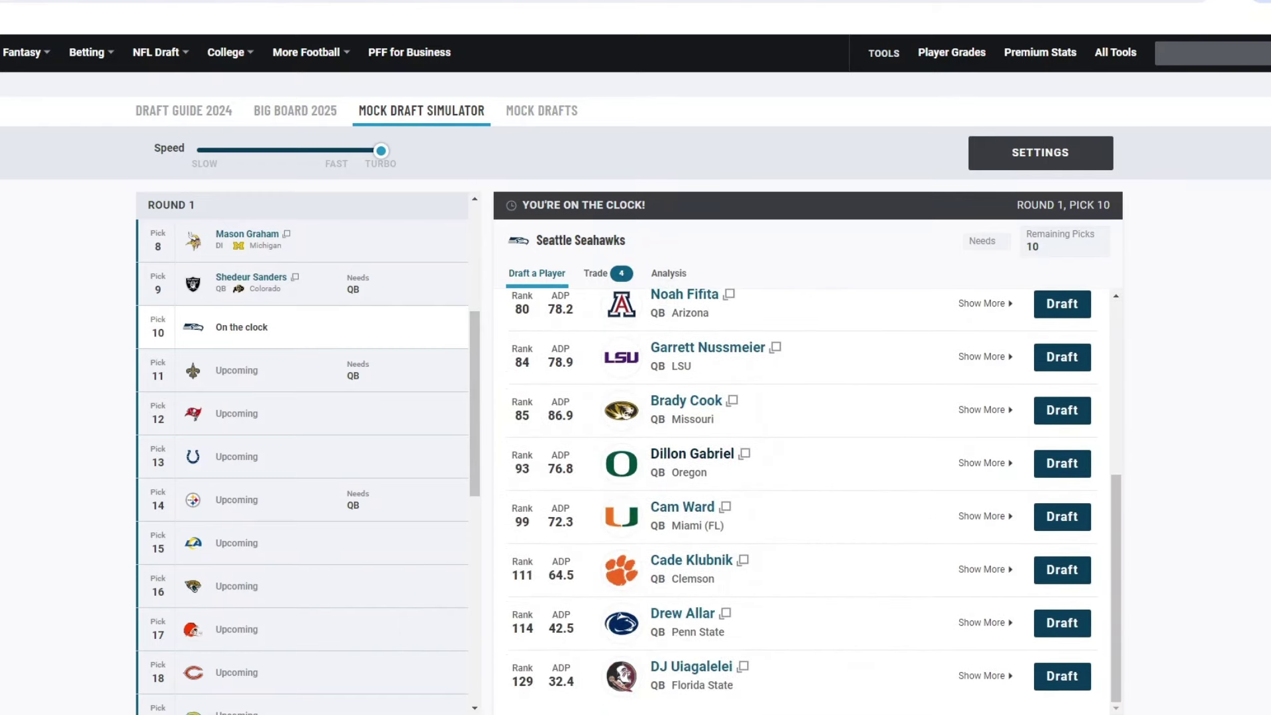
pyautogui.scroll(5, 801, 504)
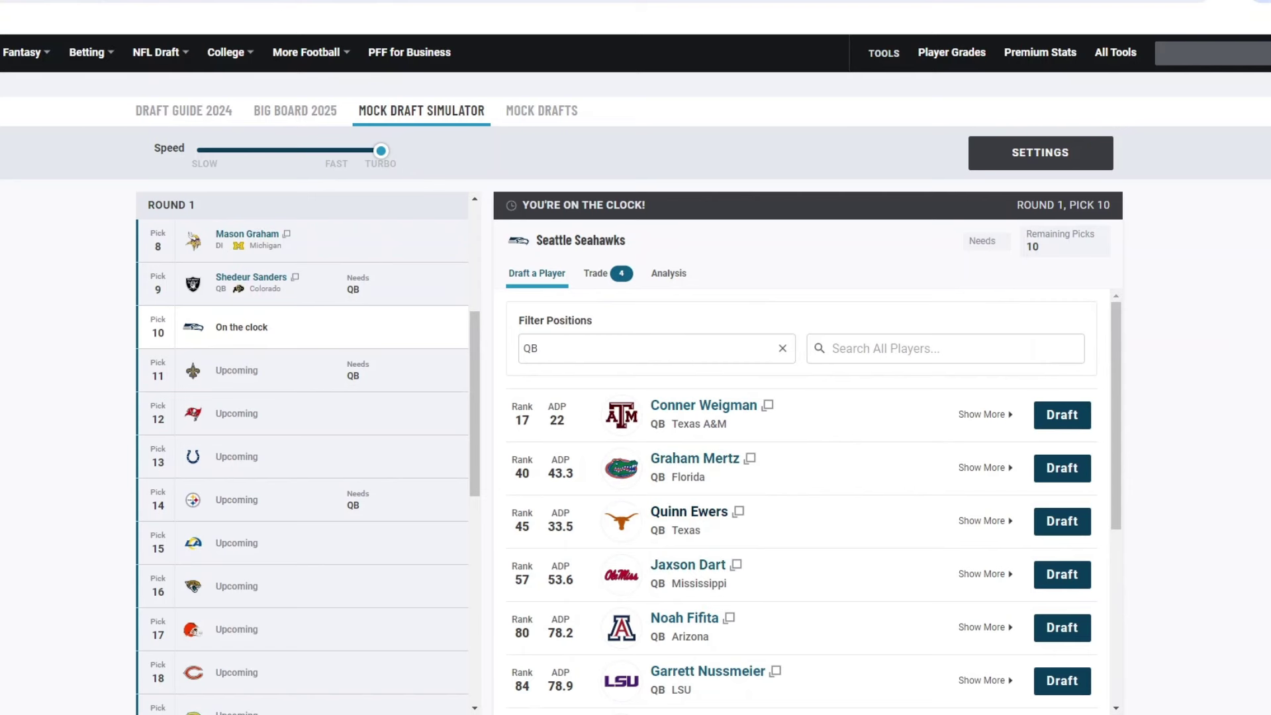
pyautogui.click(1061, 521)
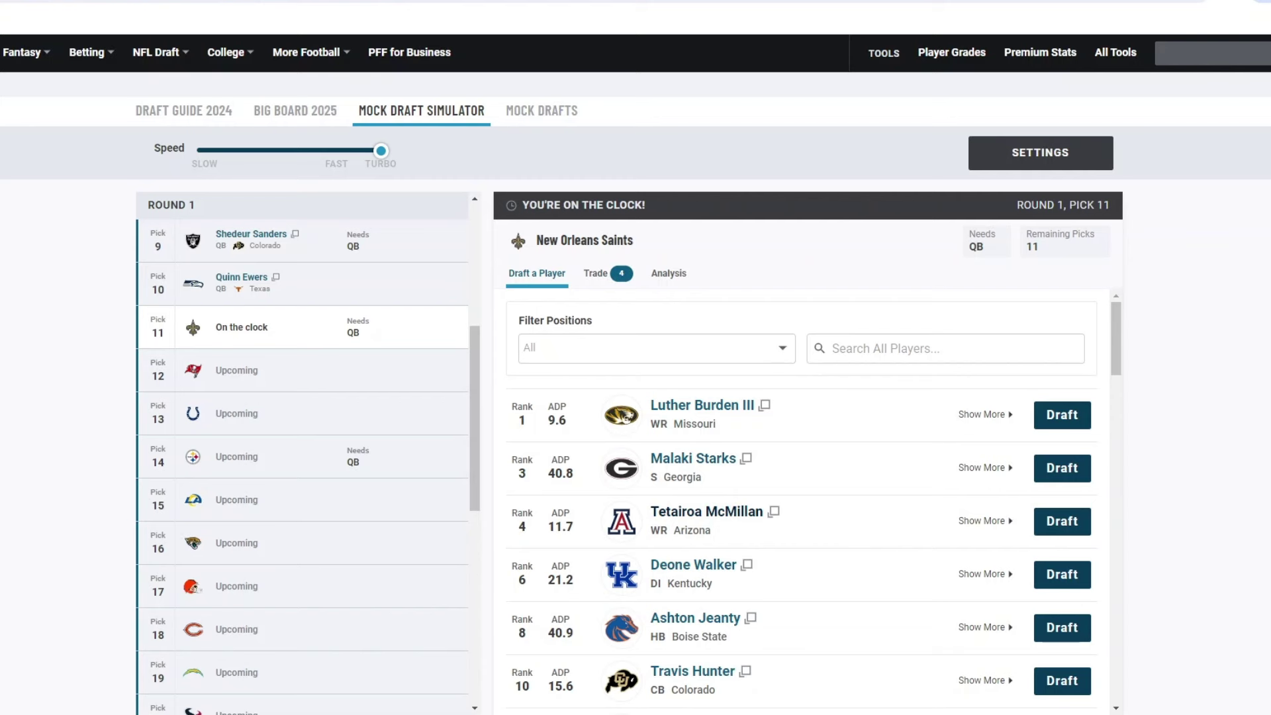
# Using the WR filter, draft Tetairoa McMillan for the New Orleans Saints with pick 11, and draft Luther Burden III for the Tampa Bay Buccaneers with pick 12
pyautogui.scroll(-4, 801, 503)
pyautogui.scroll(5, 801, 504)
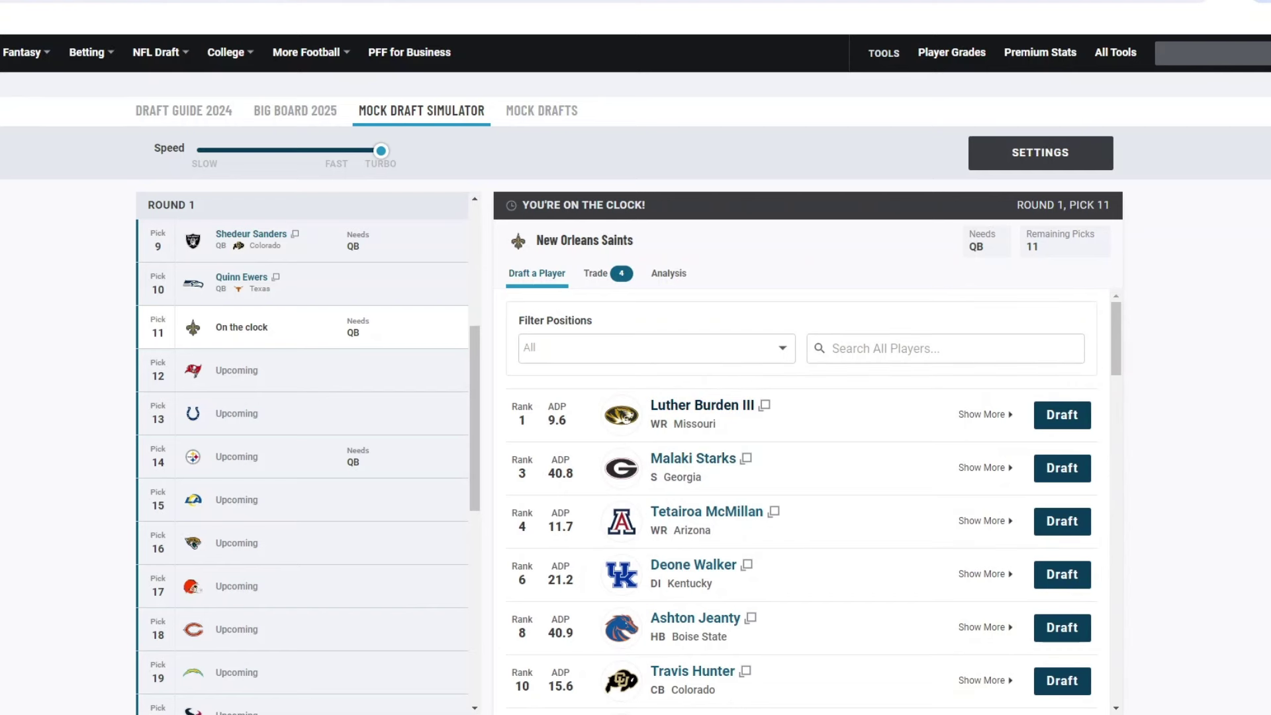
pyautogui.click(655, 347)
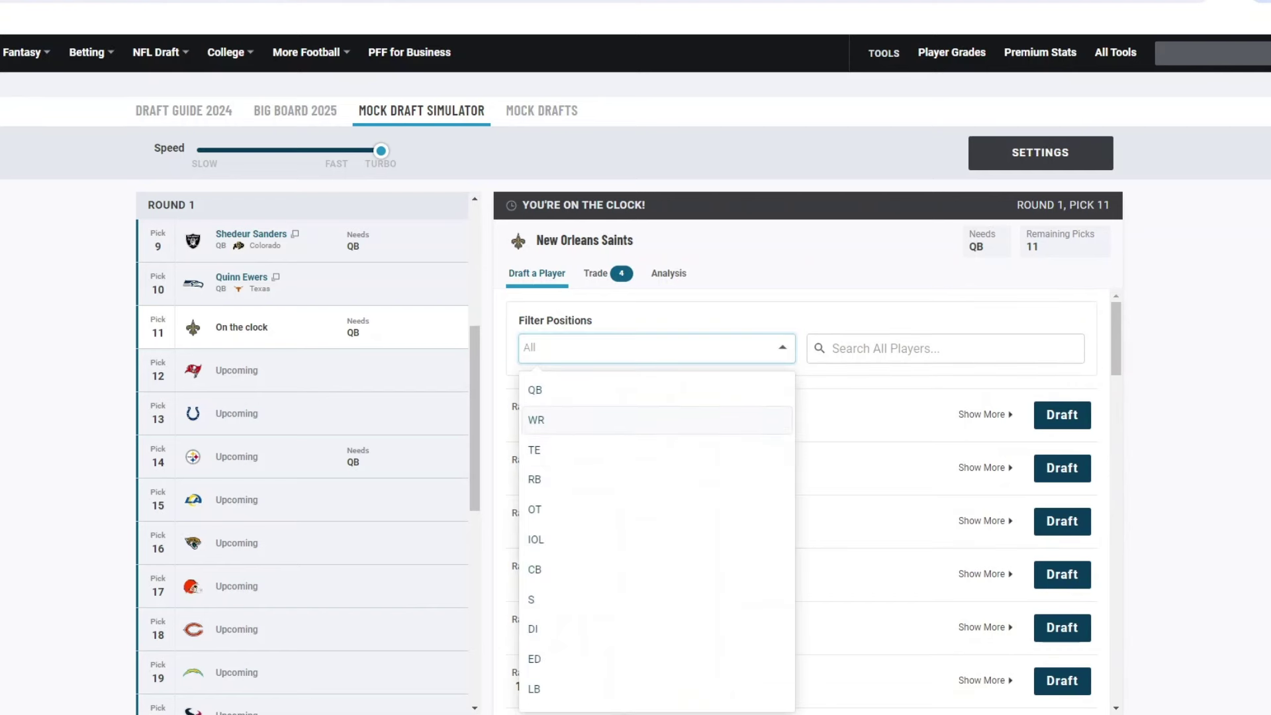
pyautogui.click(537, 420)
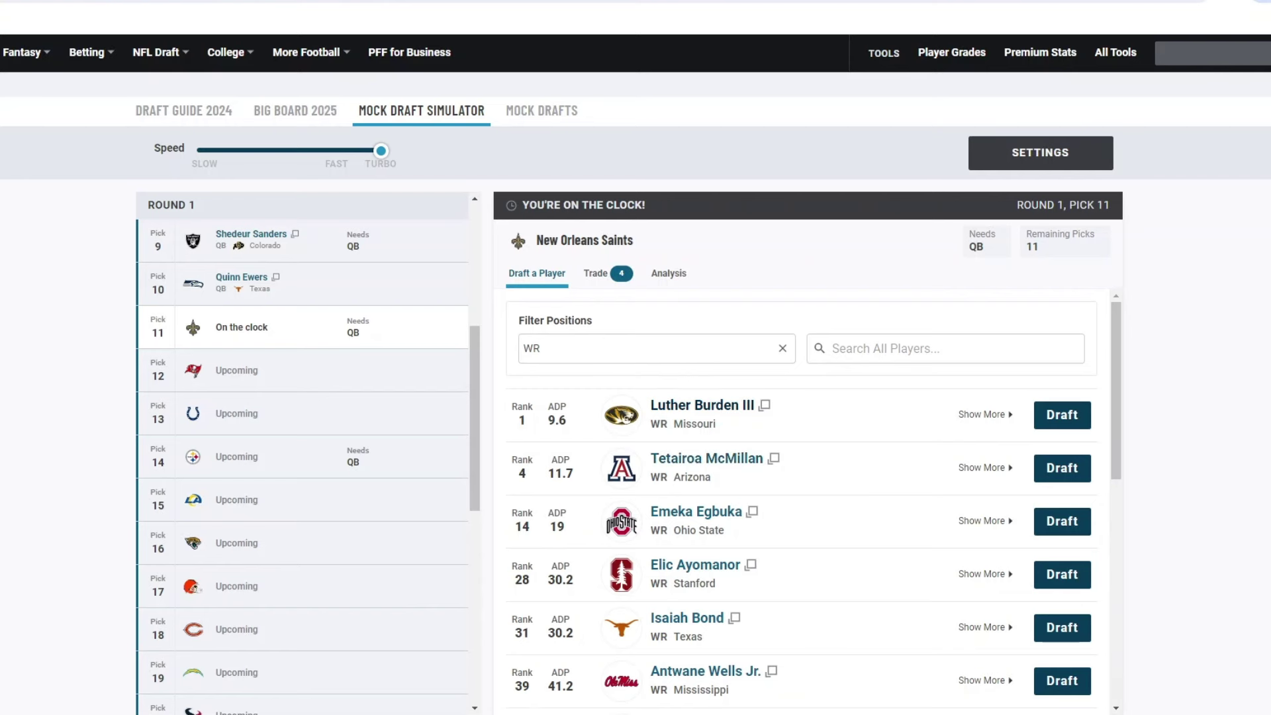
pyautogui.click(1061, 468)
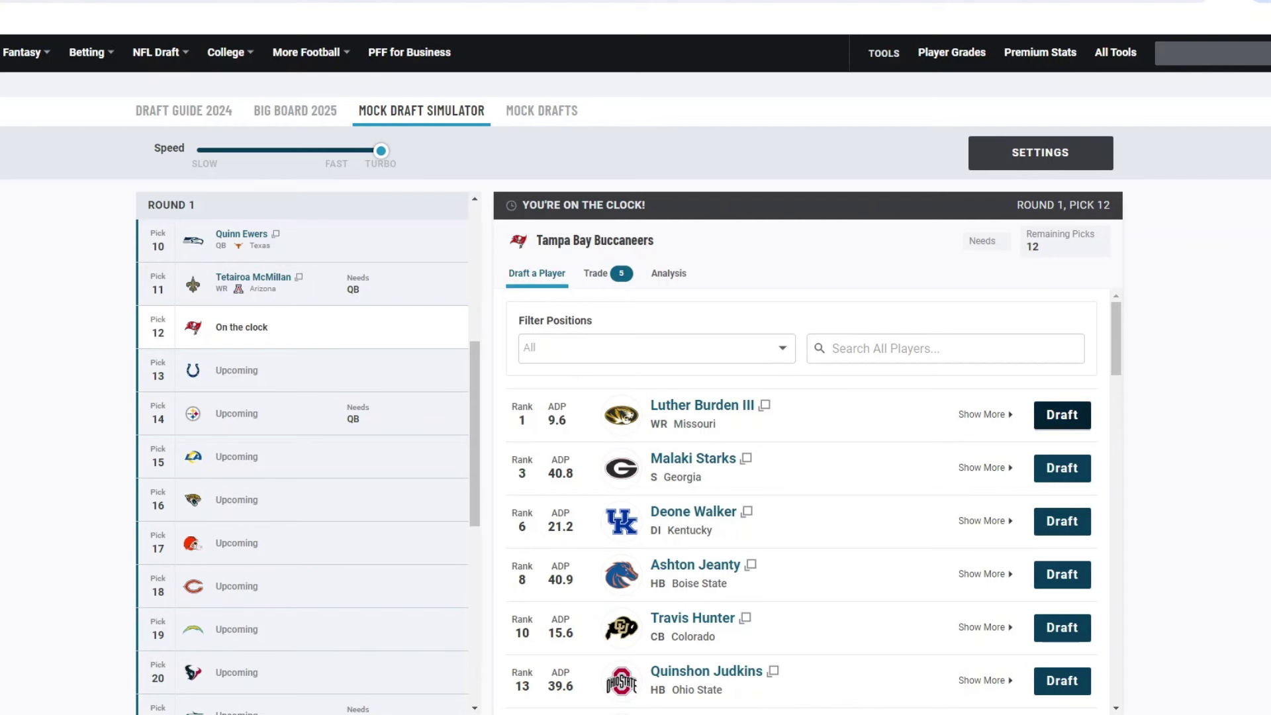
pyautogui.click(1062, 415)
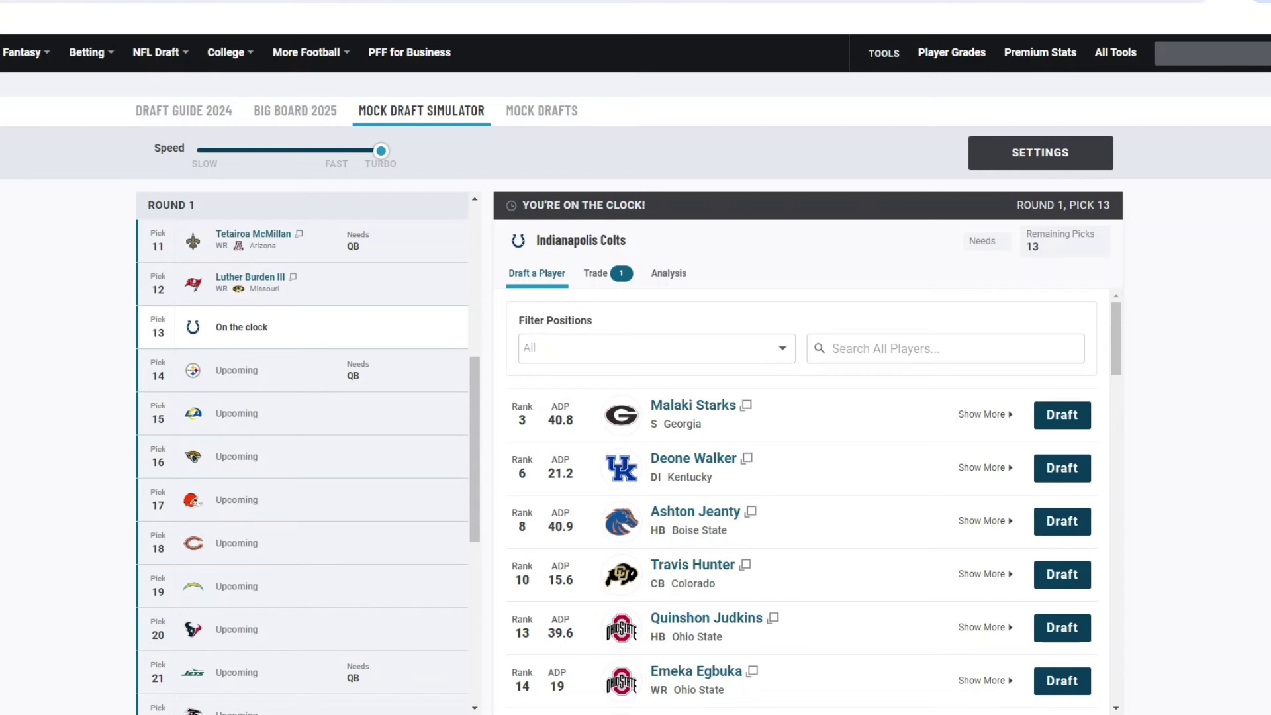
# Filter the available players to TE and draft Colston Loveland of Michigan for the Indianapolis Colts with pick 13
pyautogui.click(655, 348)
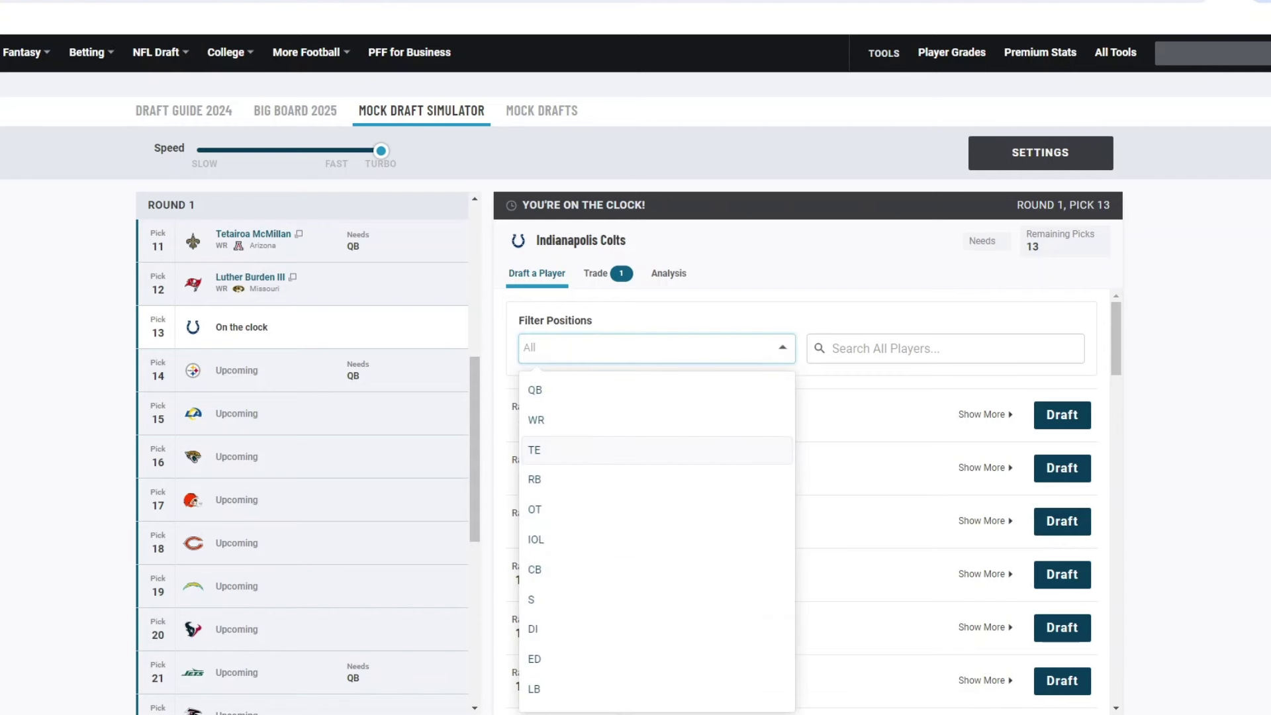
pyautogui.click(656, 450)
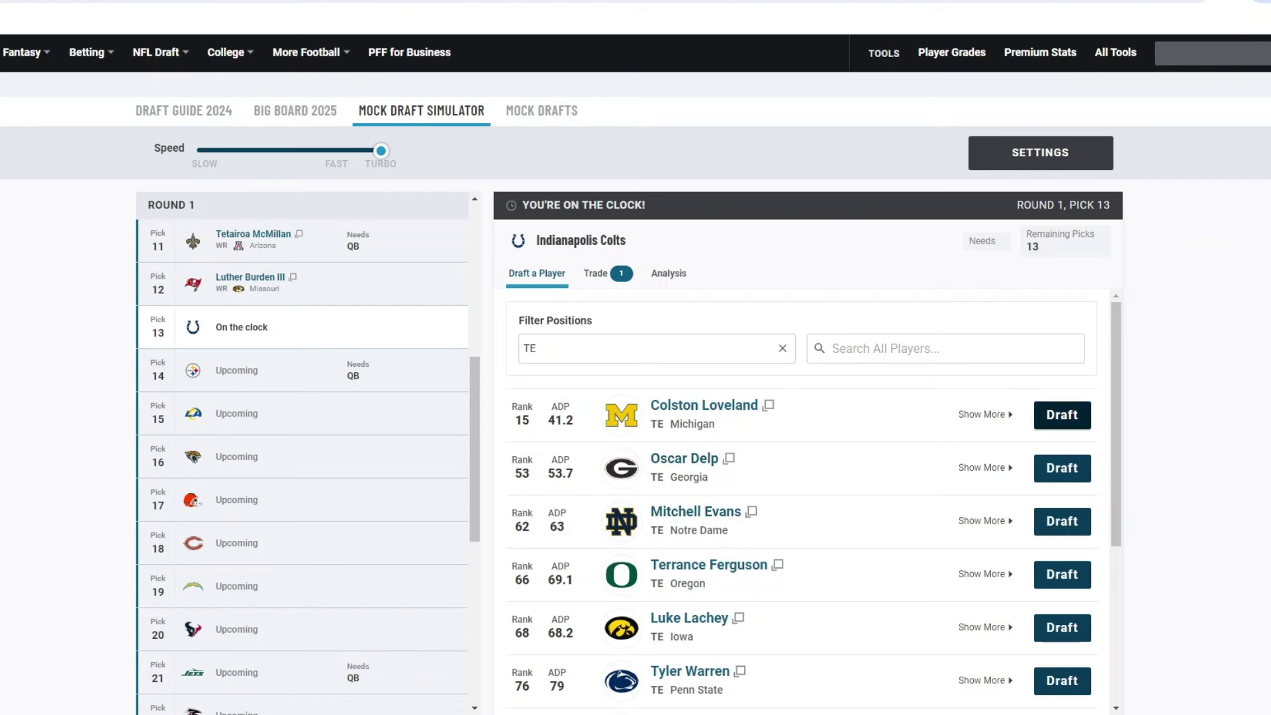
pyautogui.click(1062, 416)
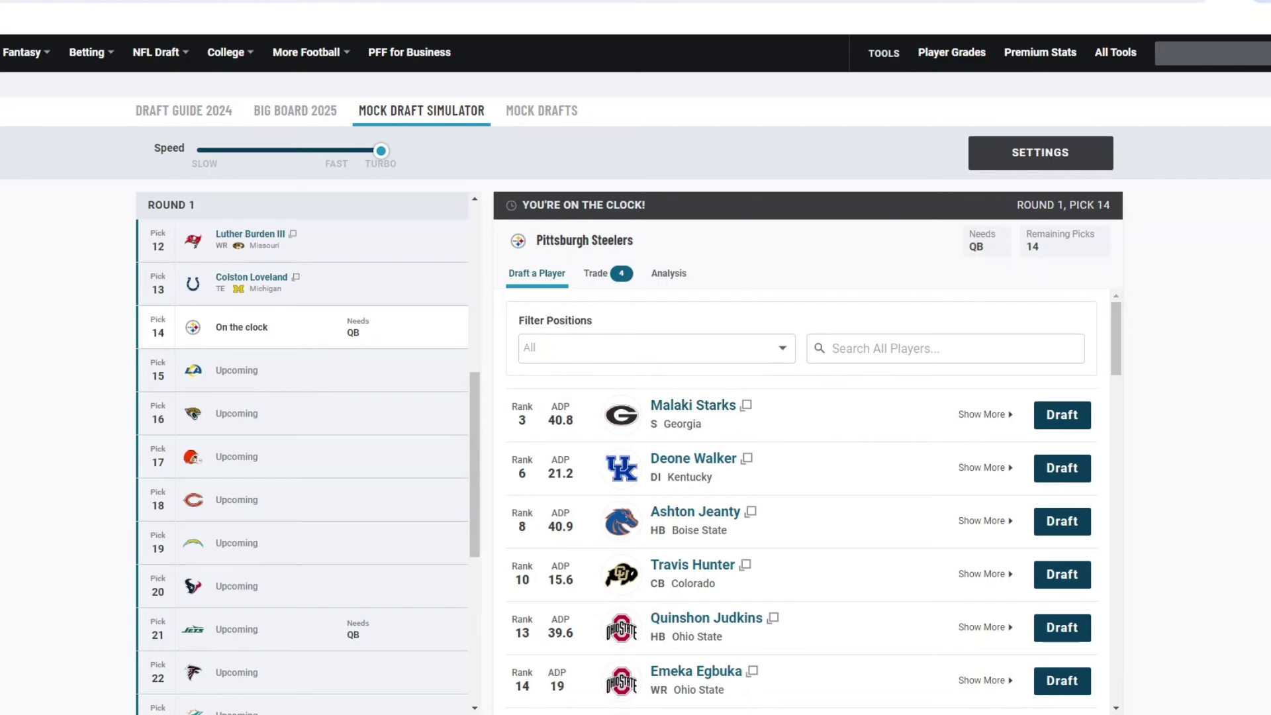
# Filter the available players to CB and draft Travis Hunter of Colorado for the Pittsburgh Steelers with pick 14
pyautogui.click(652, 349)
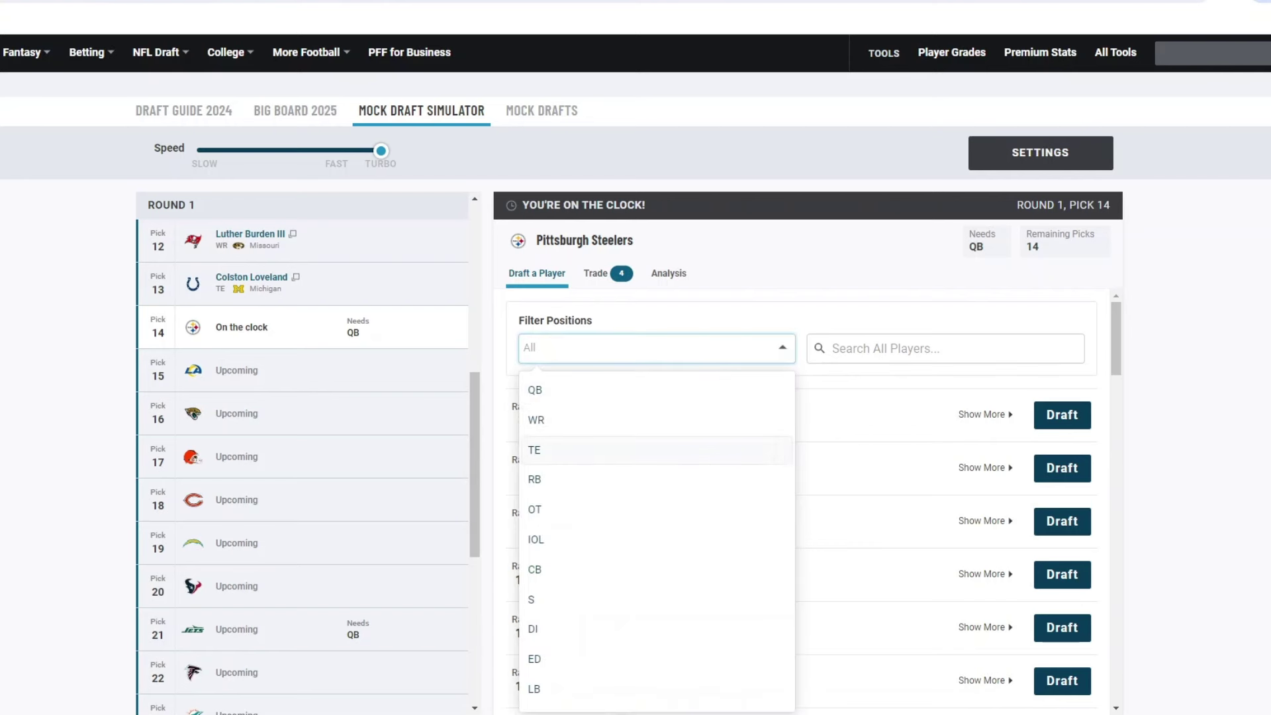
pyautogui.click(536, 569)
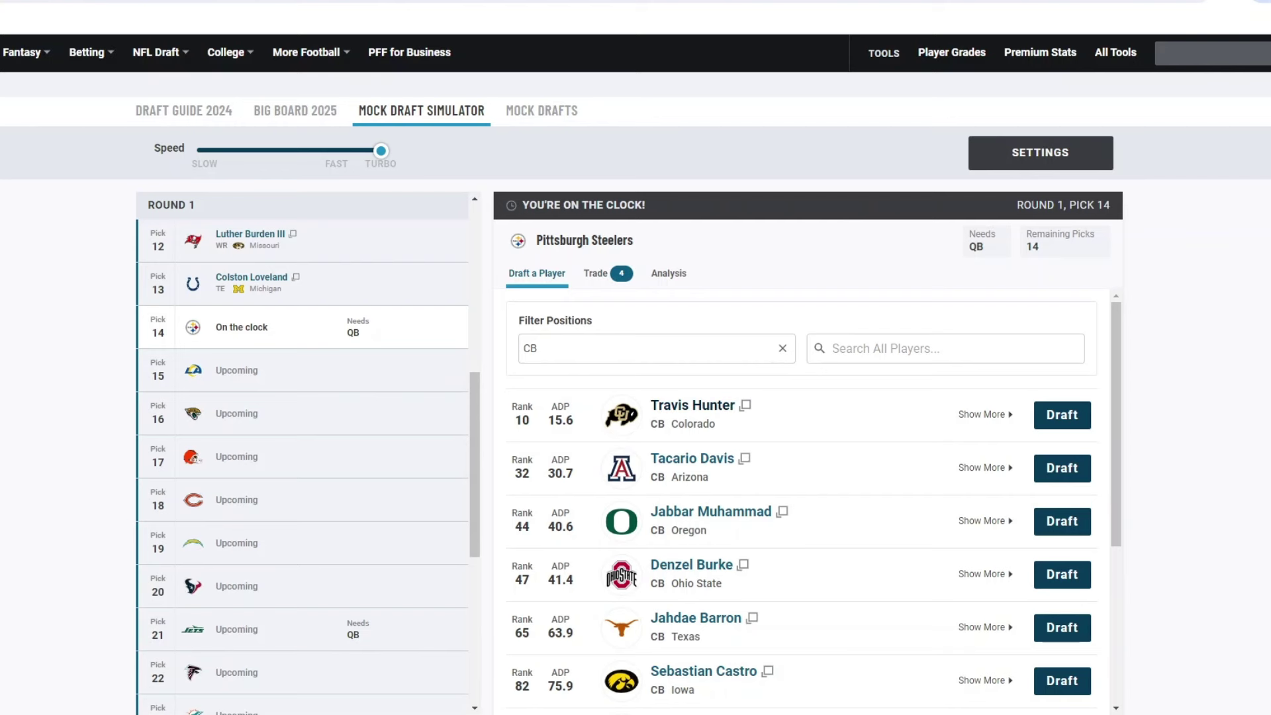
pyautogui.click(1061, 415)
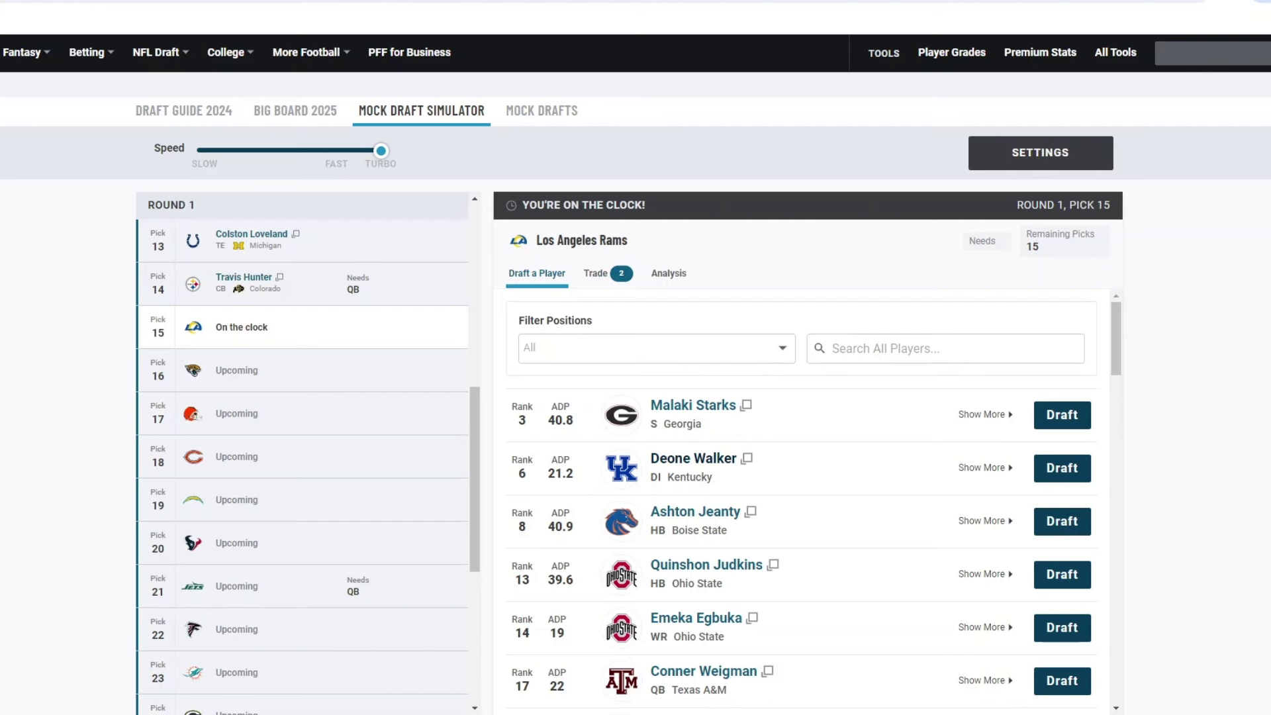
# Look through the top prospects and the available cornerbacks for the Los Angeles Rams' pick 15, clearing the CB filter
pyautogui.scroll(-3, 801, 503)
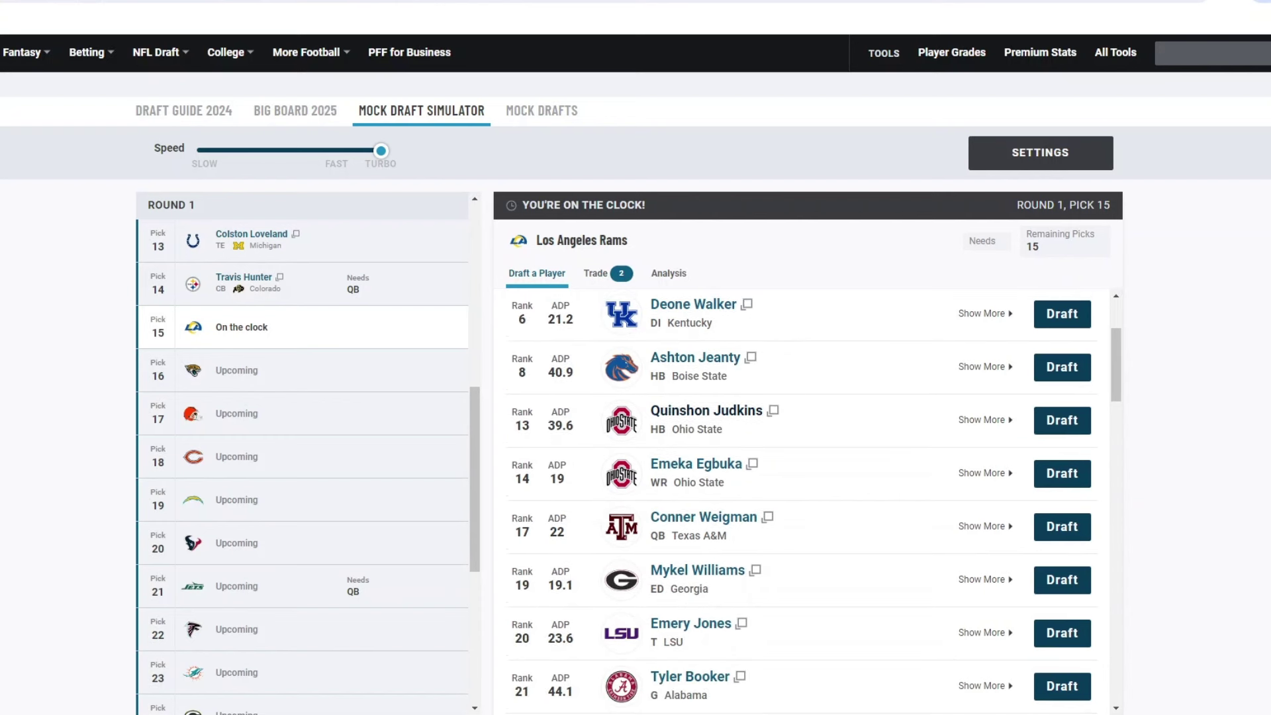
pyautogui.scroll(3, 801, 503)
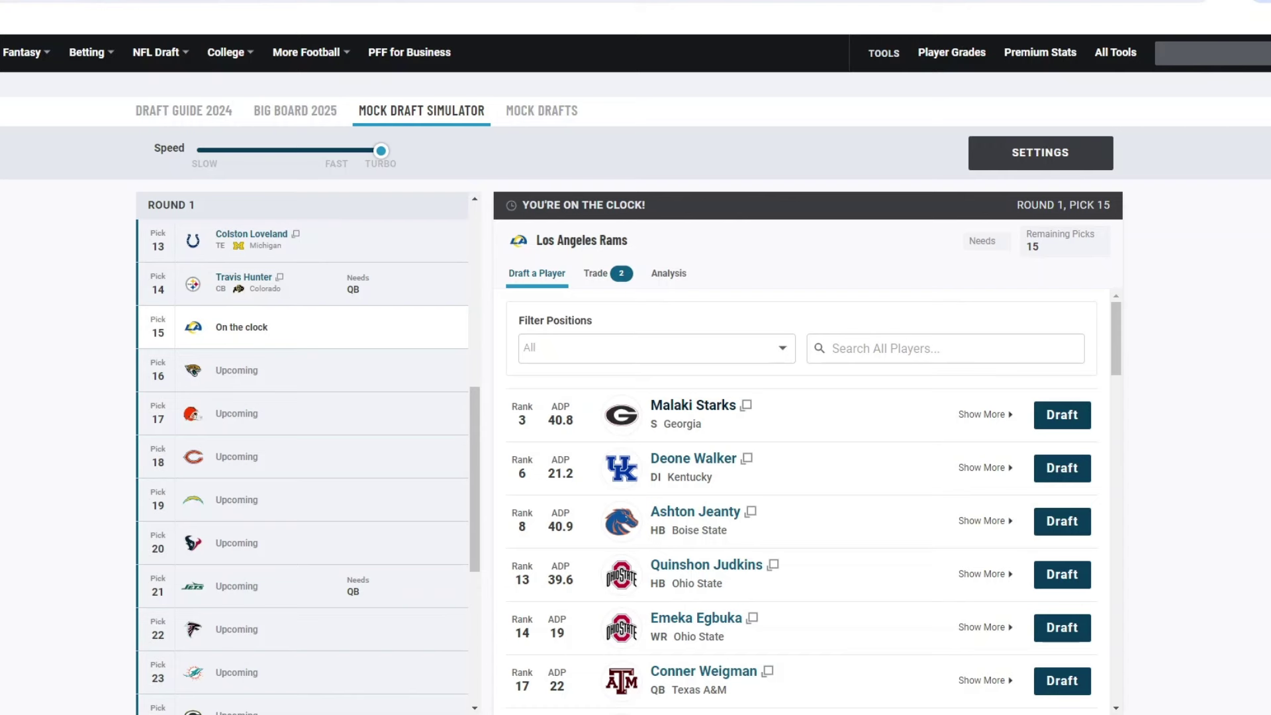
pyautogui.scroll(-3, 801, 503)
pyautogui.scroll(3, 801, 504)
pyautogui.click(655, 349)
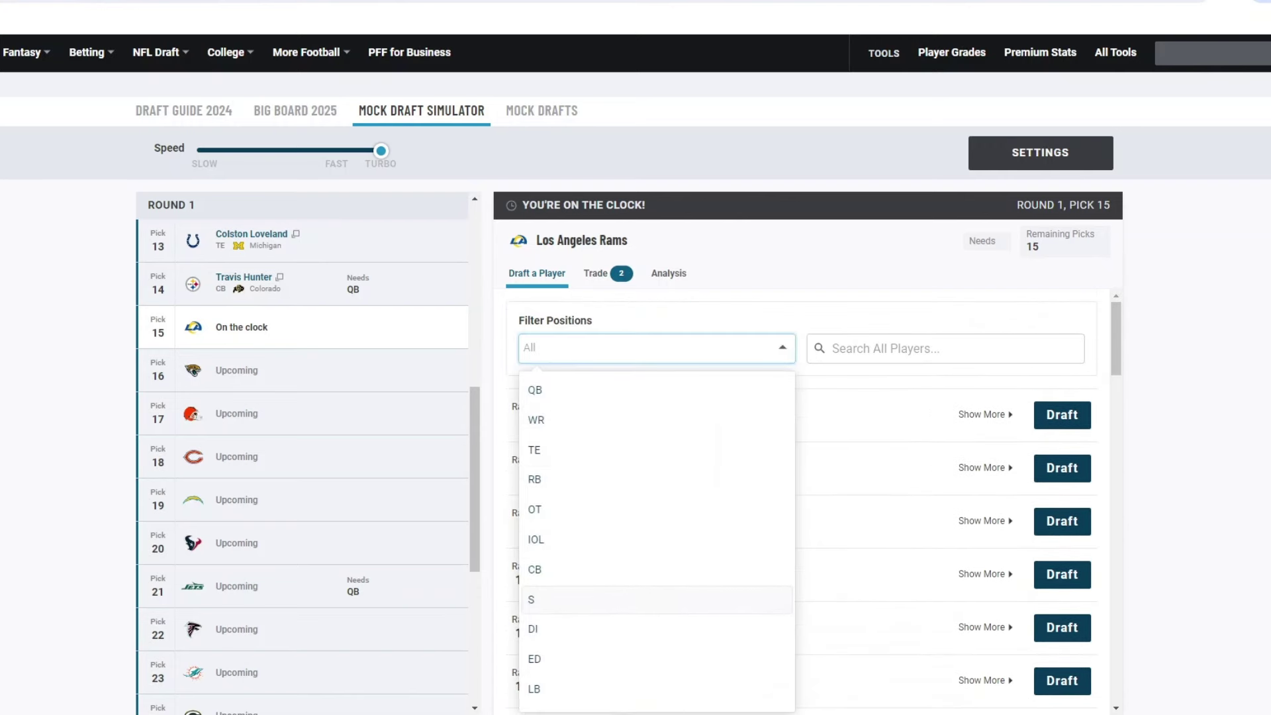
pyautogui.click(596, 569)
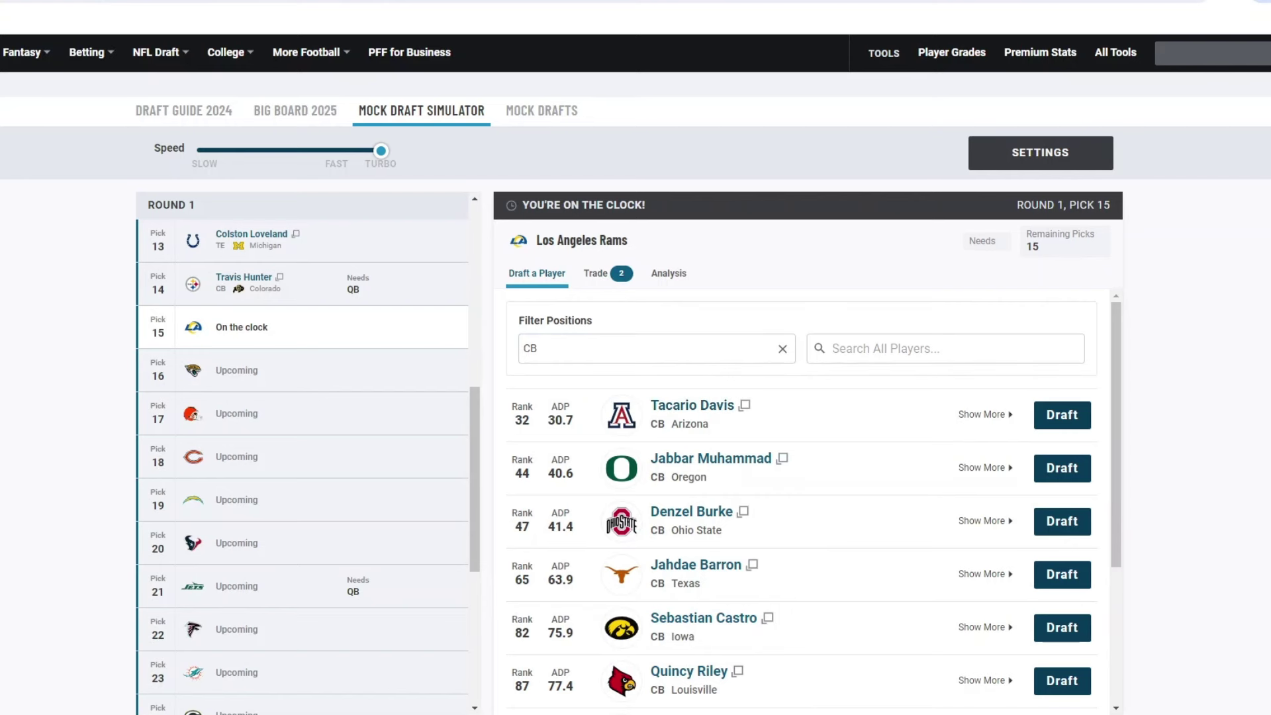
pyautogui.click(782, 349)
pyautogui.scroll(-2, 783, 349)
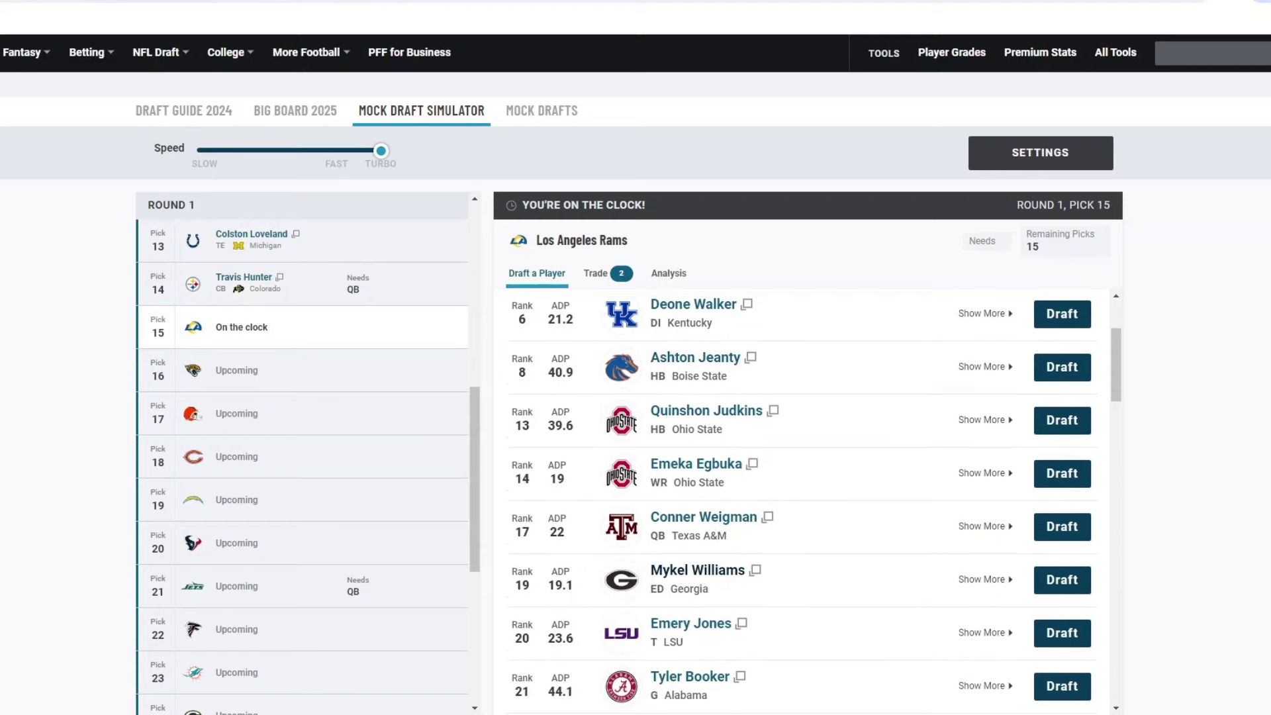
# Filter the available players to OT and draft Emery Jones of LSU for the Los Angeles Rams with pick 15
pyautogui.scroll(3, 783, 503)
pyautogui.click(782, 347)
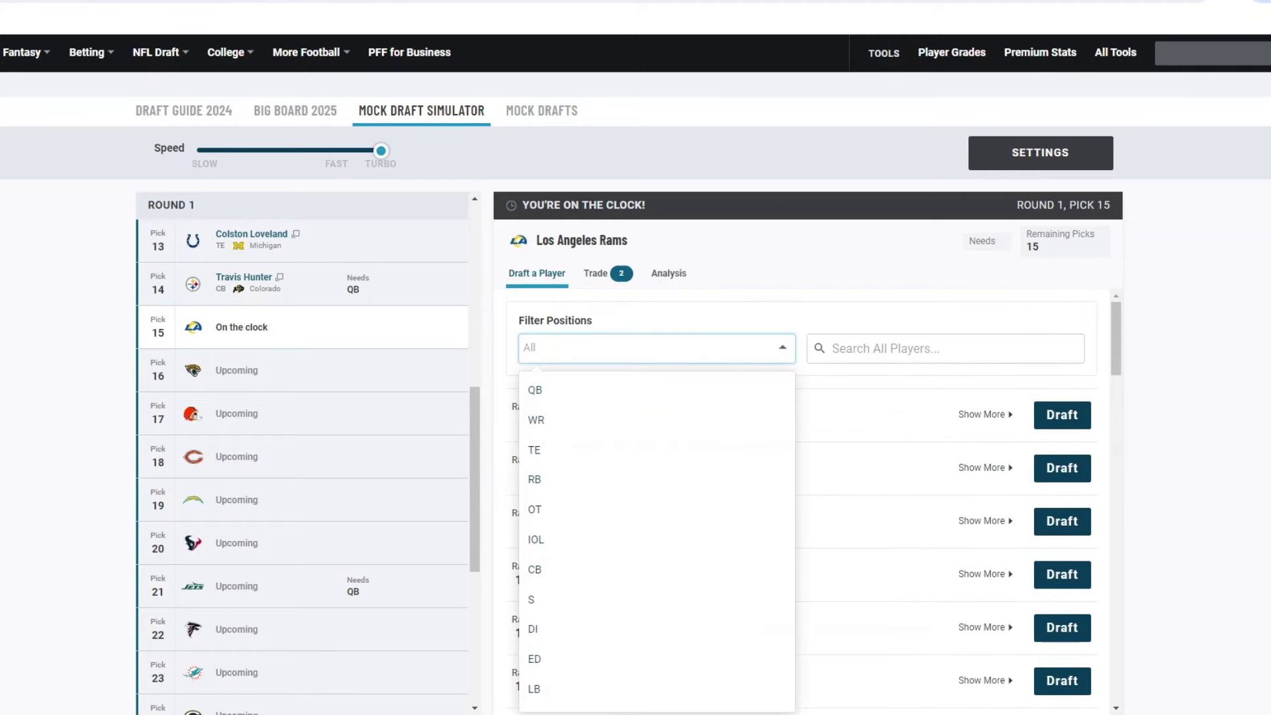
pyautogui.click(535, 510)
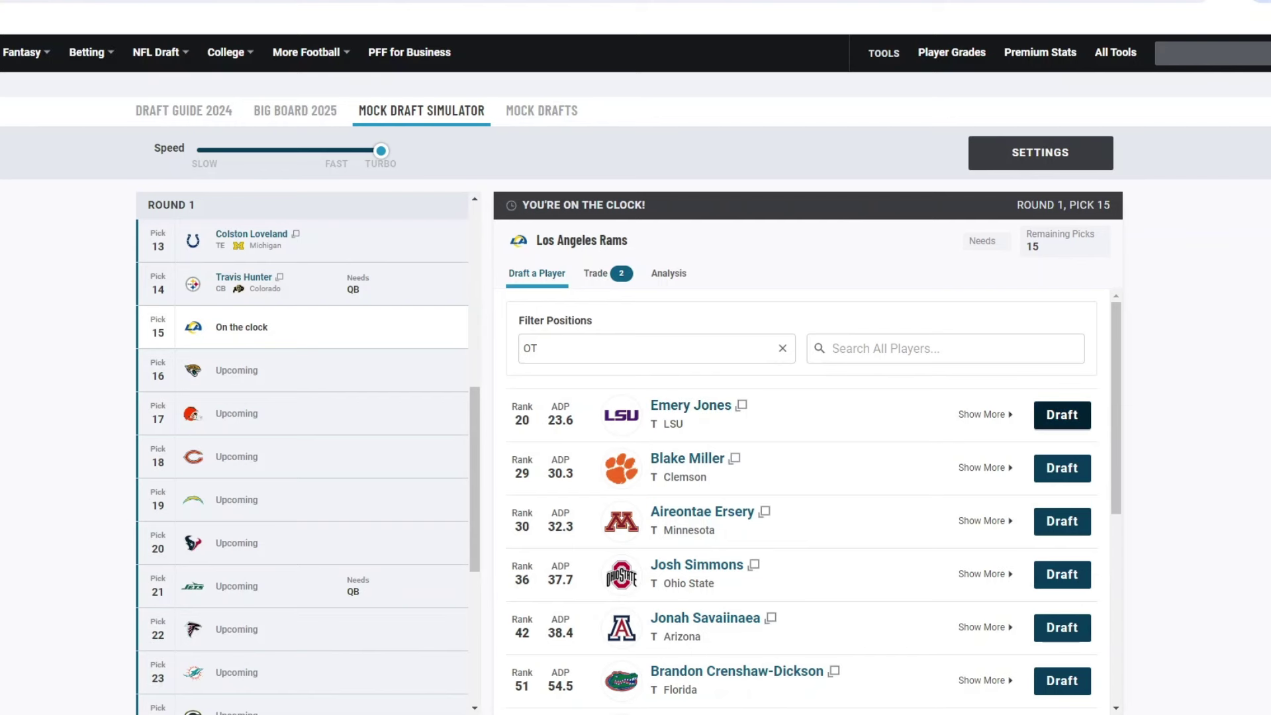
pyautogui.click(1062, 416)
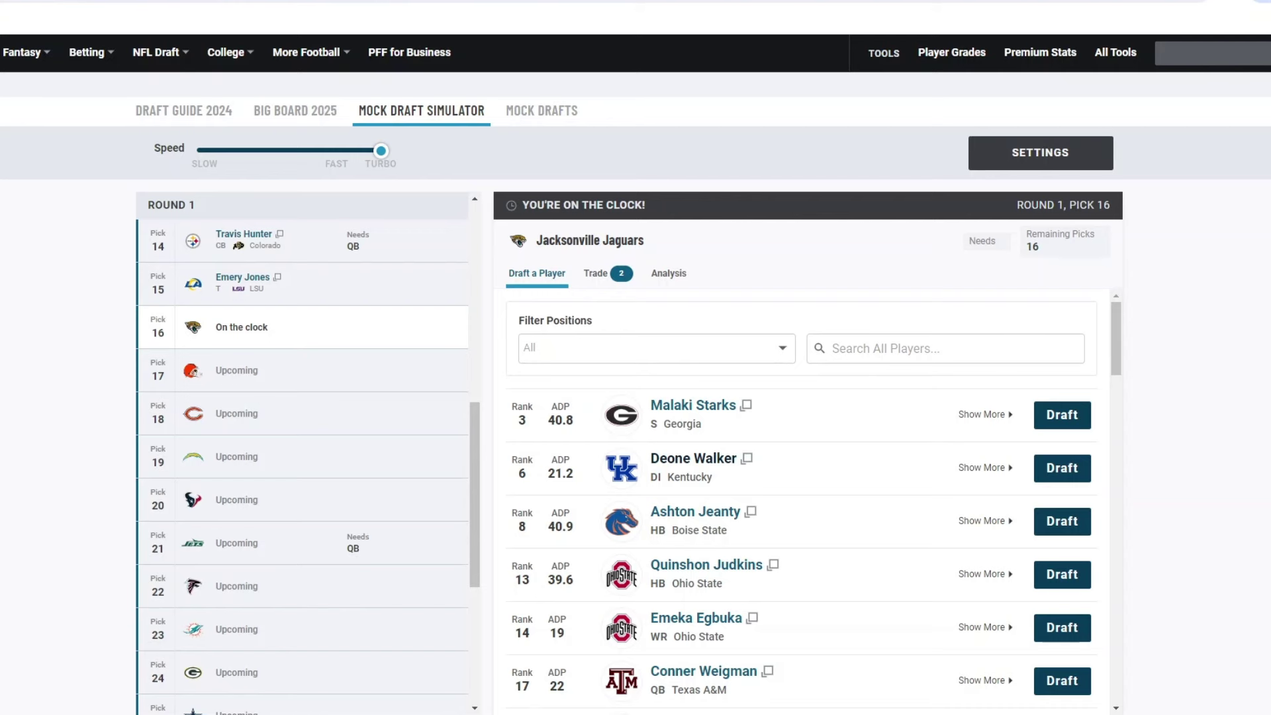
# Check Deone Walker's First Look profile and draft the Kentucky interior defender for the Jacksonville Jaguars with pick 16
pyautogui.click(693, 458)
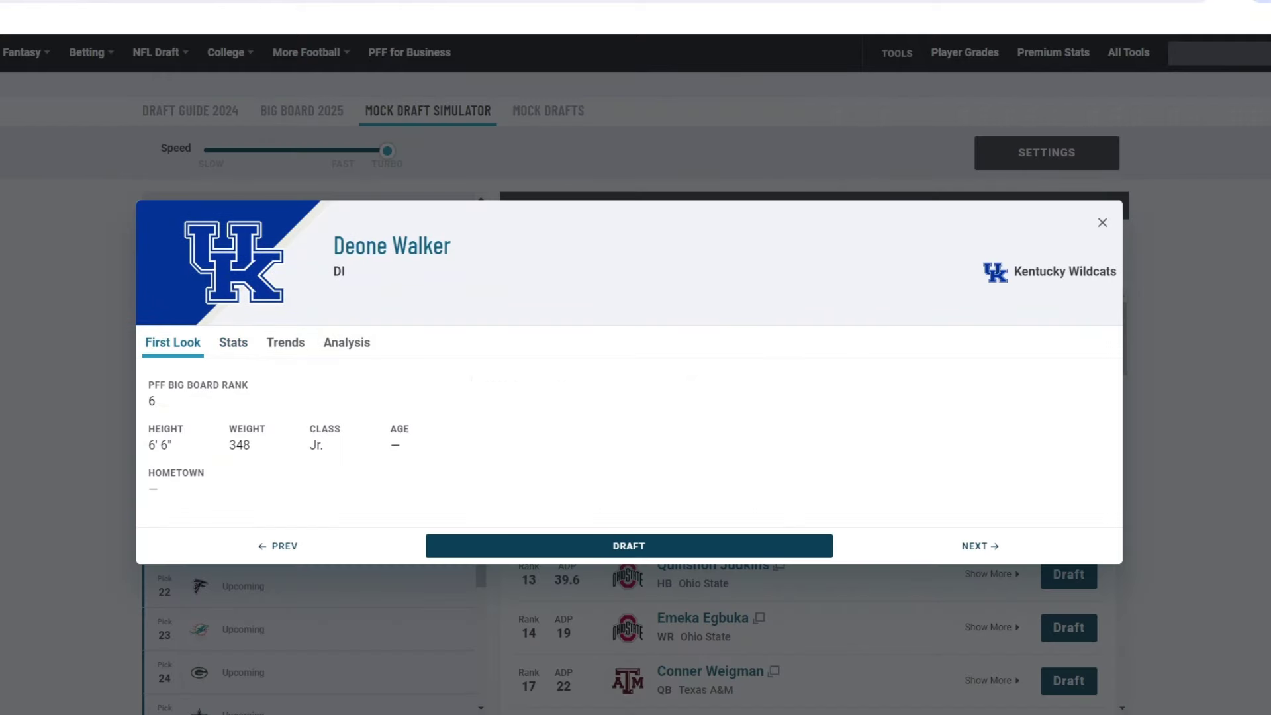
pyautogui.press('Escape')
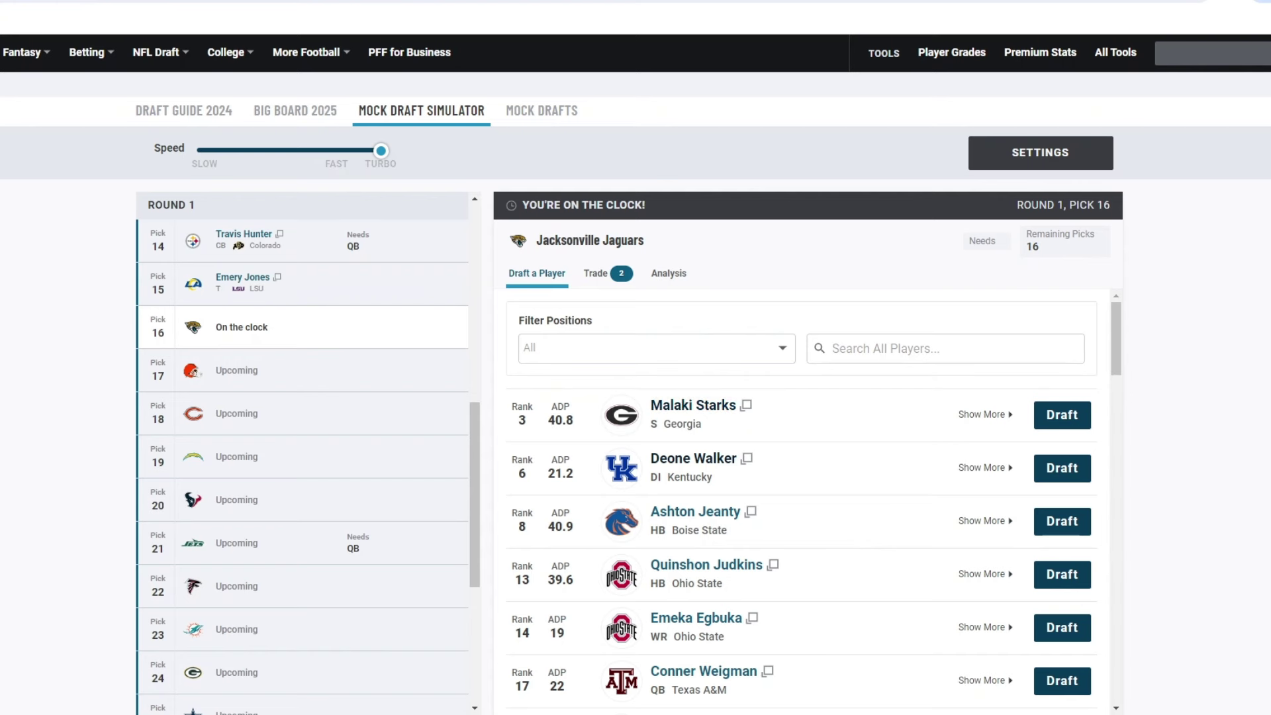
pyautogui.click(1061, 467)
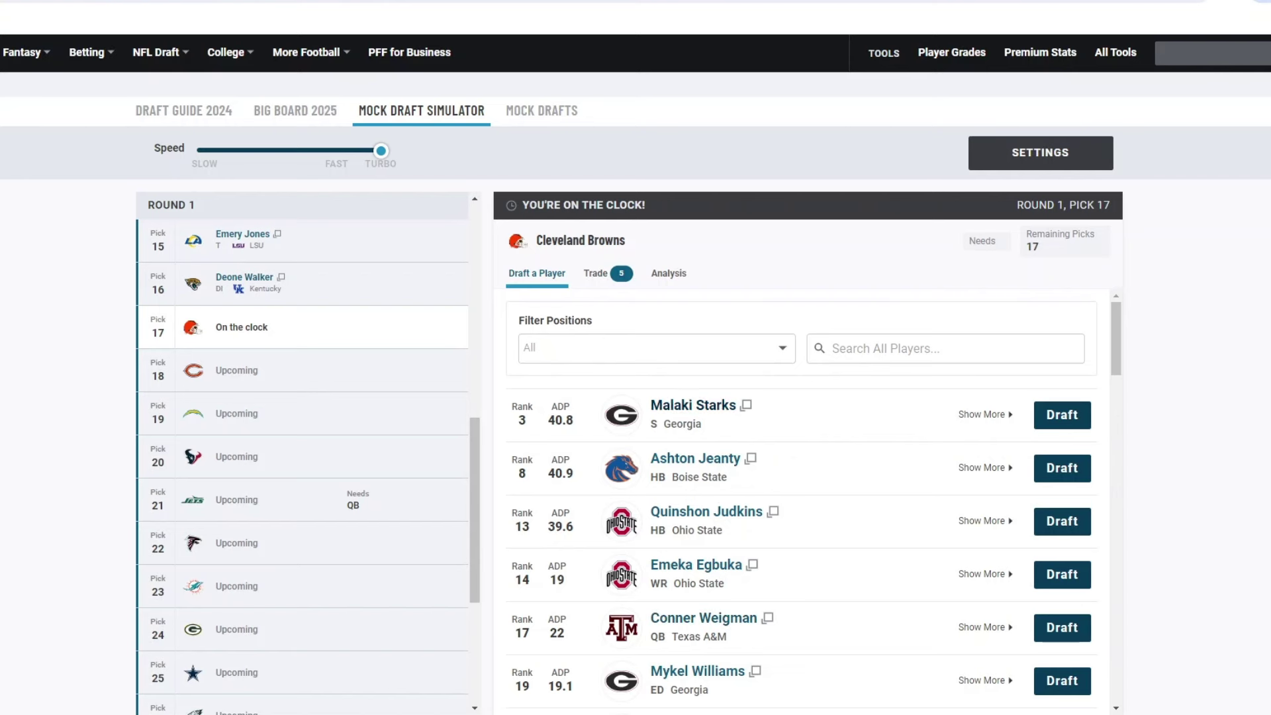
# Check the available CB prospects, clear the filter and draft Georgia safety Malaki Starks for the Cleveland Browns with pick 17
pyautogui.click(596, 348)
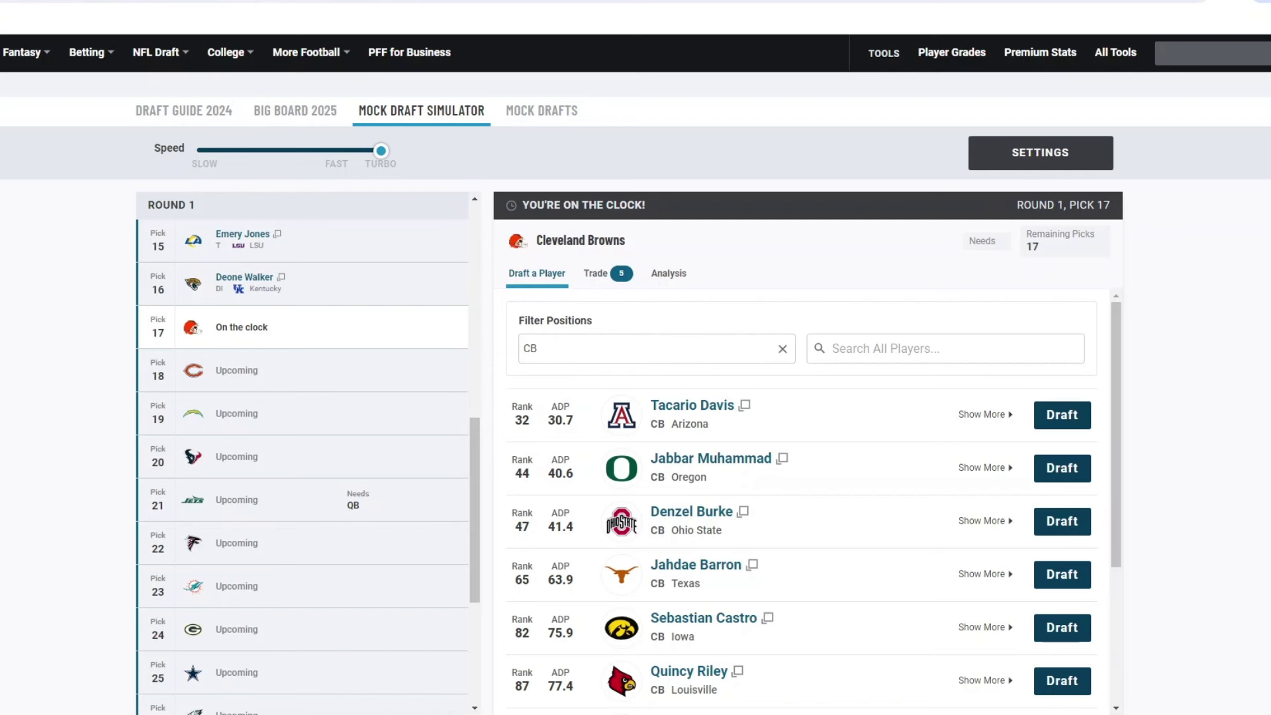
pyautogui.click(783, 349)
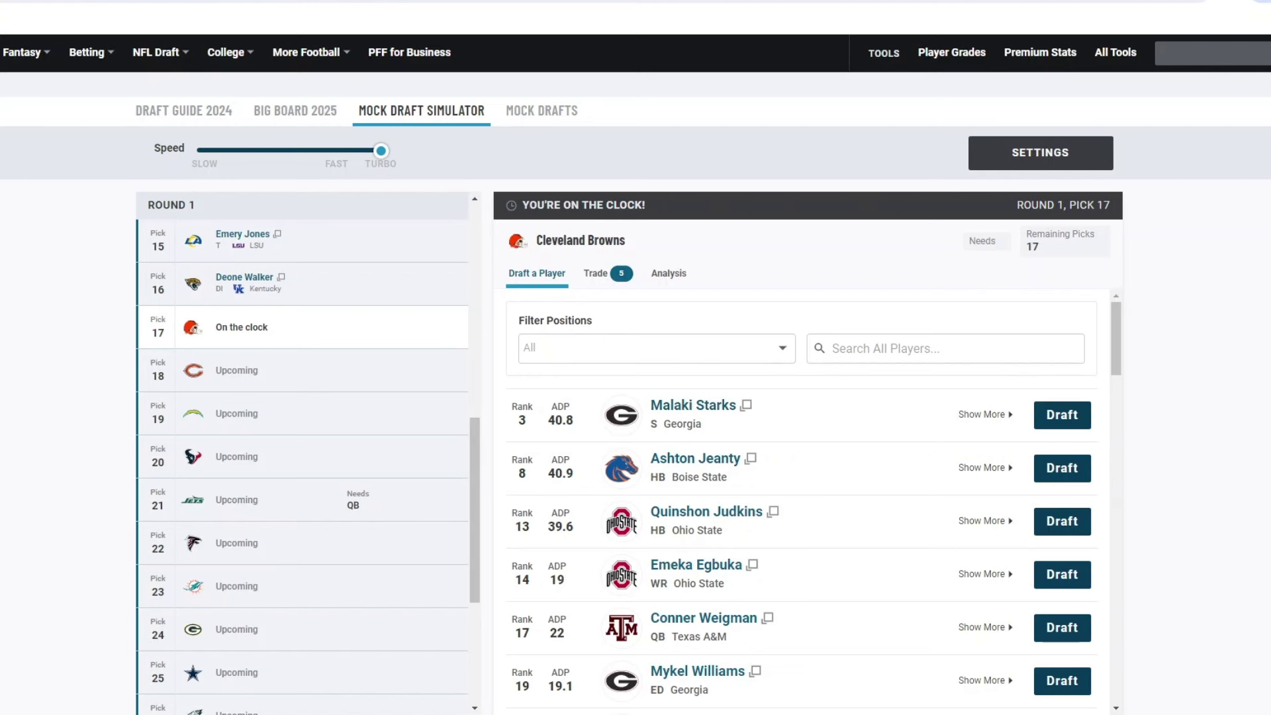
pyautogui.click(1061, 415)
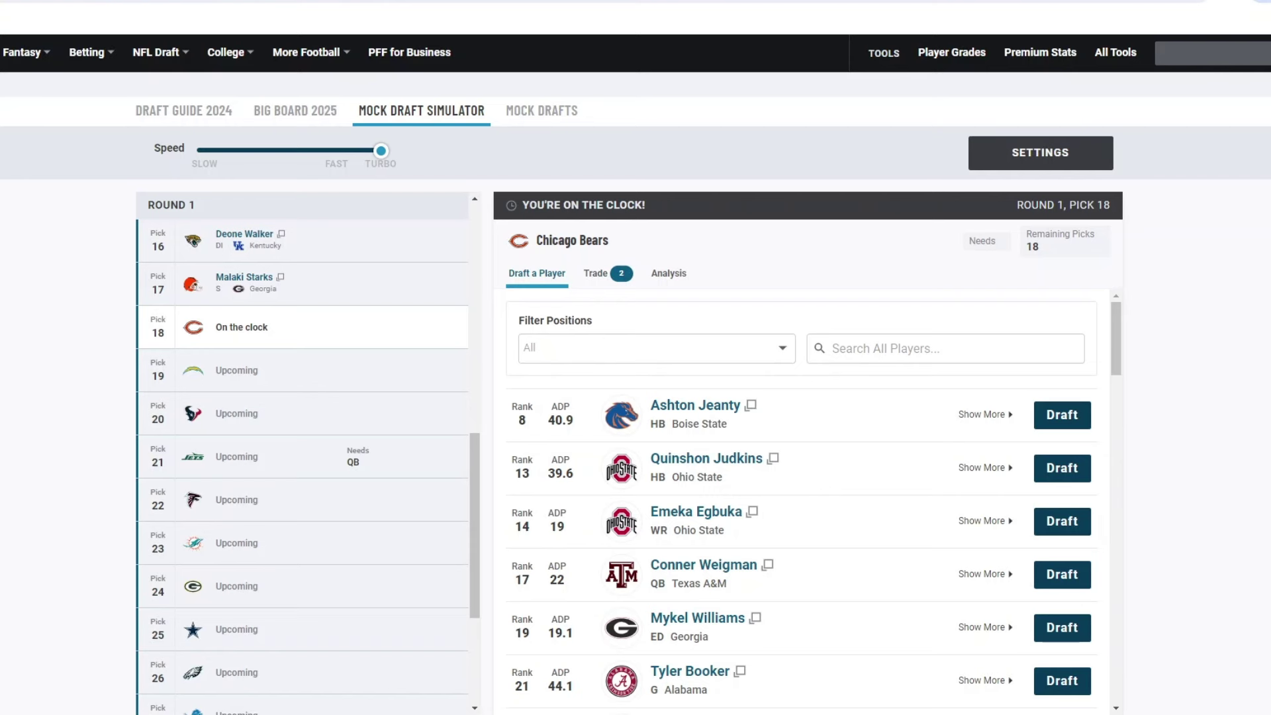
# Filter the available players to ED, review the earlier picks, and draft Princely Umanmielen of Mississippi for the Chicago Bears with pick 18
pyautogui.click(656, 348)
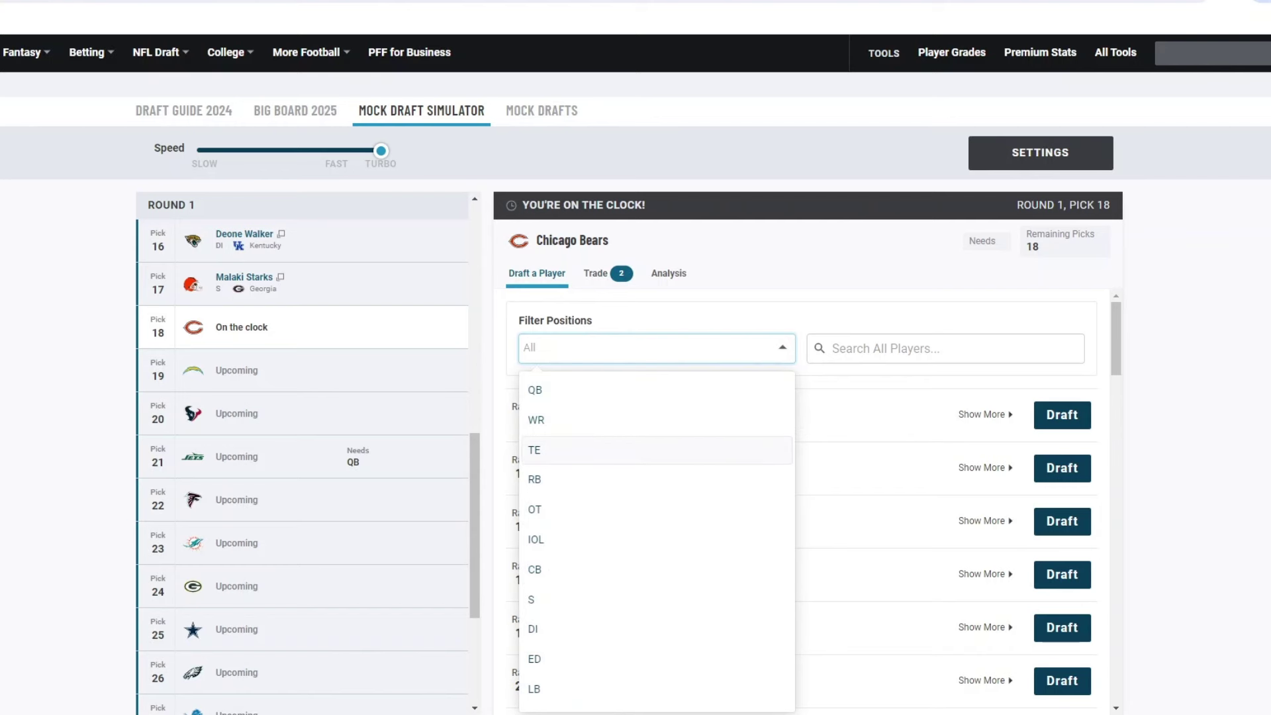
pyautogui.click(535, 658)
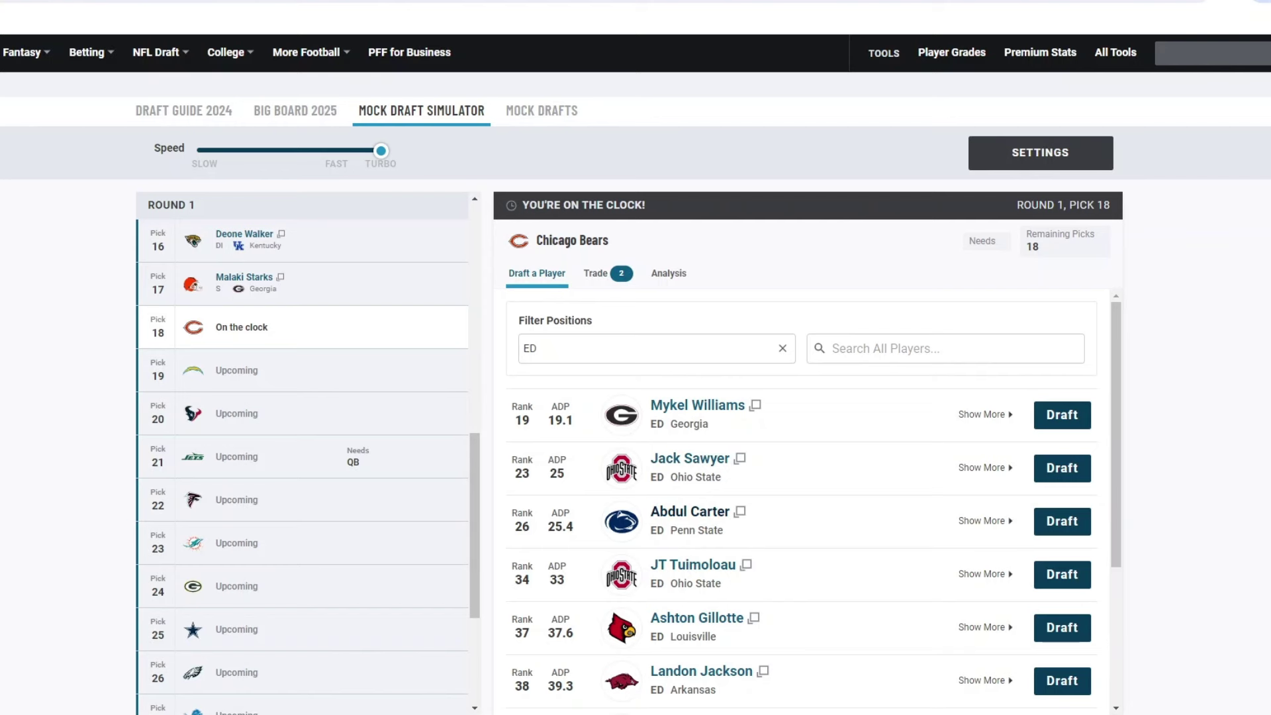
pyautogui.scroll(-1, 801, 504)
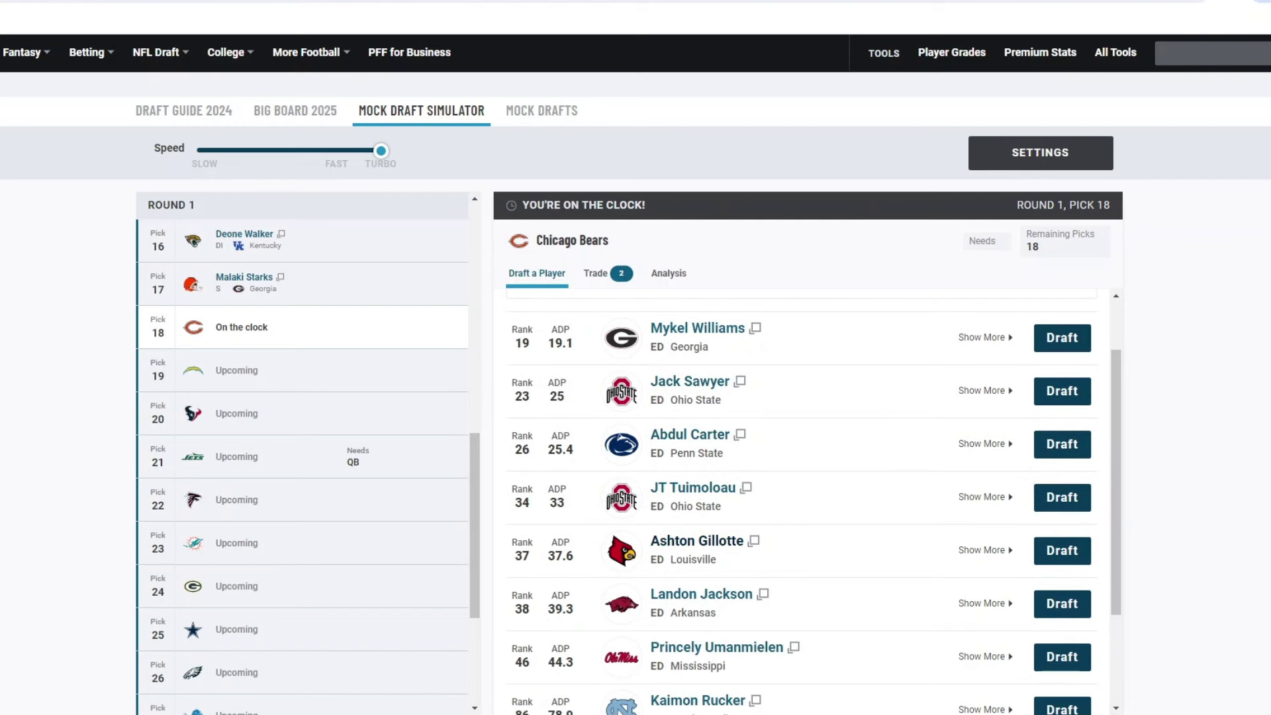
pyautogui.scroll(-1, 801, 504)
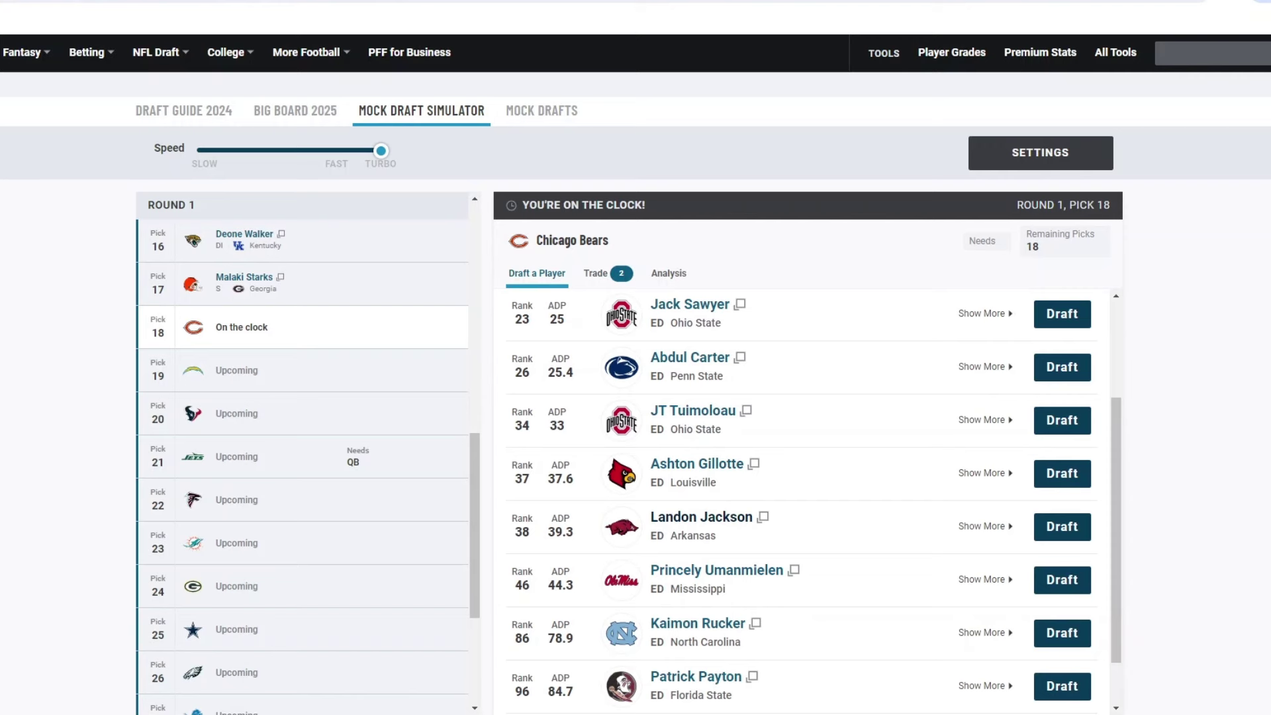
pyautogui.scroll(2, 802, 504)
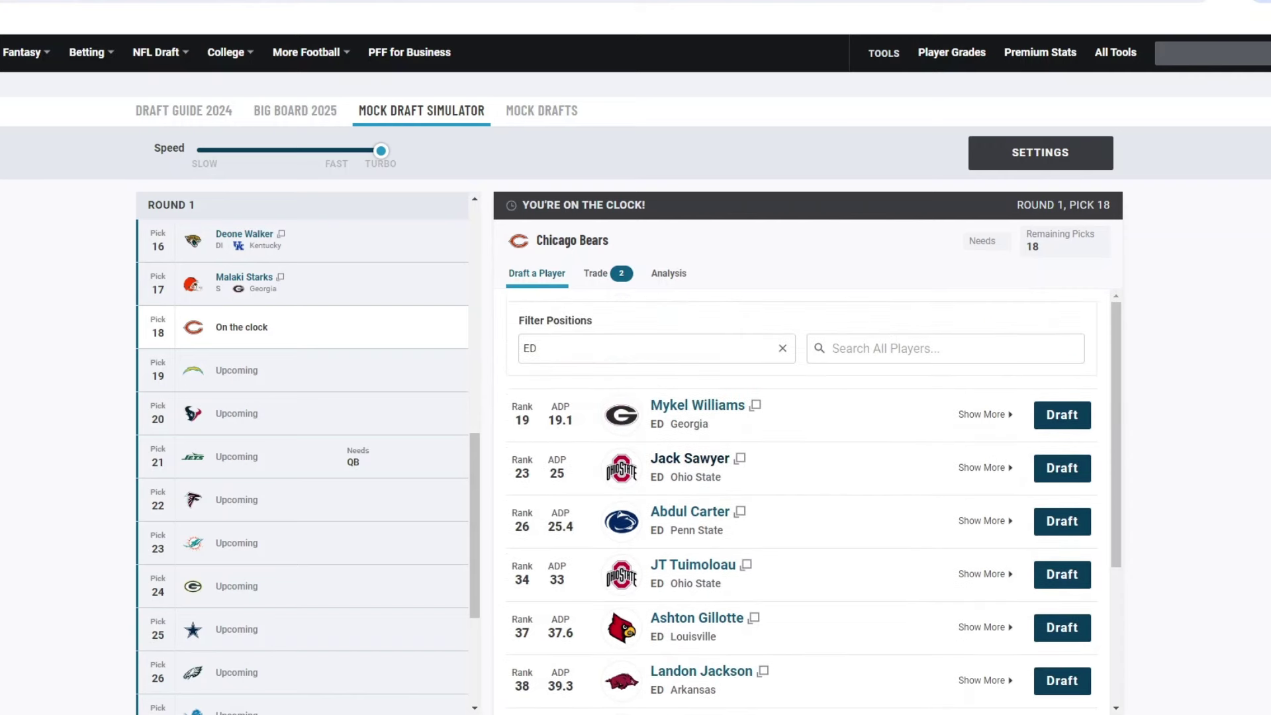
pyautogui.scroll(-2, 801, 503)
pyautogui.scroll(3, 302, 464)
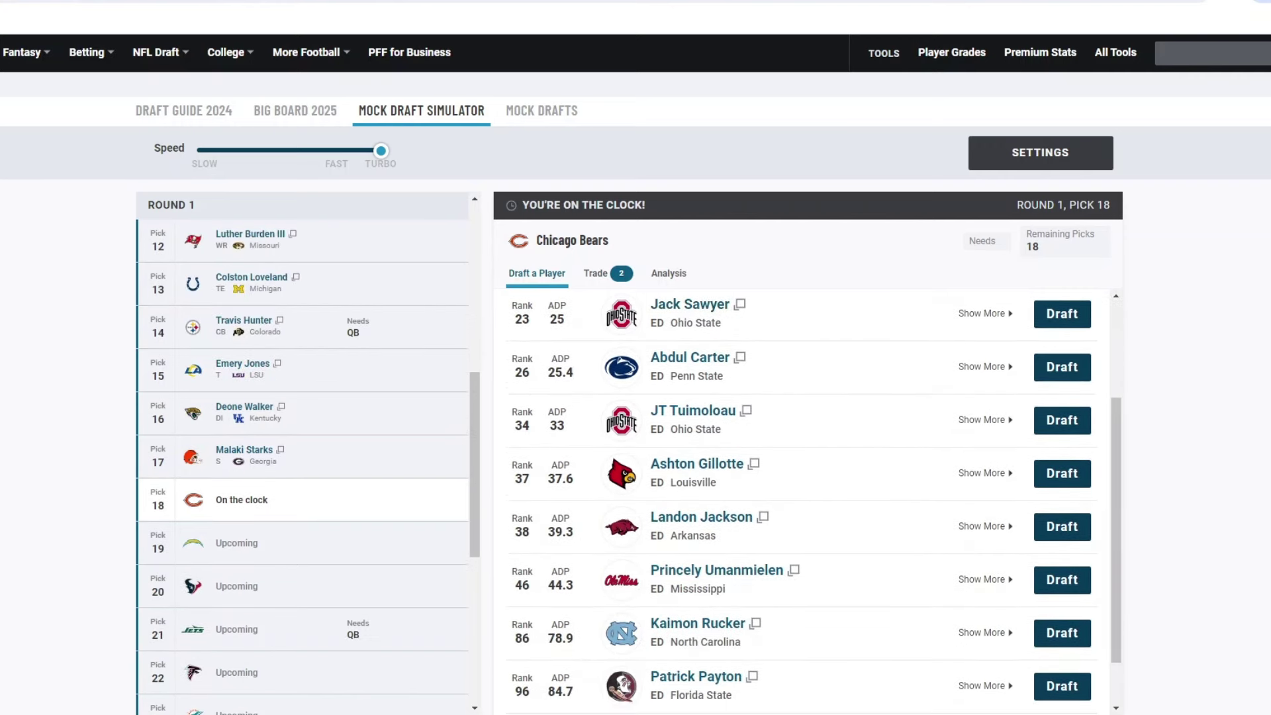
pyautogui.scroll(5, 301, 464)
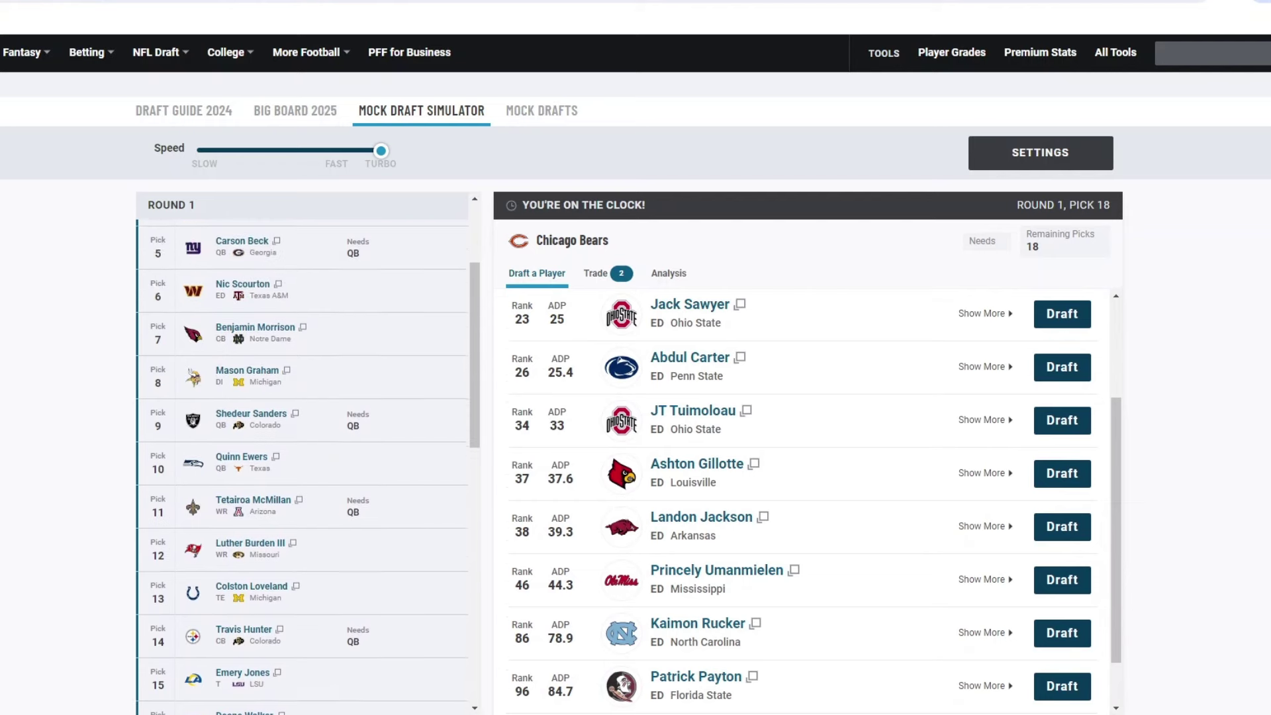
pyautogui.scroll(-8, 302, 463)
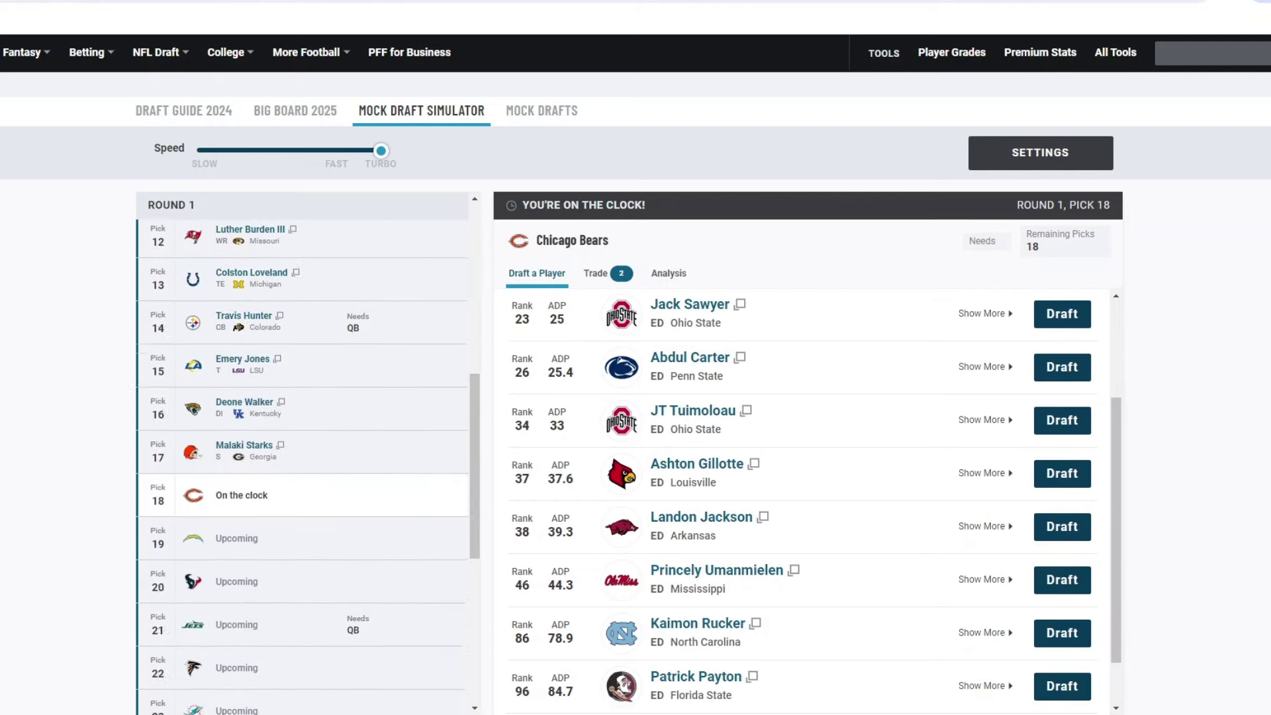
pyautogui.scroll(-1, 801, 504)
pyautogui.scroll(3, 801, 503)
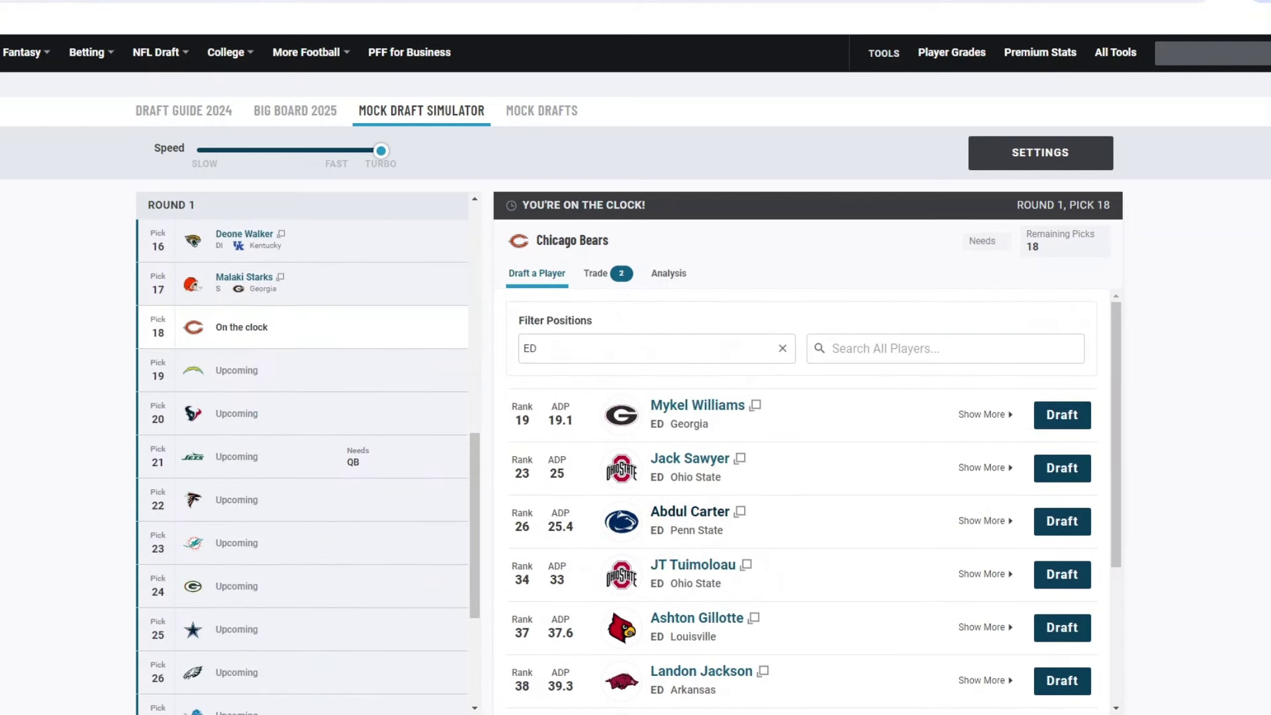
pyautogui.scroll(-3, 802, 504)
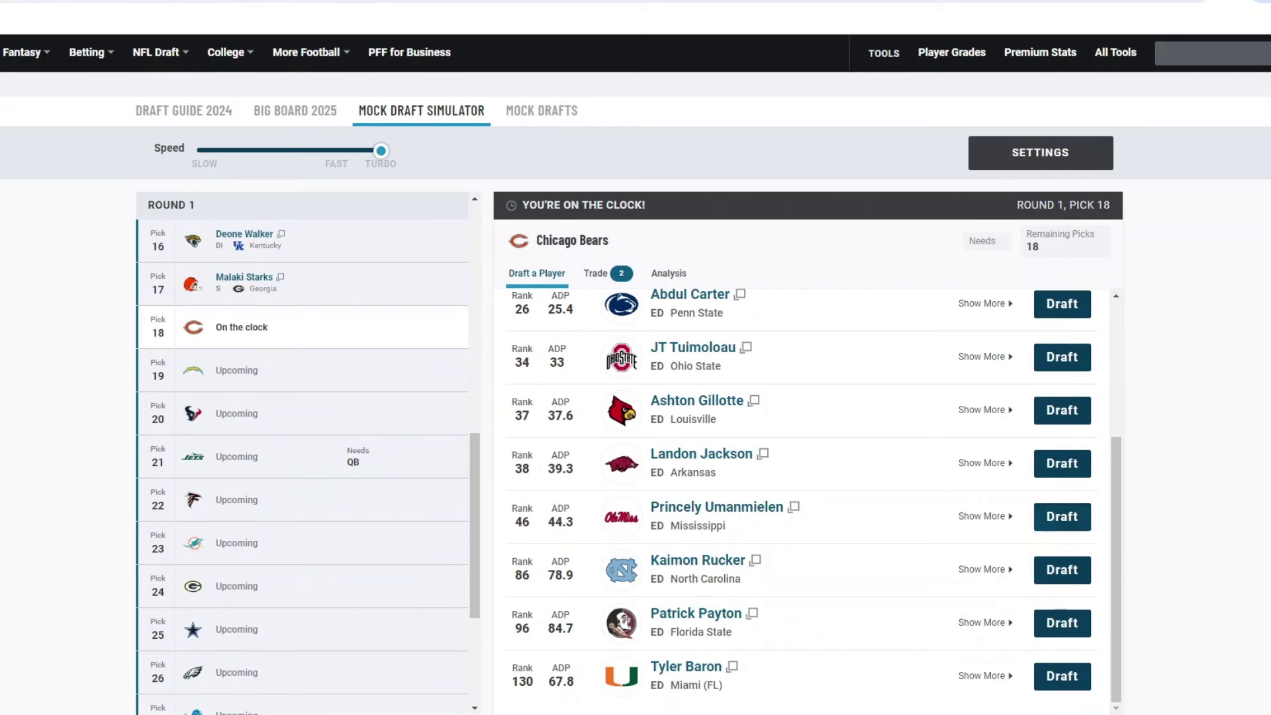
pyautogui.click(1062, 517)
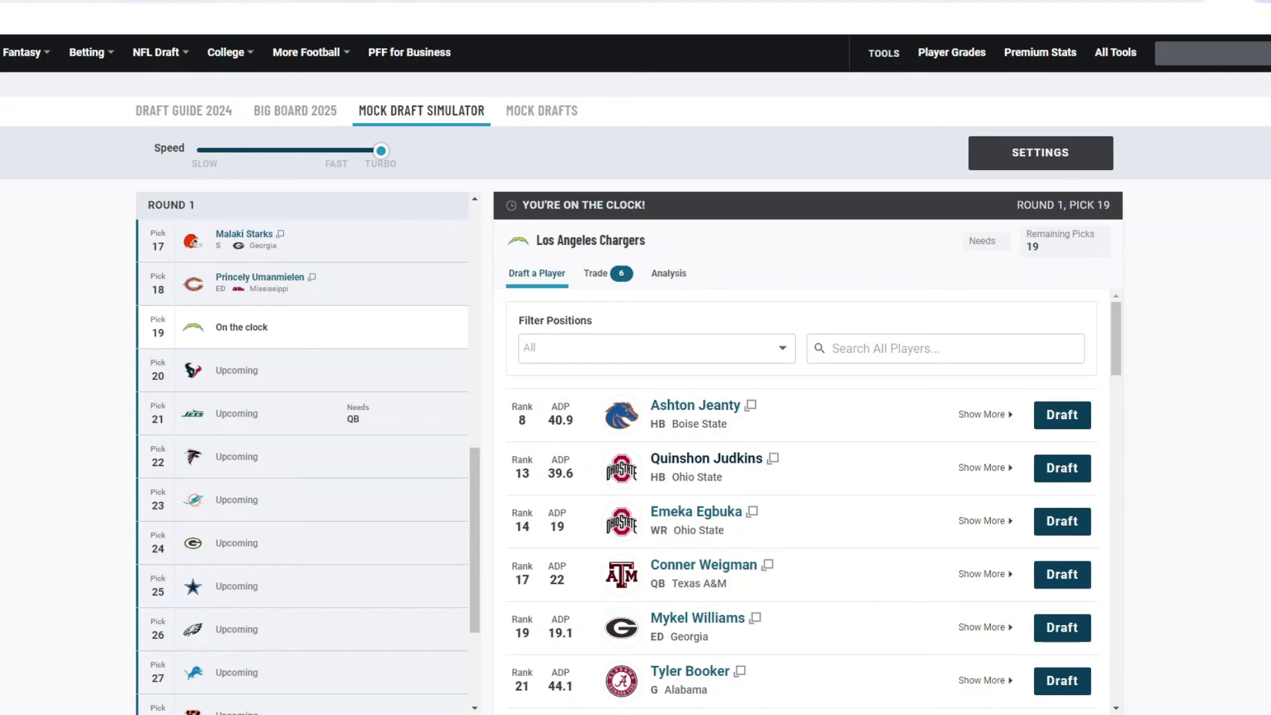
# Filter the available players to LB and draft Harold Perkins of LSU for the Los Angeles Chargers with pick 19
pyautogui.click(655, 348)
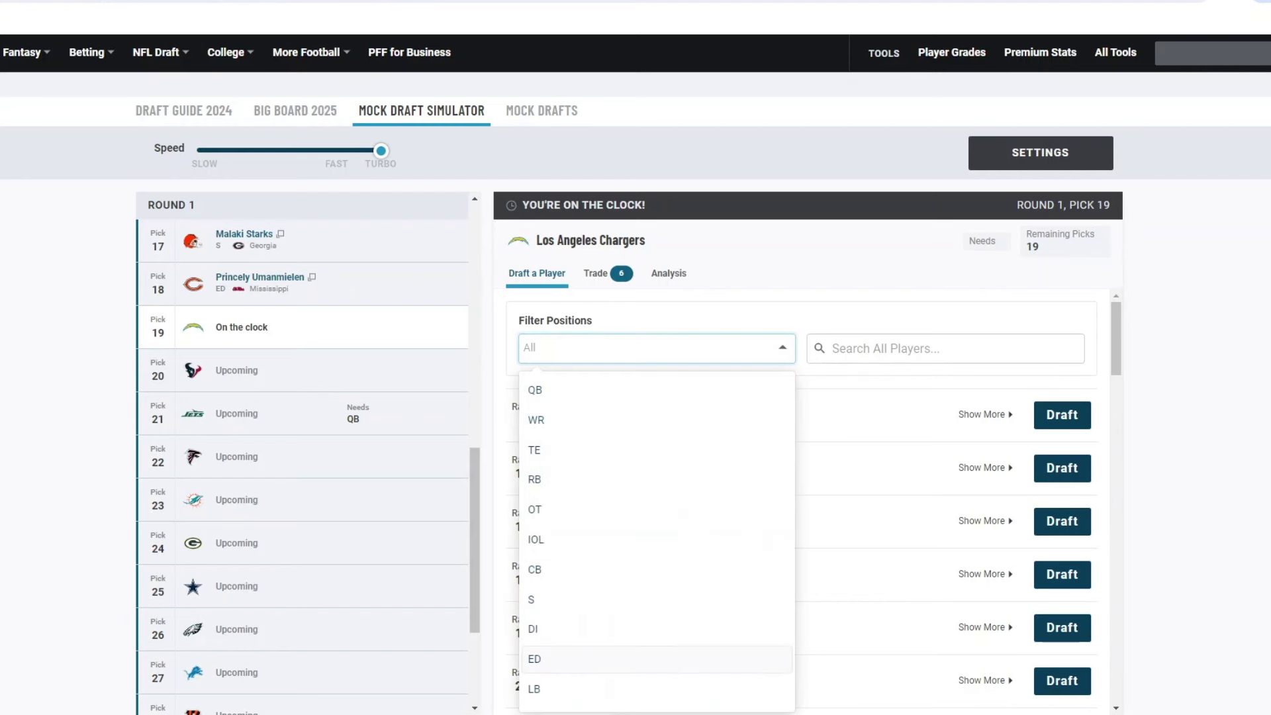
pyautogui.click(534, 688)
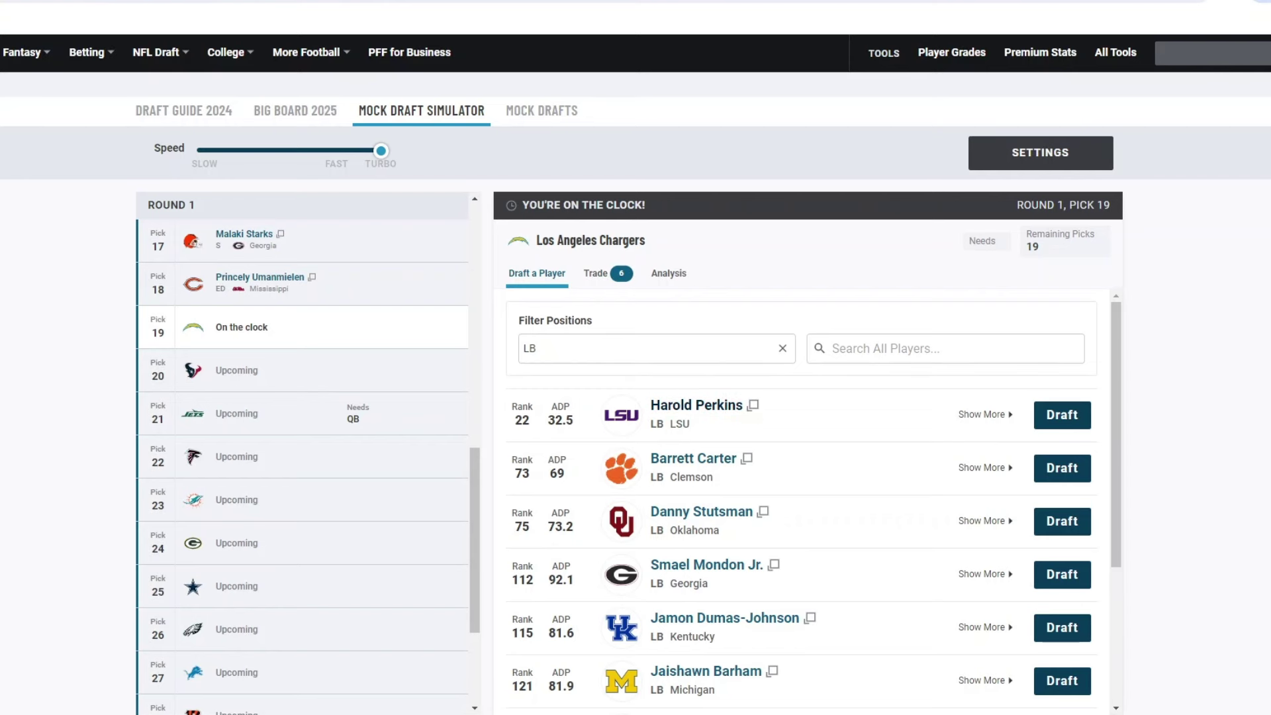
pyautogui.click(1061, 415)
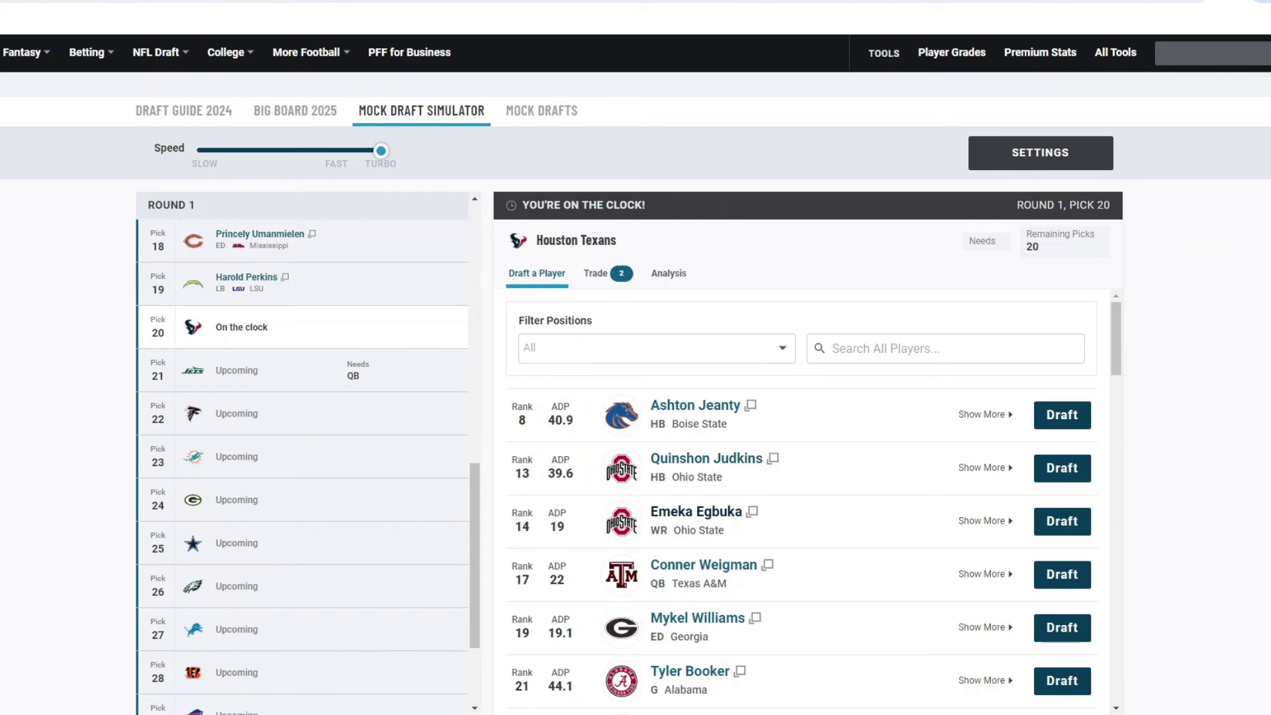
# Filter the available players to IOL and draft Tyler Booker of Alabama for the Houston Texans with pick 20
pyautogui.click(656, 349)
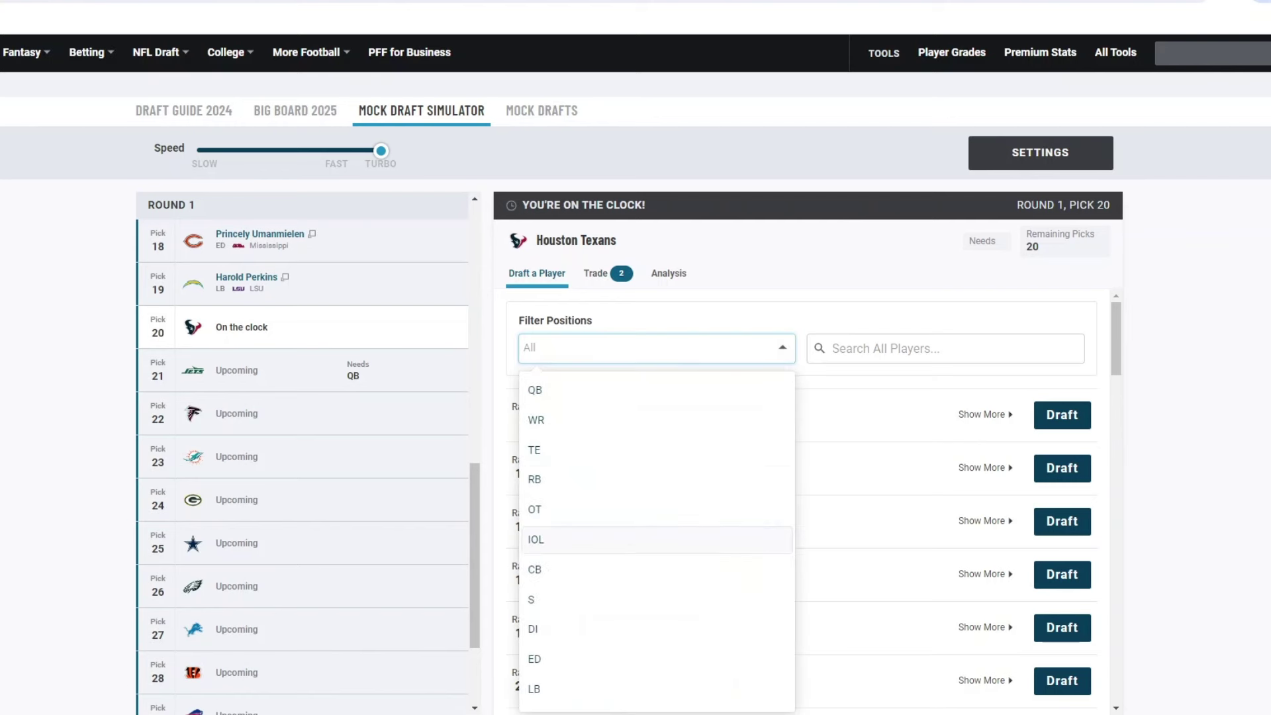
pyautogui.click(655, 539)
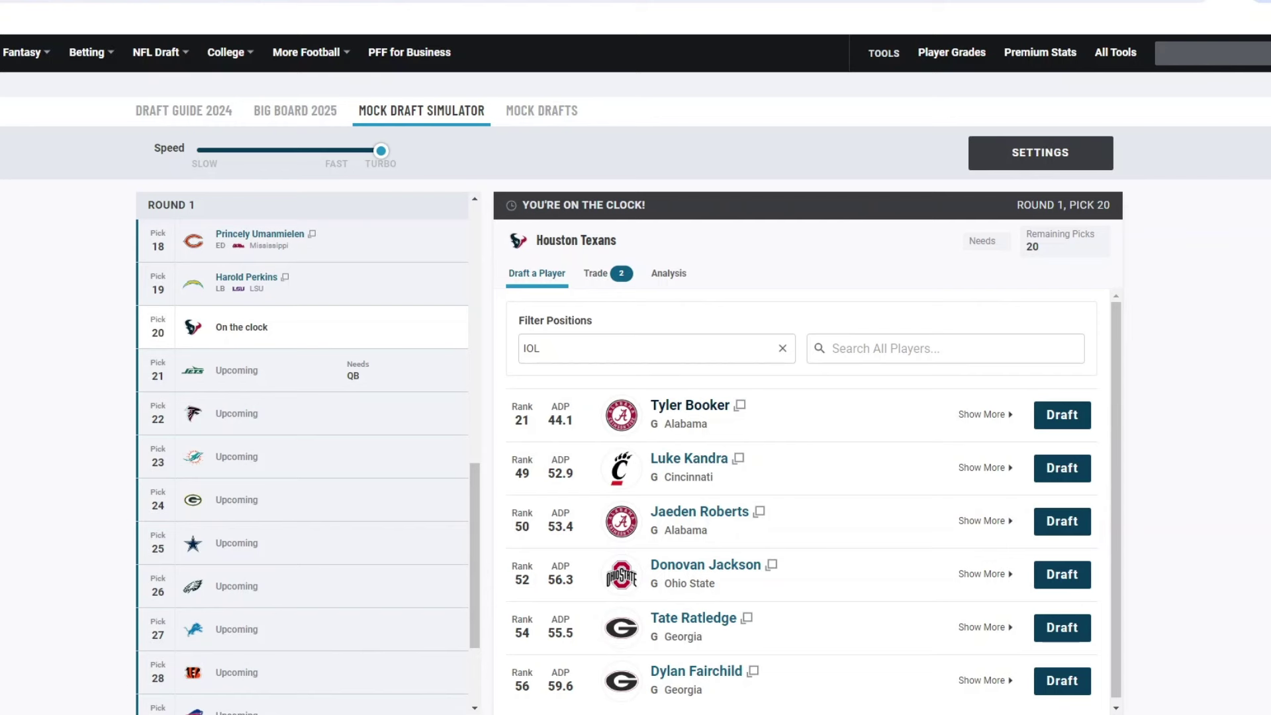
pyautogui.click(1062, 415)
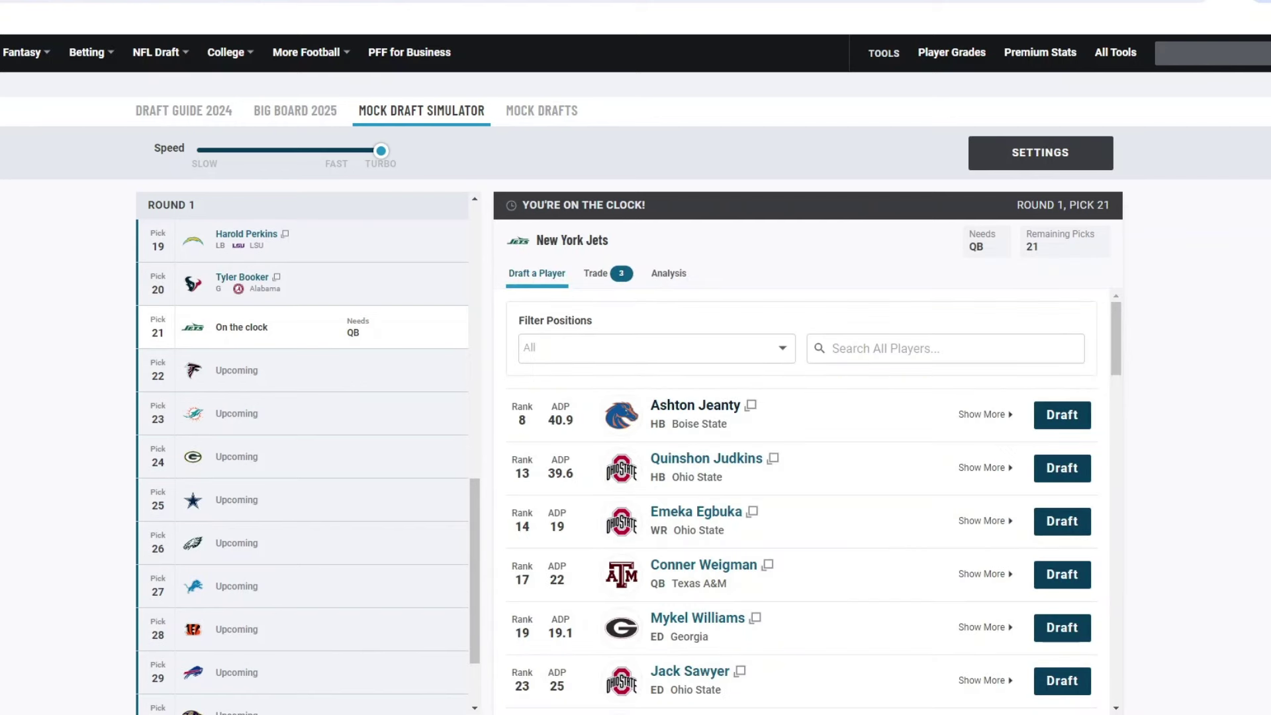
# Check the available QB prospects, switch the filter to WR and draft Emeka Egbuka of Ohio State for the New York Jets with pick 21
pyautogui.click(656, 348)
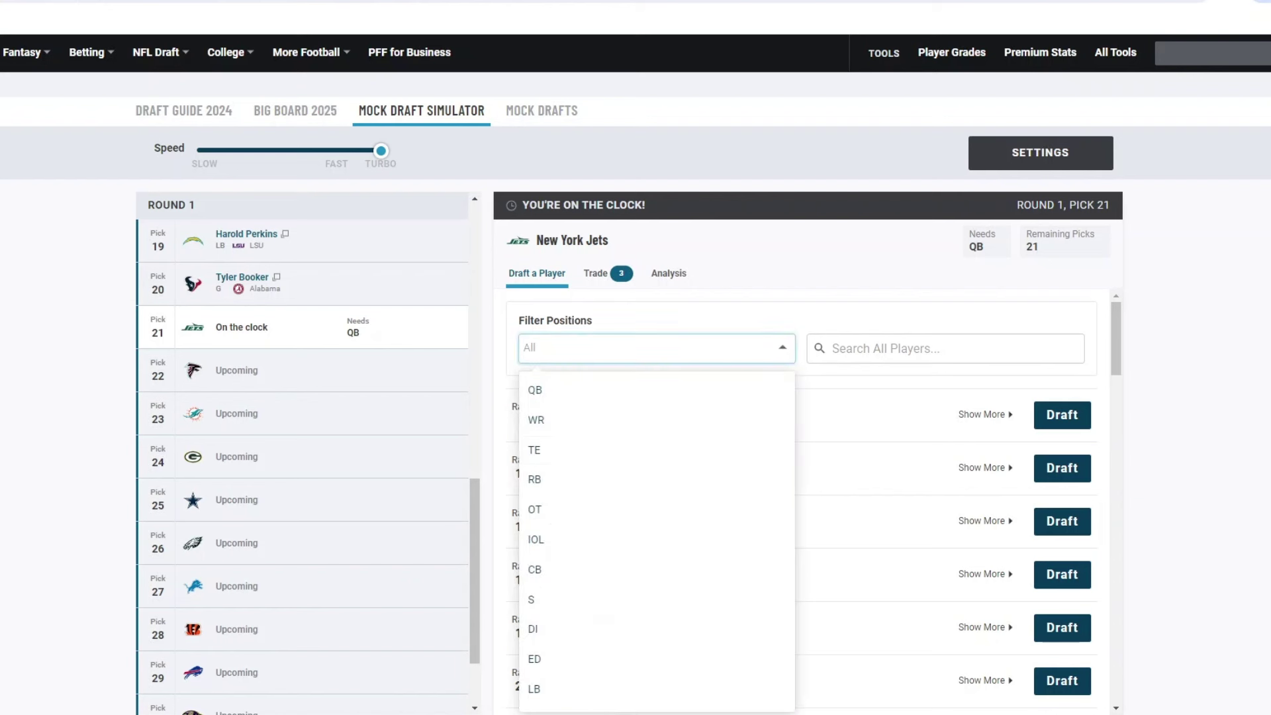
pyautogui.click(536, 390)
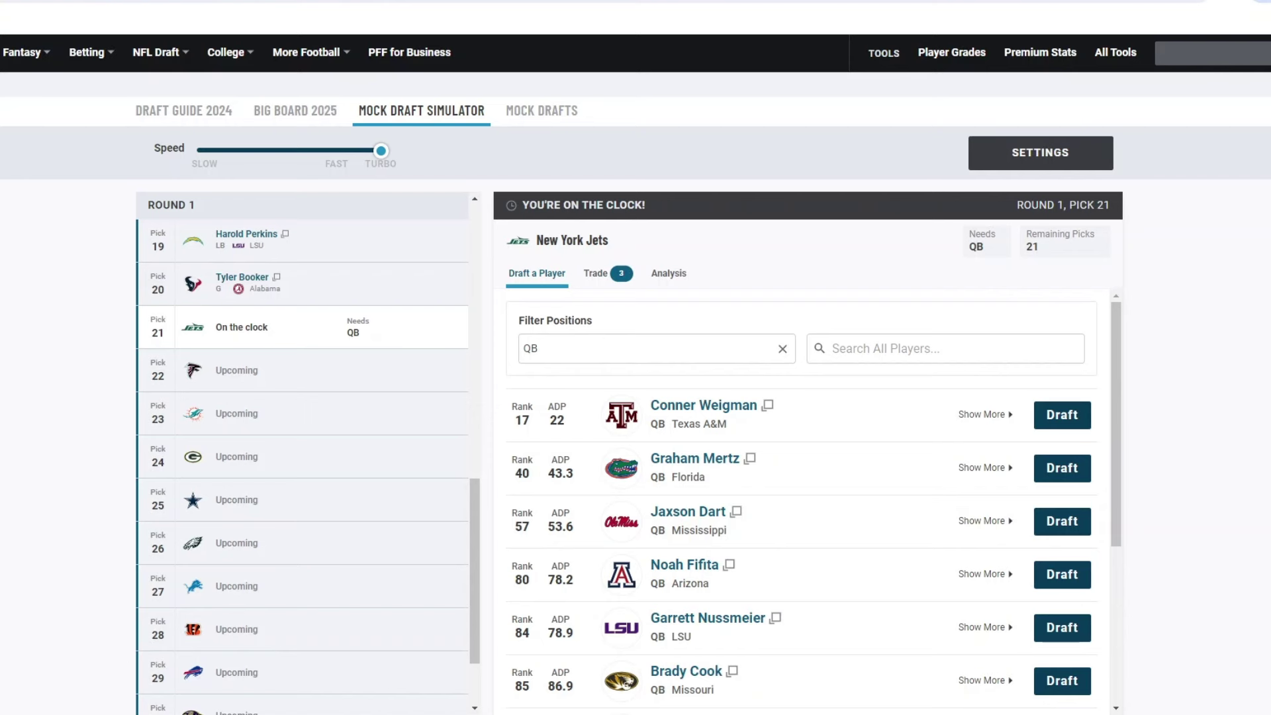
pyautogui.click(782, 349)
pyautogui.click(656, 348)
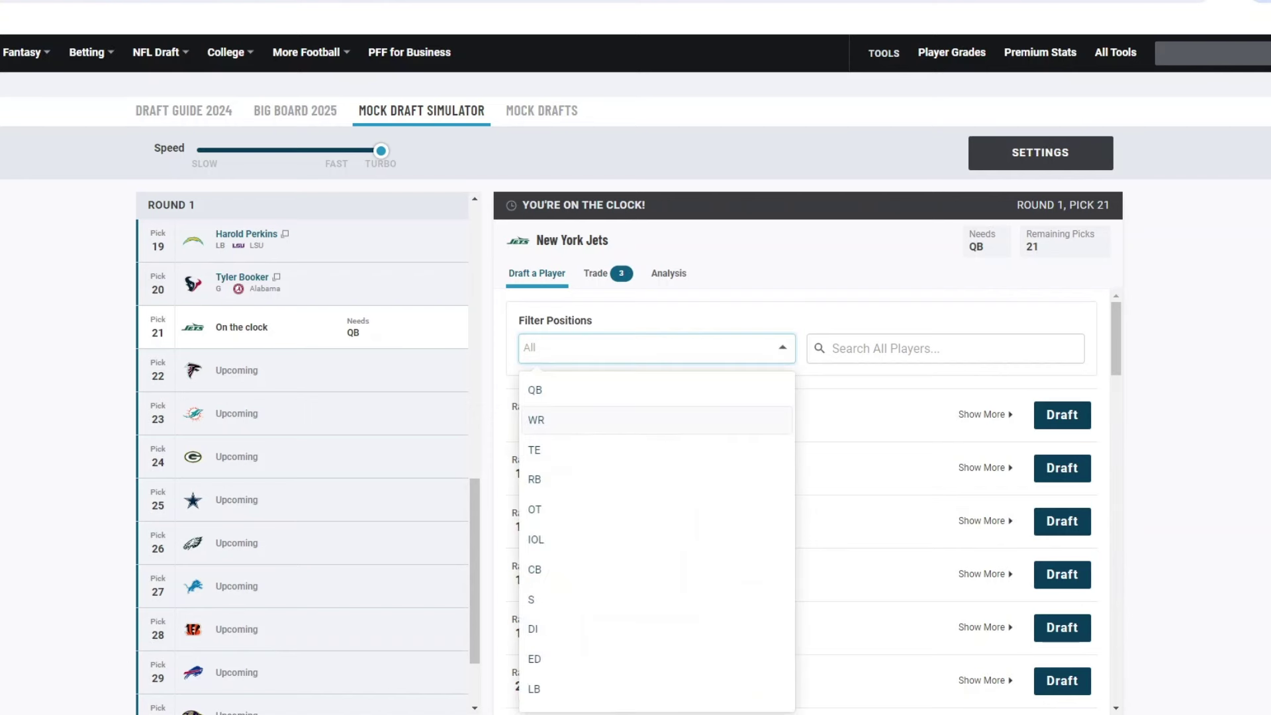
pyautogui.click(536, 419)
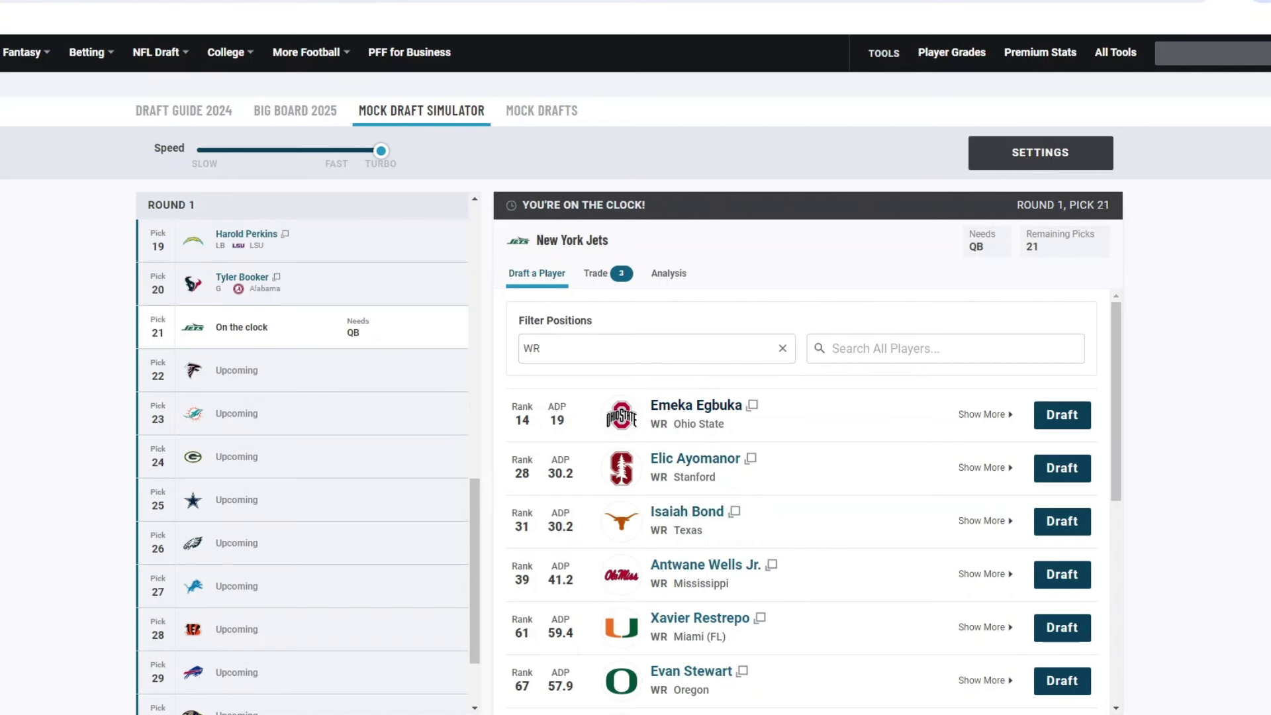
pyautogui.click(1061, 416)
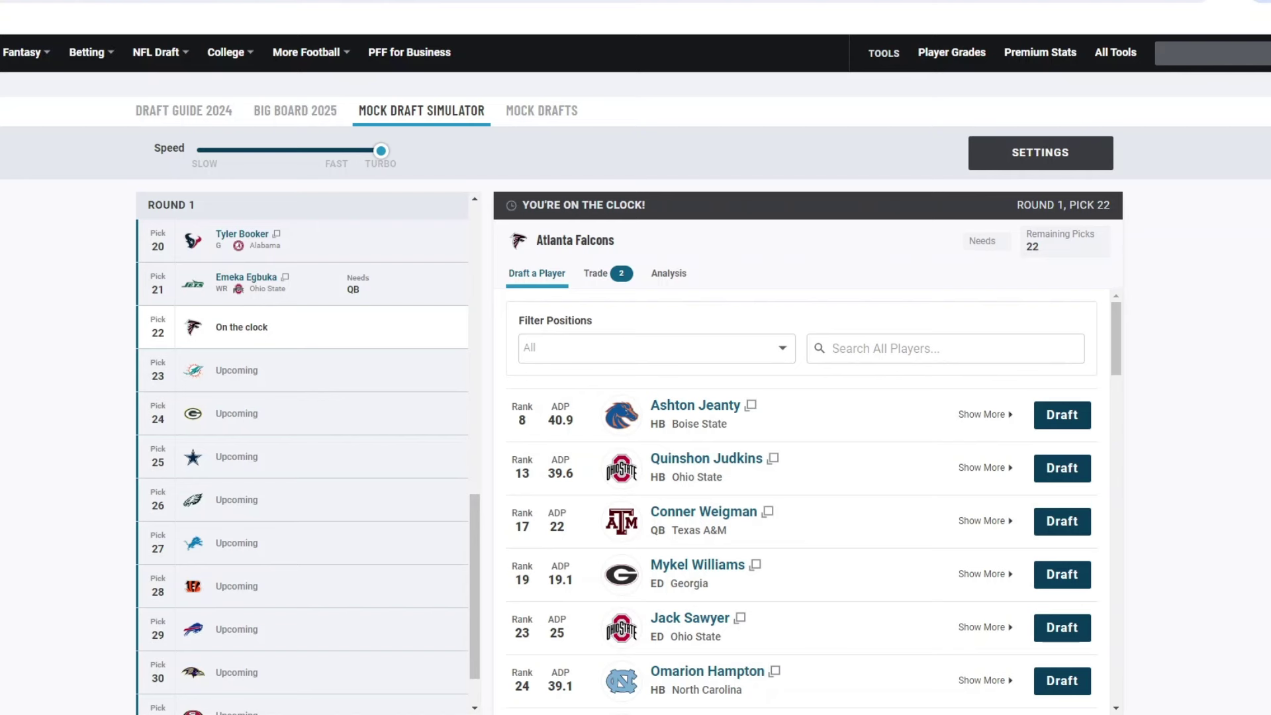
# Filter the available players to ED and draft Mykel Williams of Georgia for the Atlanta Falcons with pick 22
pyautogui.click(656, 348)
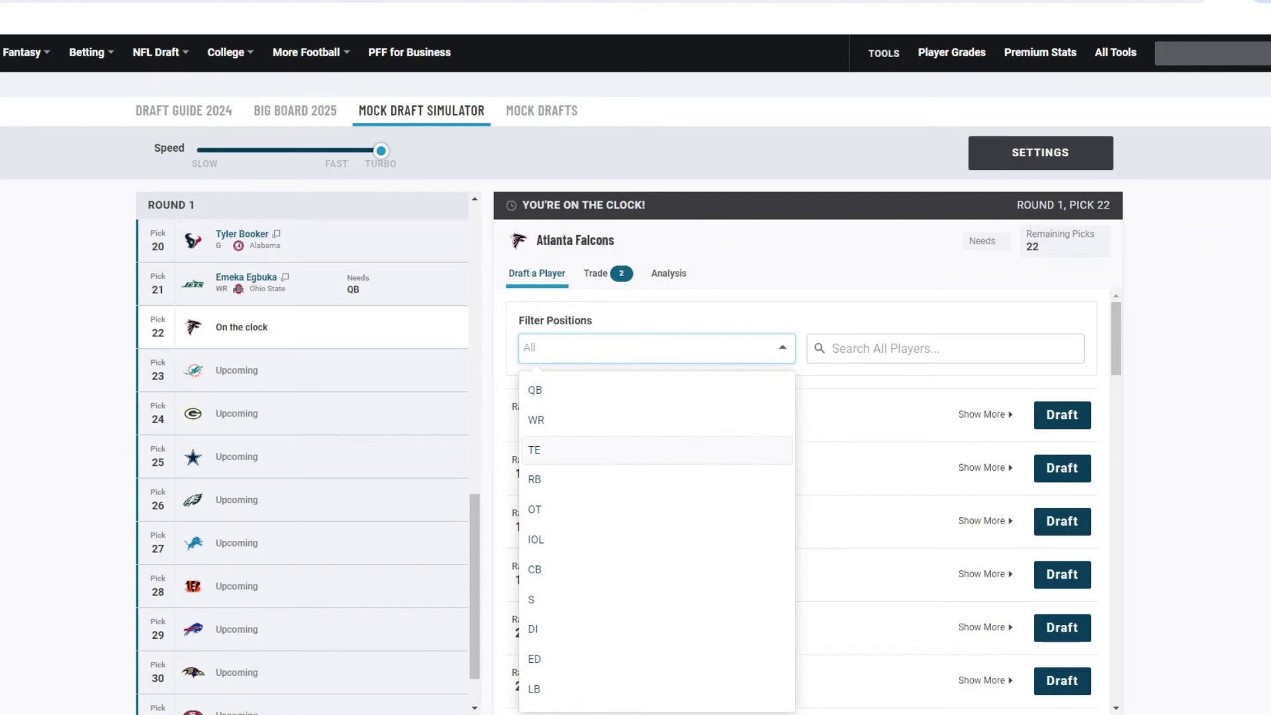
pyautogui.click(536, 658)
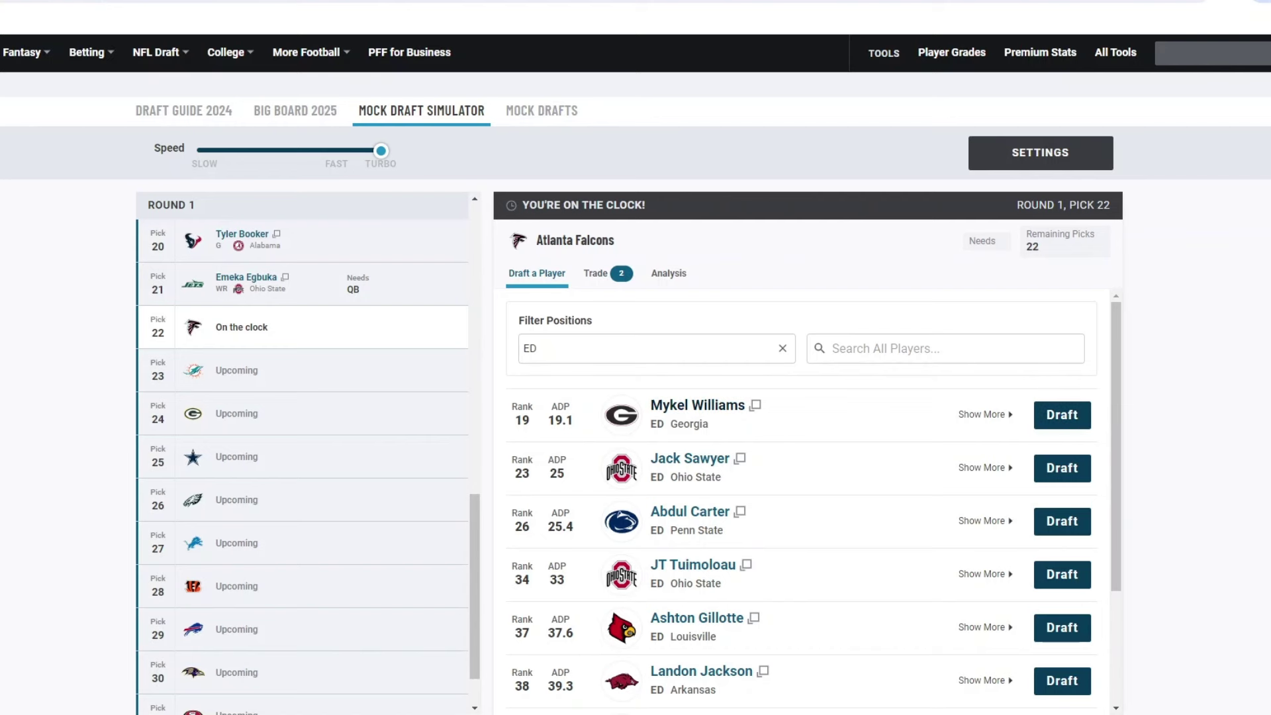
pyautogui.click(1062, 415)
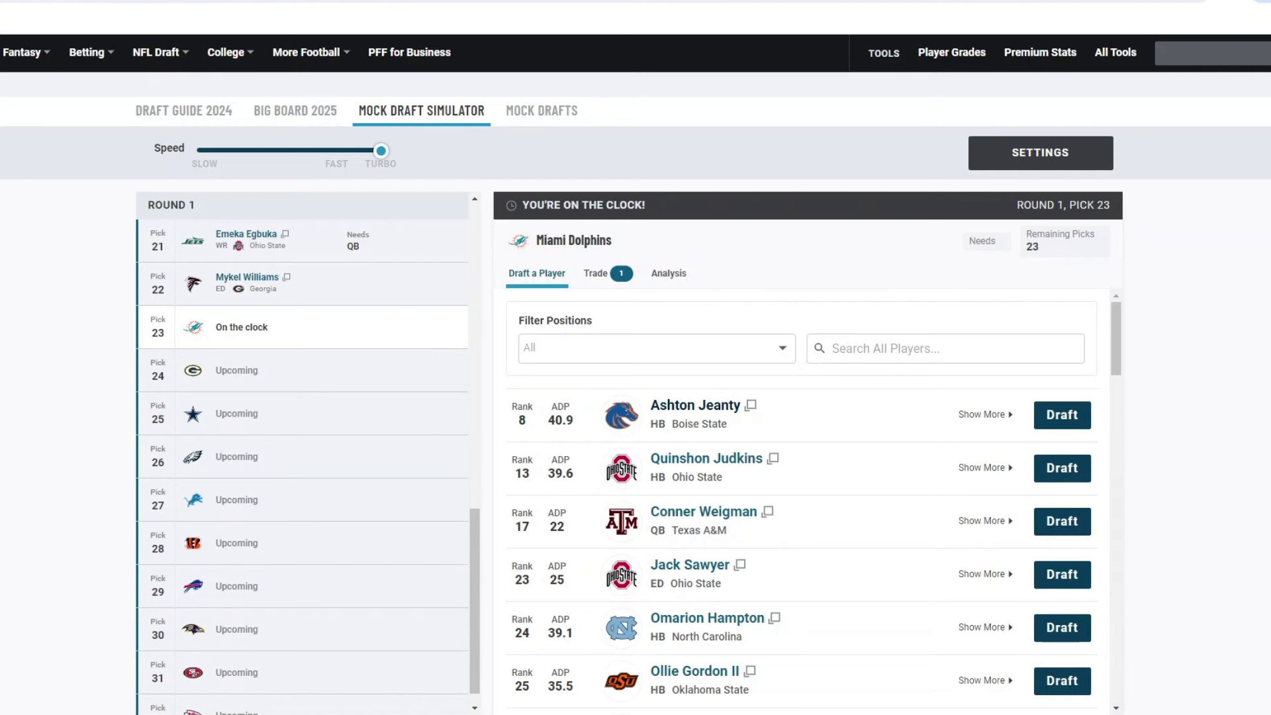
# Filter the available players to OT and draft Jonah Savaiinaea of Arizona for the Miami Dolphins with pick 23
pyautogui.click(655, 348)
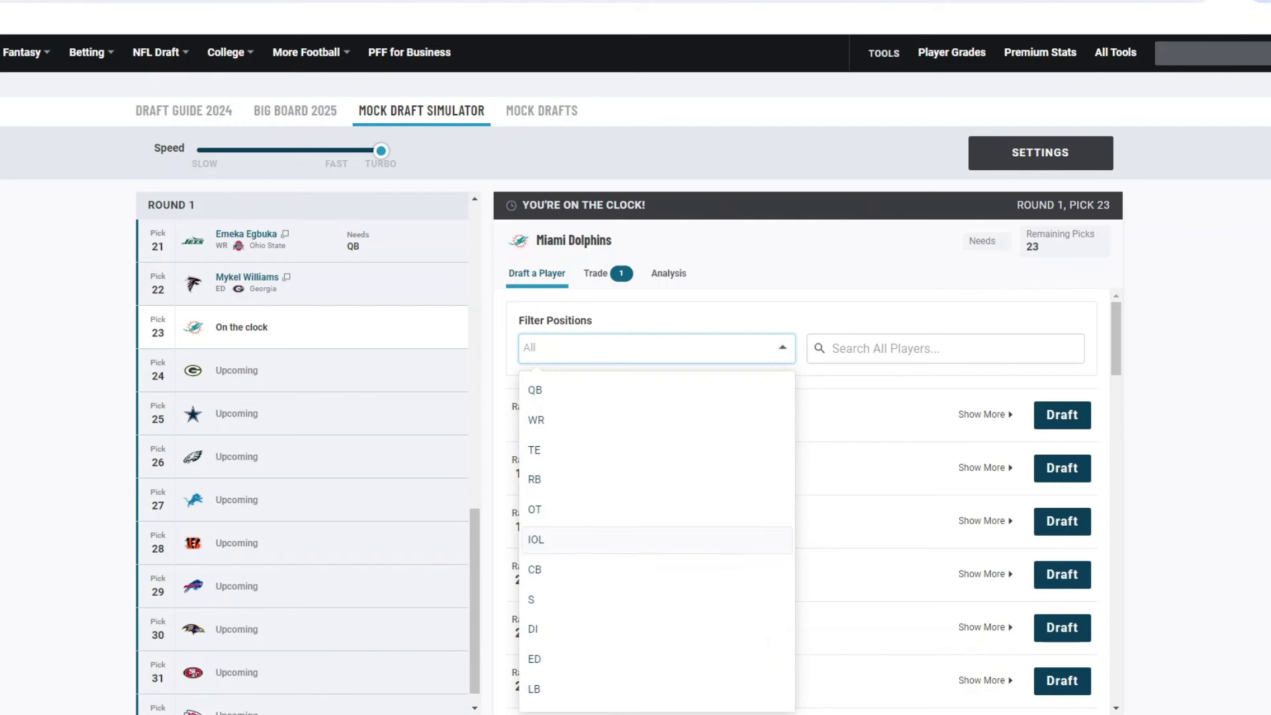
pyautogui.click(656, 510)
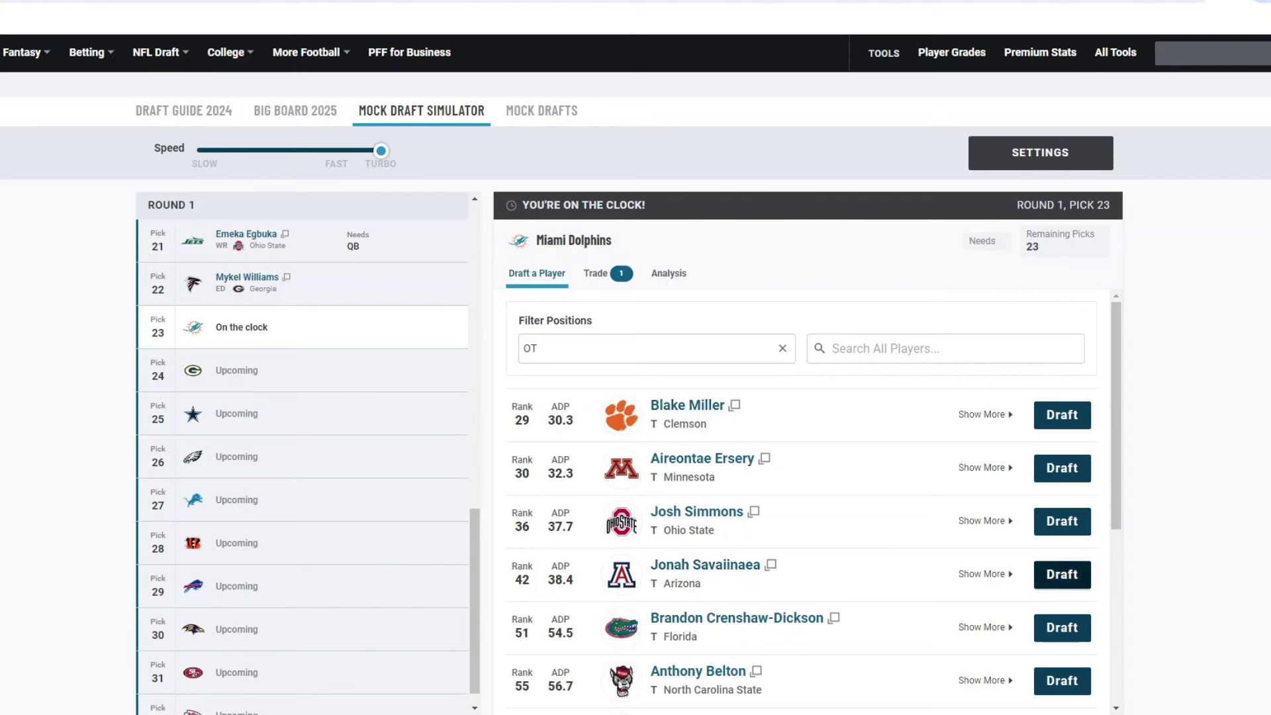
pyautogui.click(1062, 574)
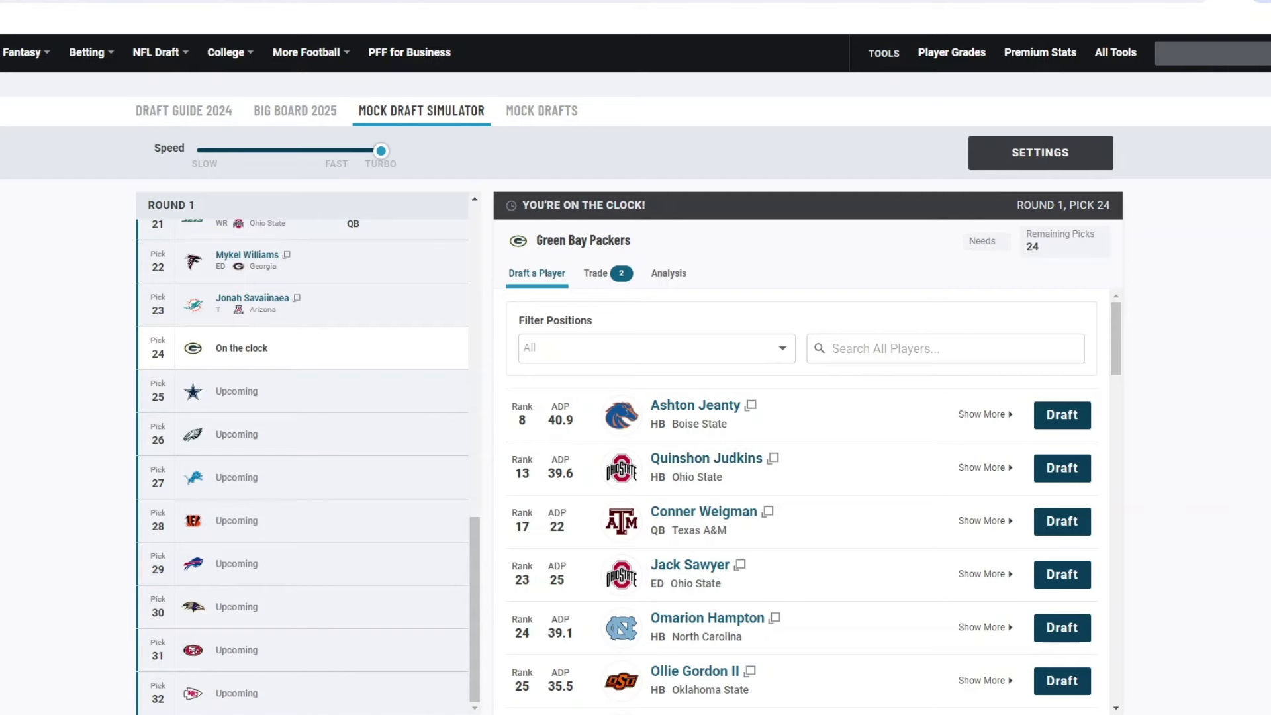
# Check the available IOL prospects, switch the filter to OT and draft Josh Simmons of Ohio State for the Green Bay Packers with pick 24
pyautogui.scroll(-1, 635, 357)
pyautogui.scroll(1, 801, 464)
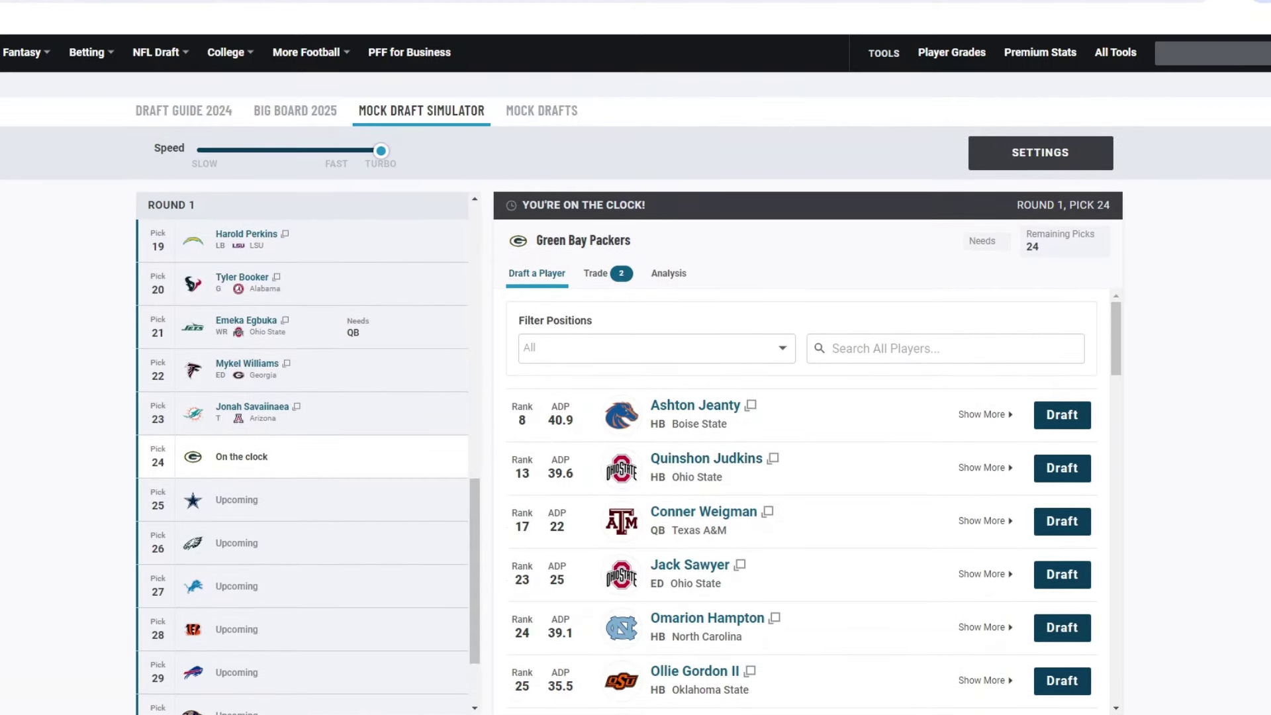
pyautogui.scroll(-1, 802, 496)
pyautogui.scroll(1, 801, 496)
pyautogui.click(656, 348)
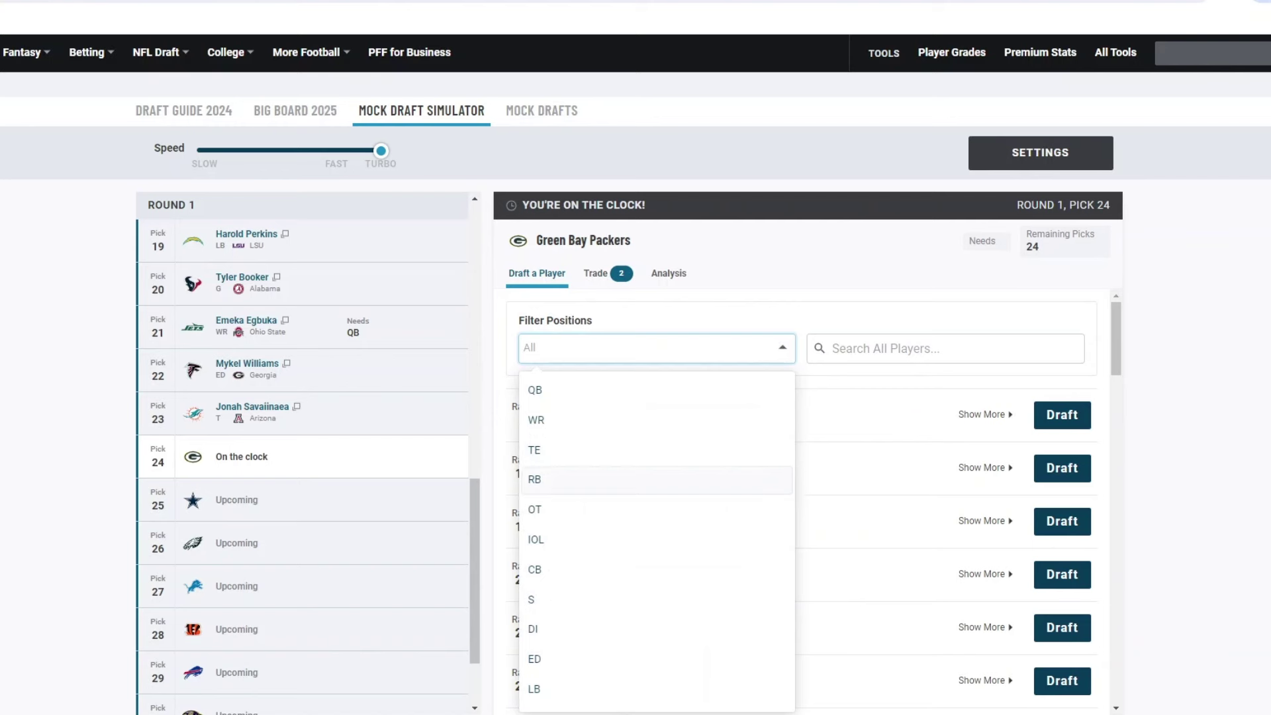
pyautogui.click(655, 544)
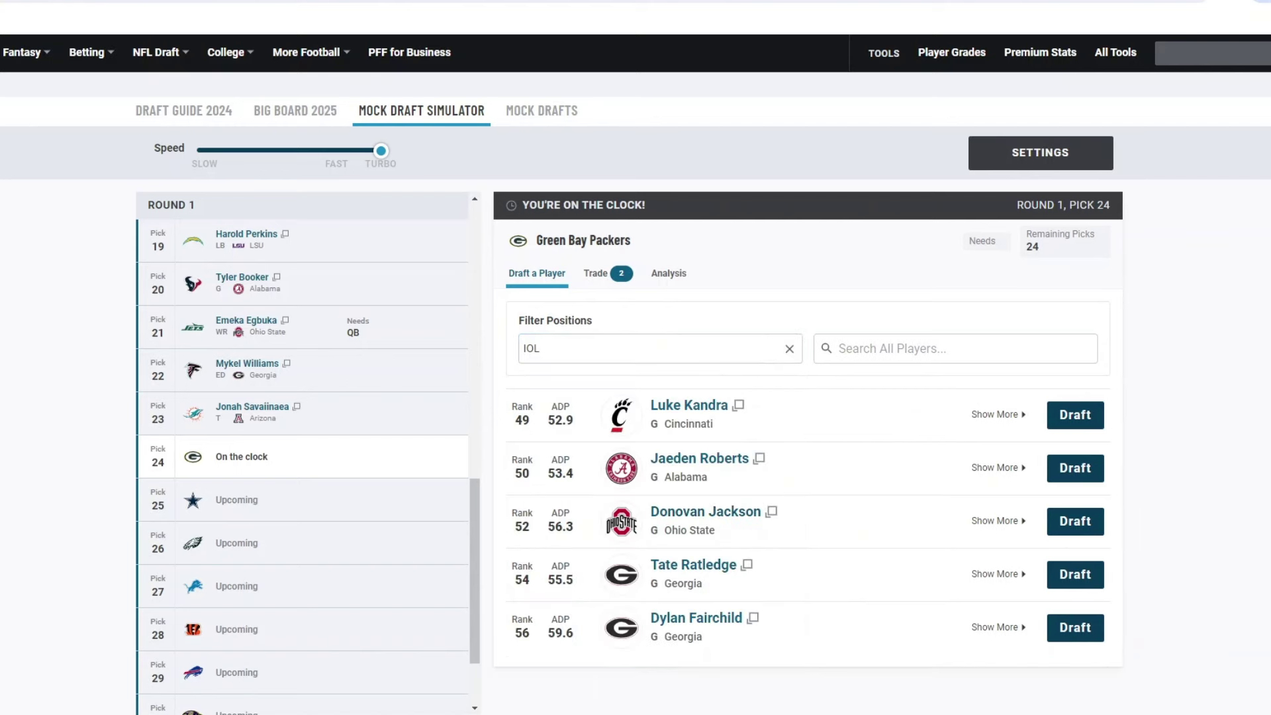
pyautogui.click(657, 349)
pyautogui.click(539, 507)
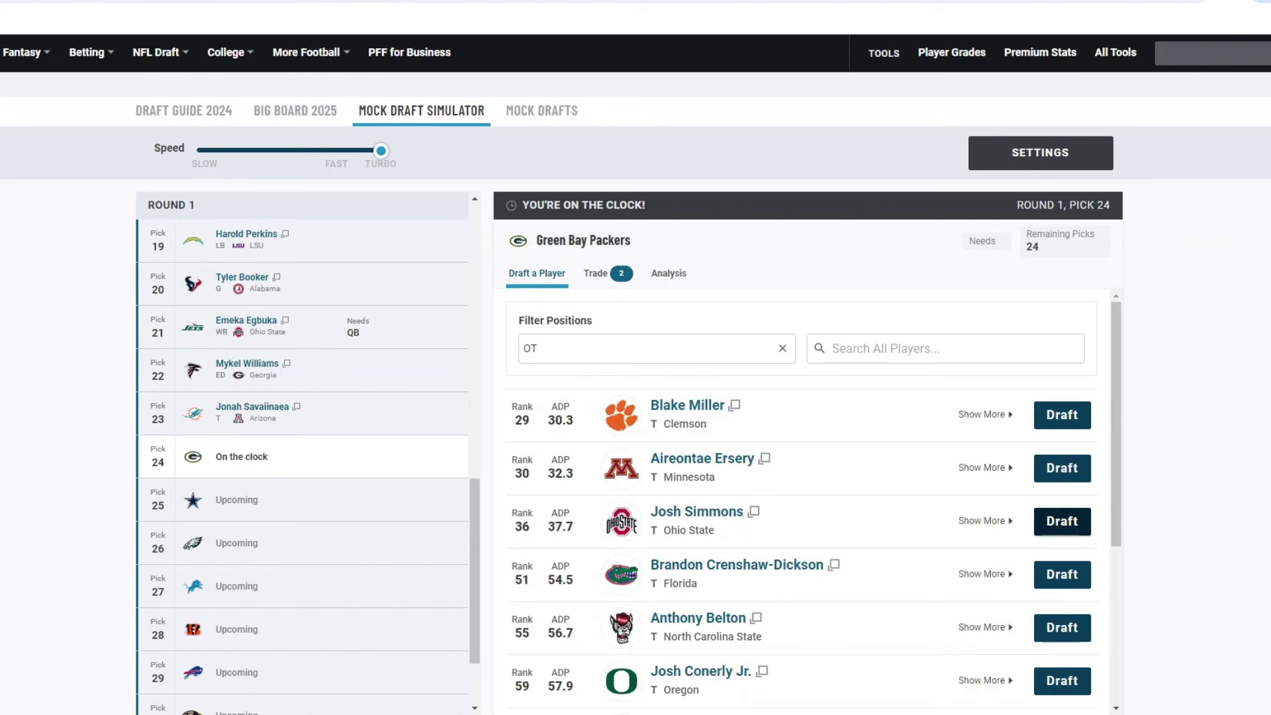
pyautogui.click(1061, 521)
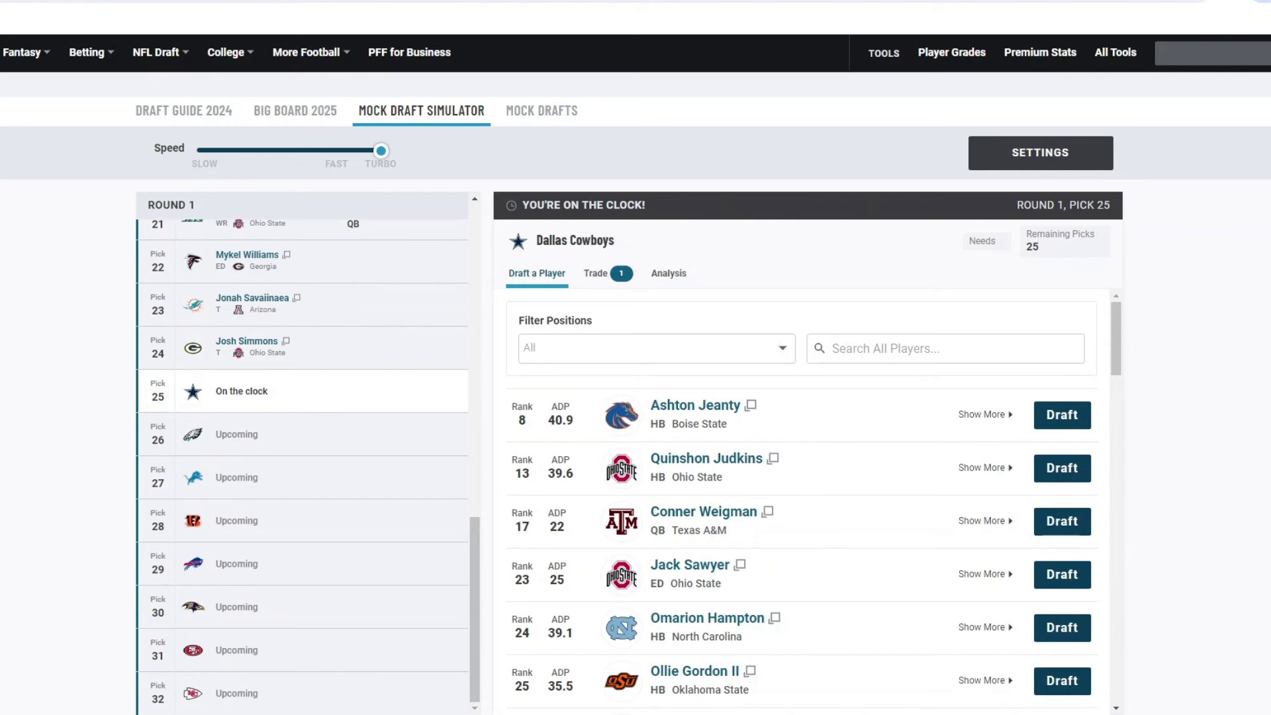
# Filter the available players to RB and draft Quinshon Judkins of Ohio State for the Dallas Cowboys with pick 25
pyautogui.click(655, 347)
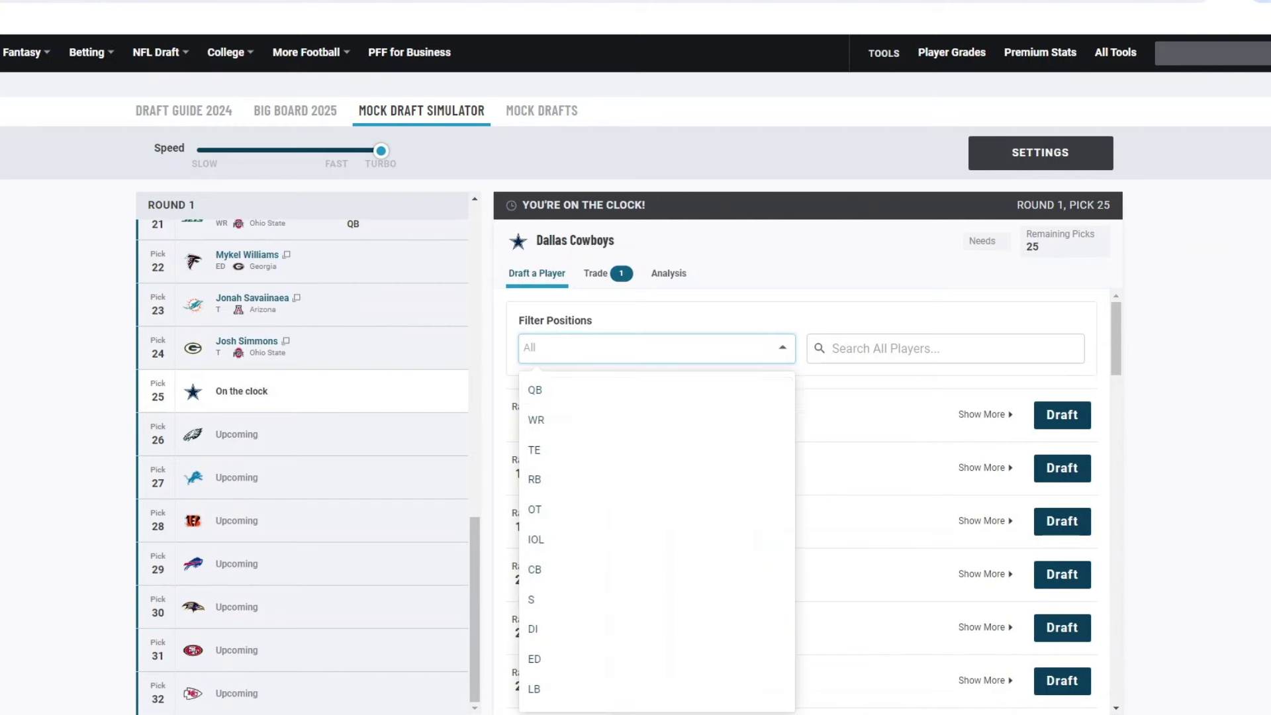
pyautogui.click(535, 479)
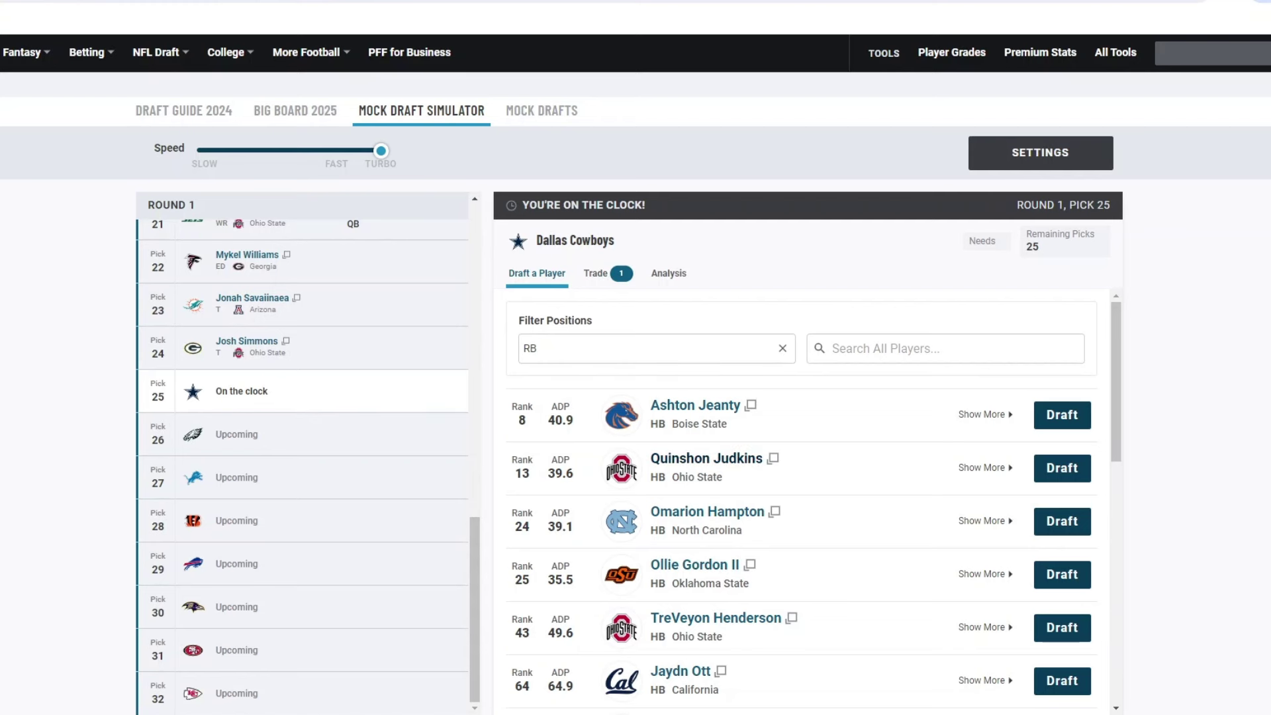
pyautogui.click(1061, 468)
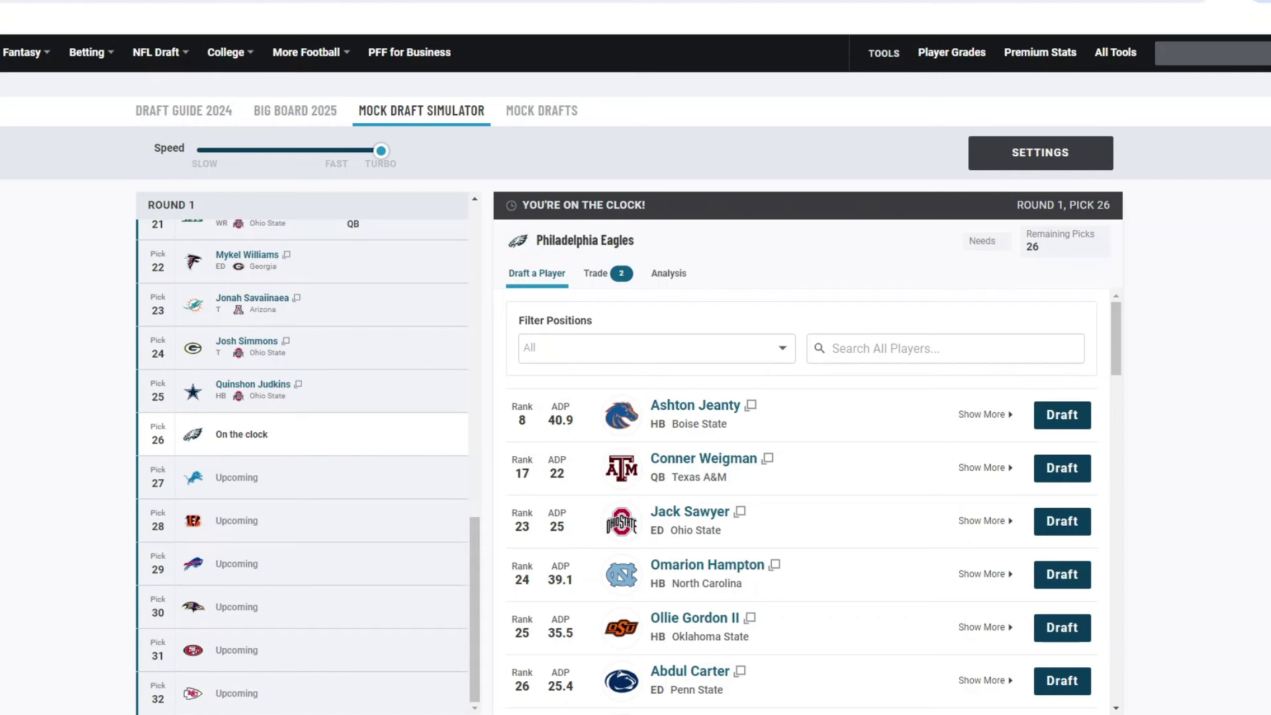
# Filter the available players to ED and draft Abdul Carter of Penn State for the Philadelphia Eagles with pick 26
pyautogui.click(655, 348)
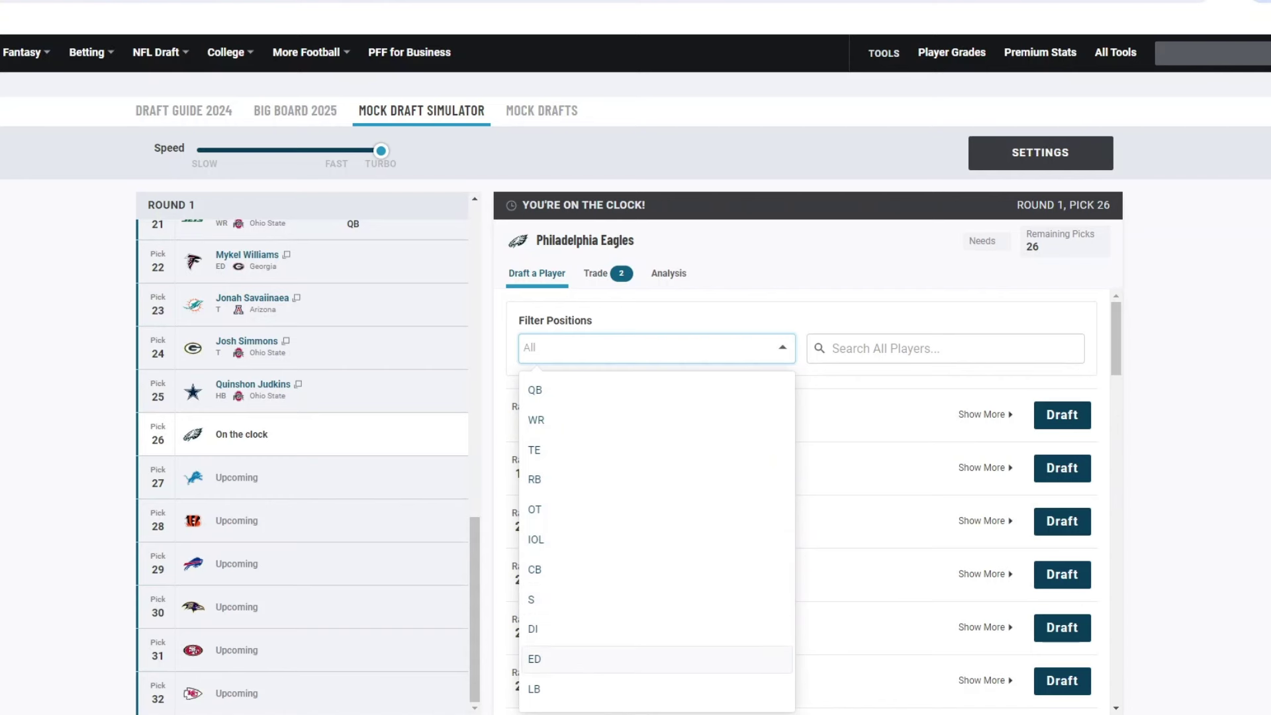
pyautogui.click(535, 658)
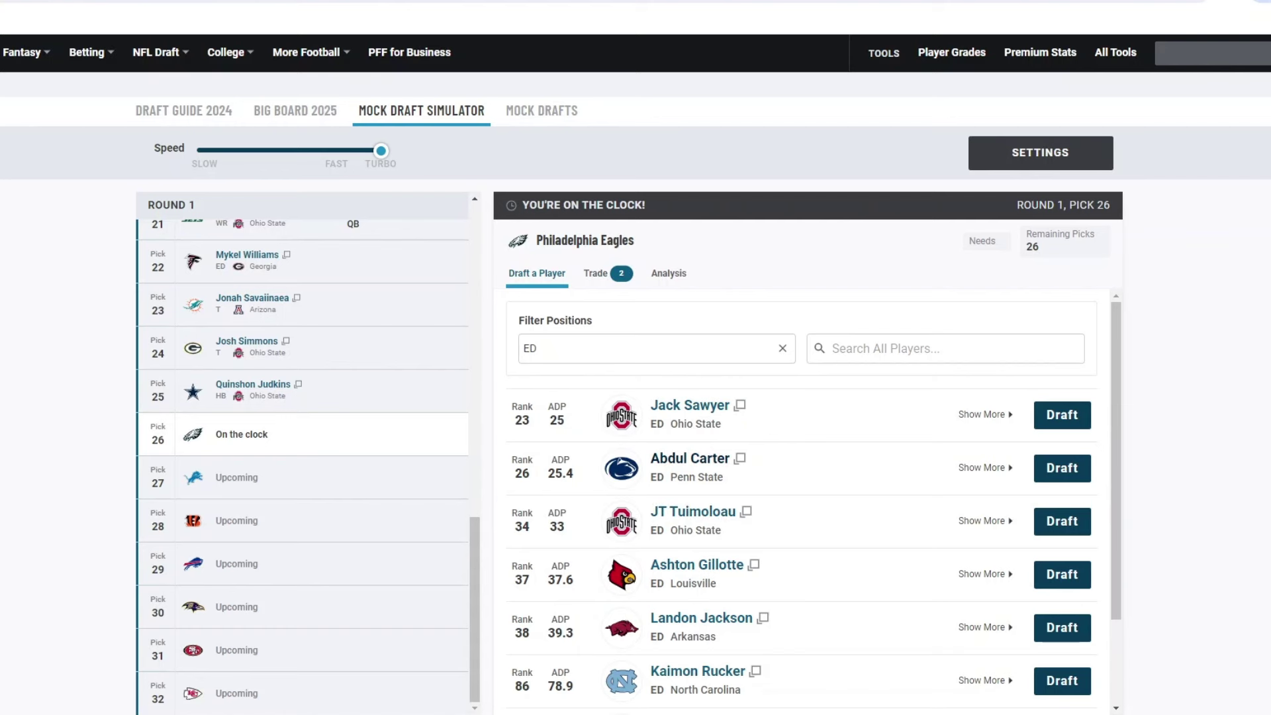
pyautogui.click(1061, 468)
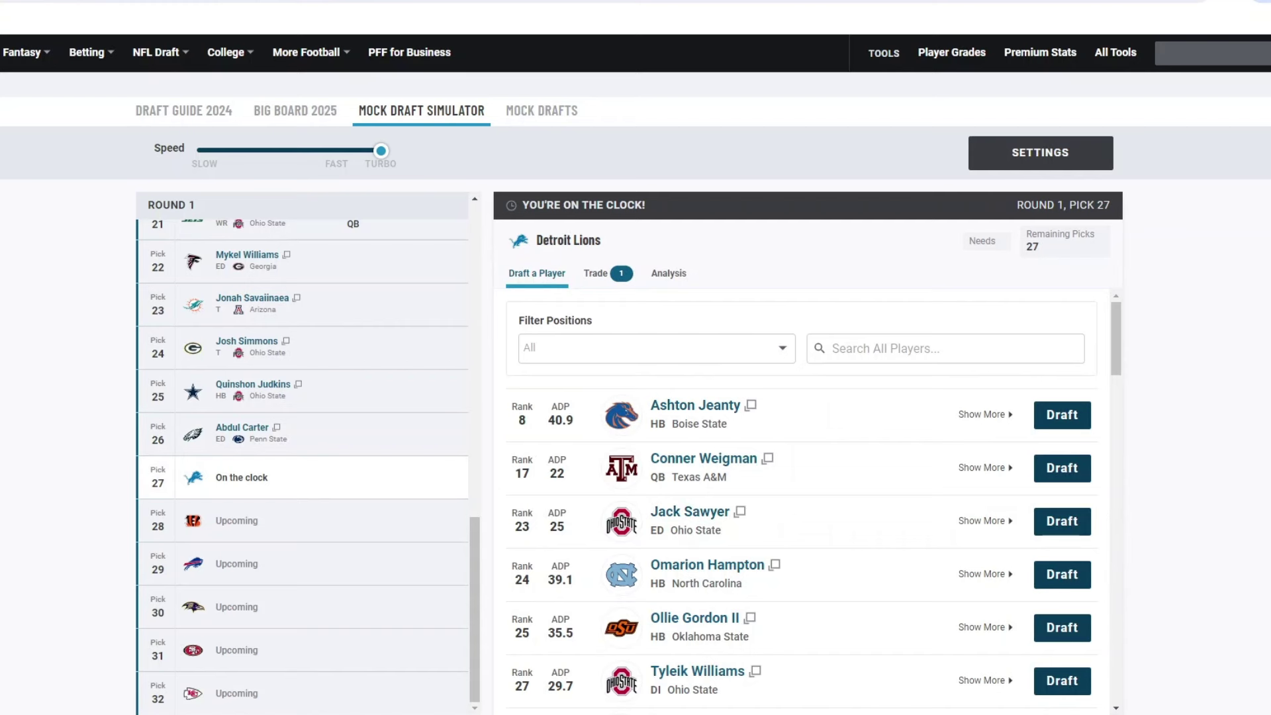
# Filter the available players to IOL and draft Jaeden Roberts of Alabama for the Detroit Lions with pick 27
pyautogui.click(656, 349)
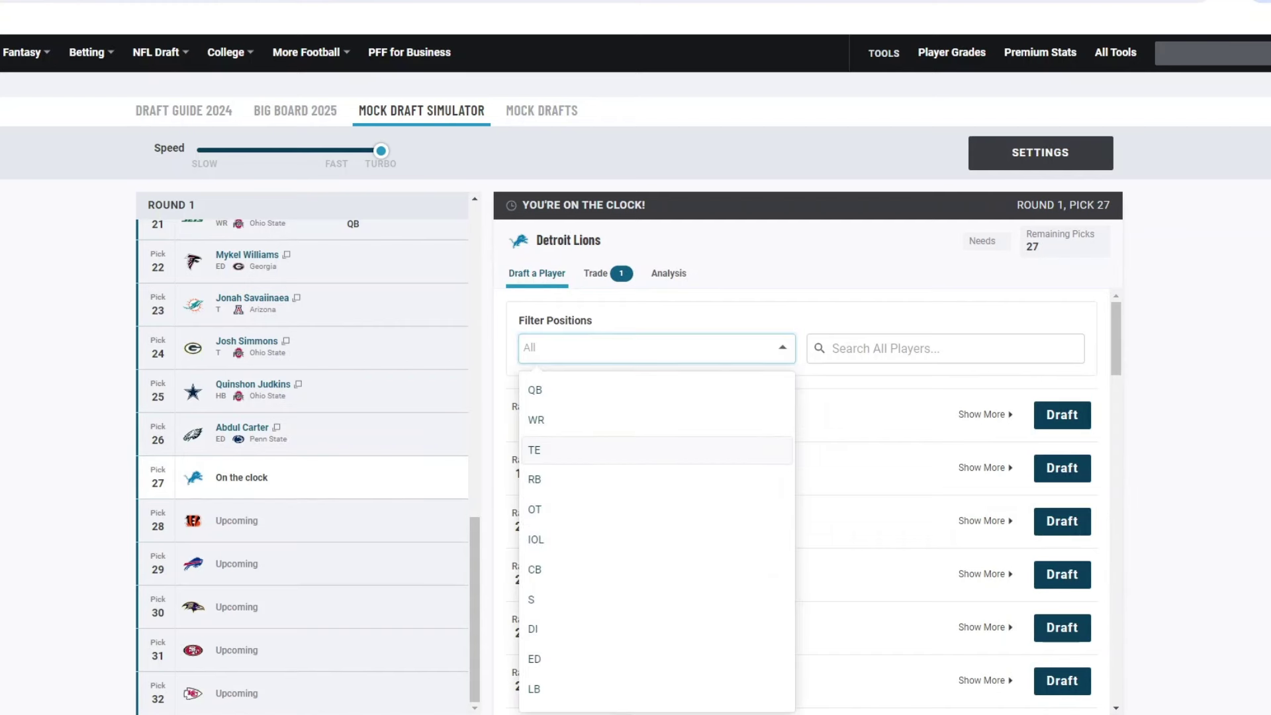
pyautogui.click(537, 539)
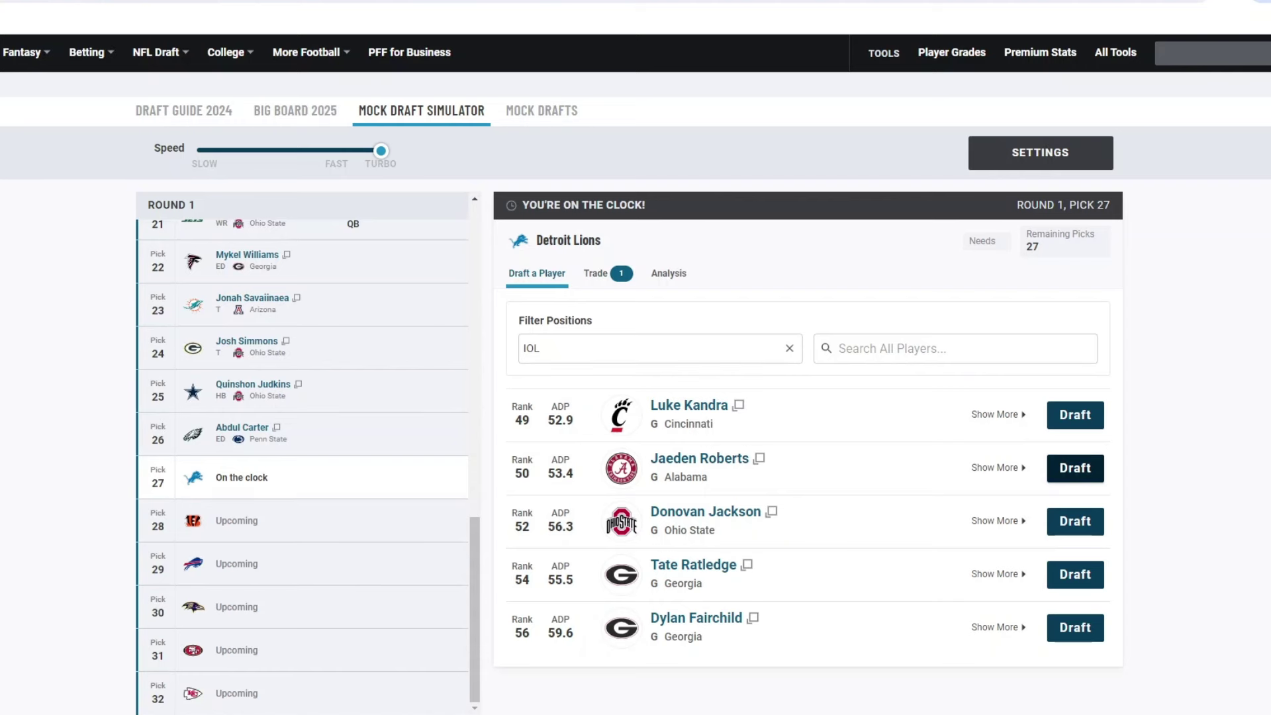
pyautogui.click(1076, 467)
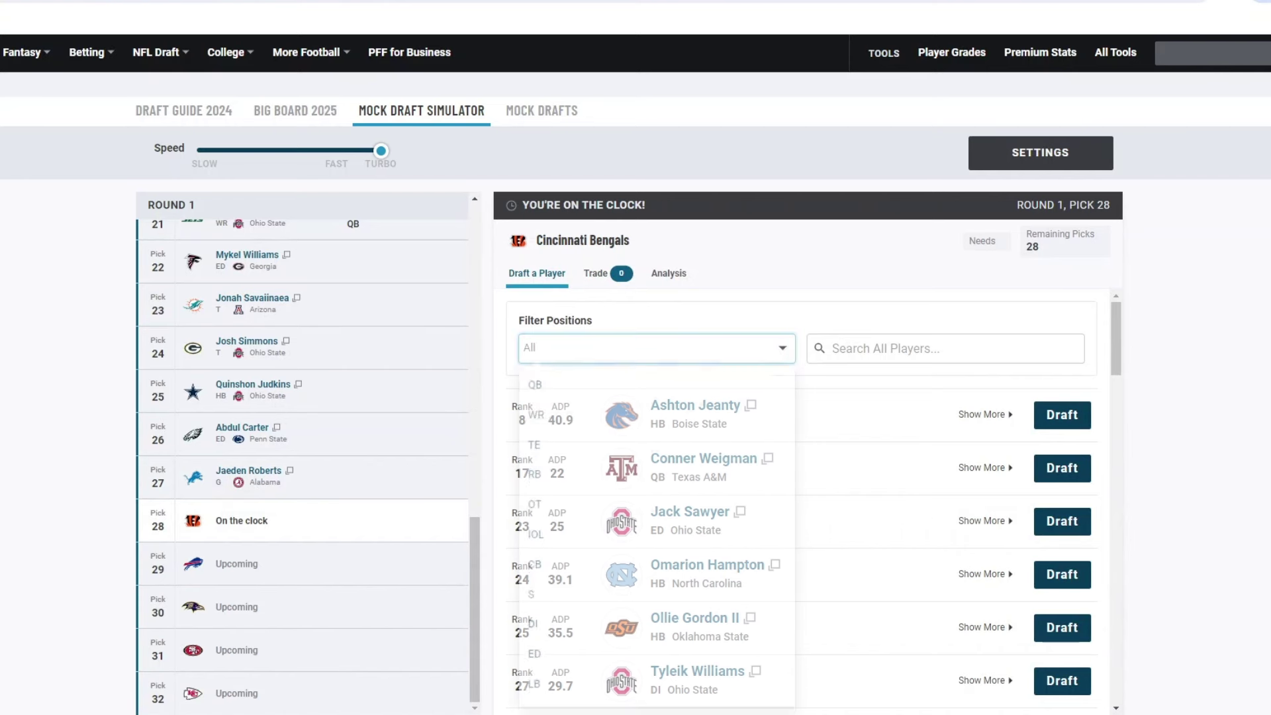
# Filter the available players to CB and draft Tacario Davis of Arizona for the Cincinnati Bengals with pick 28
pyautogui.click(655, 349)
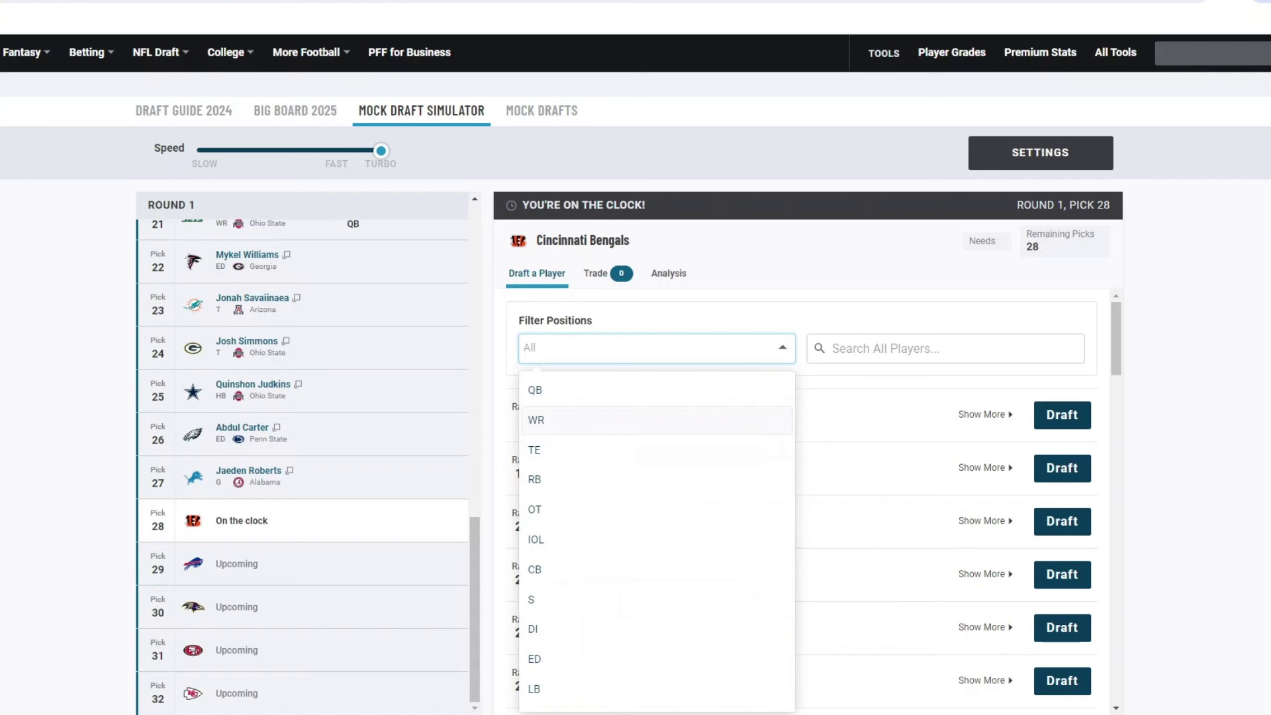
pyautogui.click(535, 570)
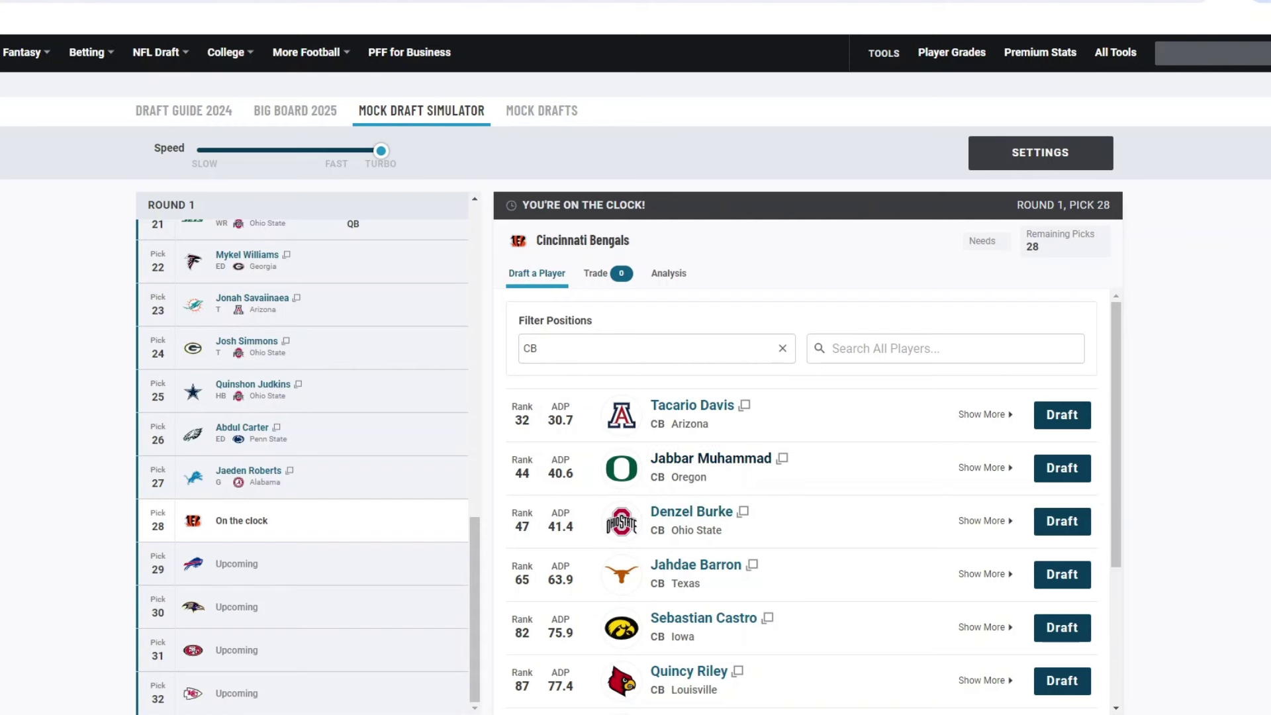
pyautogui.click(1060, 415)
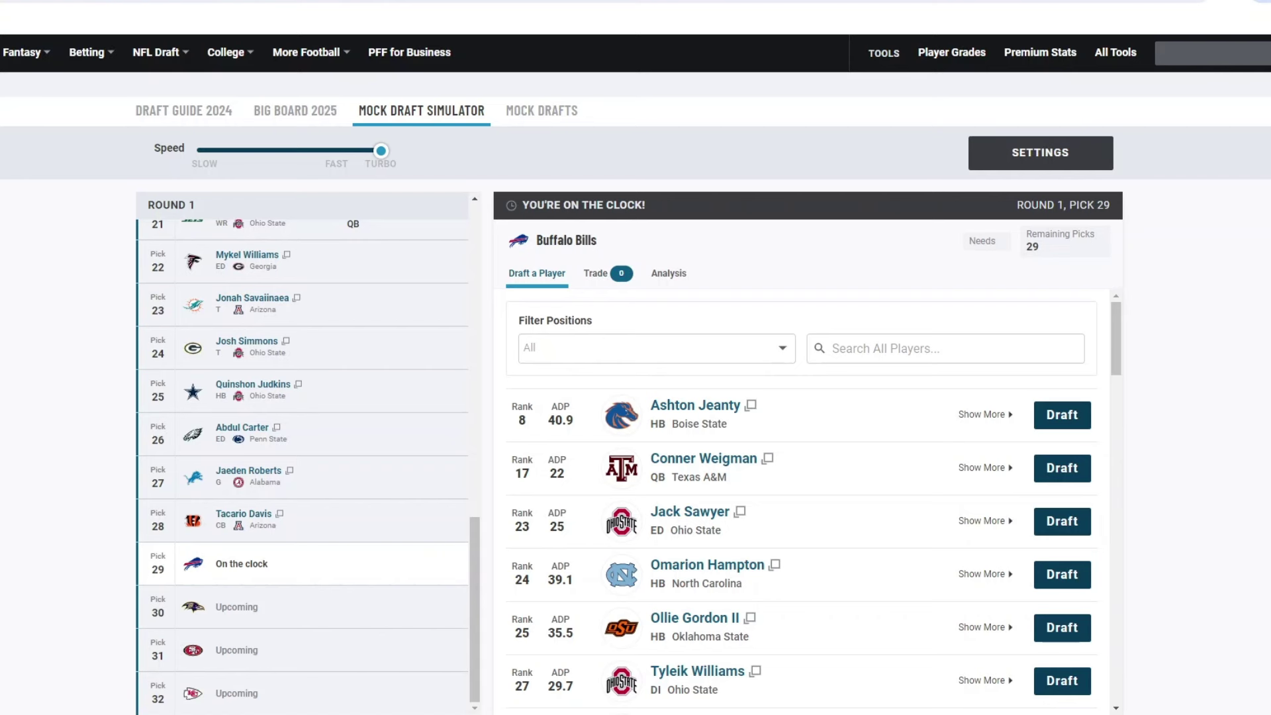
# Filter the available players to CB, look through the prospects and draft Denzel Burke of Ohio State for the Buffalo Bills with pick 29
pyautogui.press('Down')
pyautogui.press('Down')
pyautogui.press('Down')
pyautogui.press('Down')
pyautogui.press('Down')
pyautogui.press('Down')
pyautogui.press('Down')
pyautogui.press('Down')
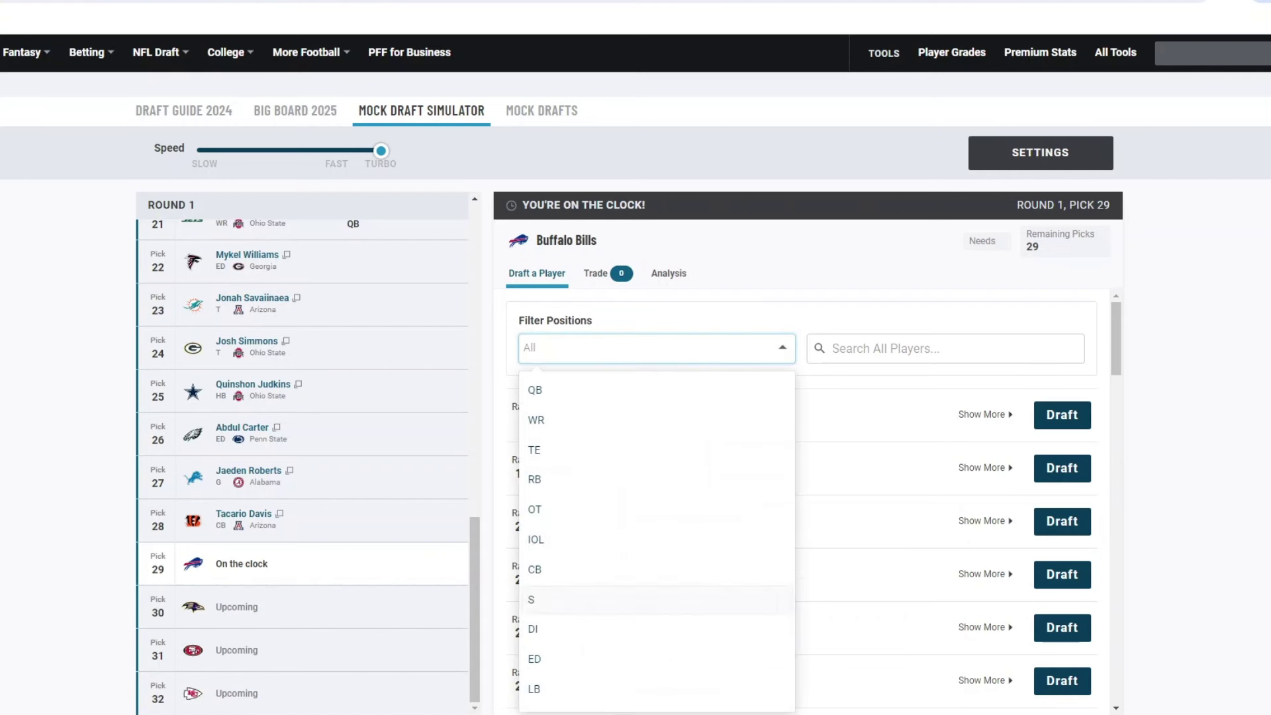
pyautogui.press('Up')
pyautogui.press('Return')
pyautogui.scroll(-2, 805, 504)
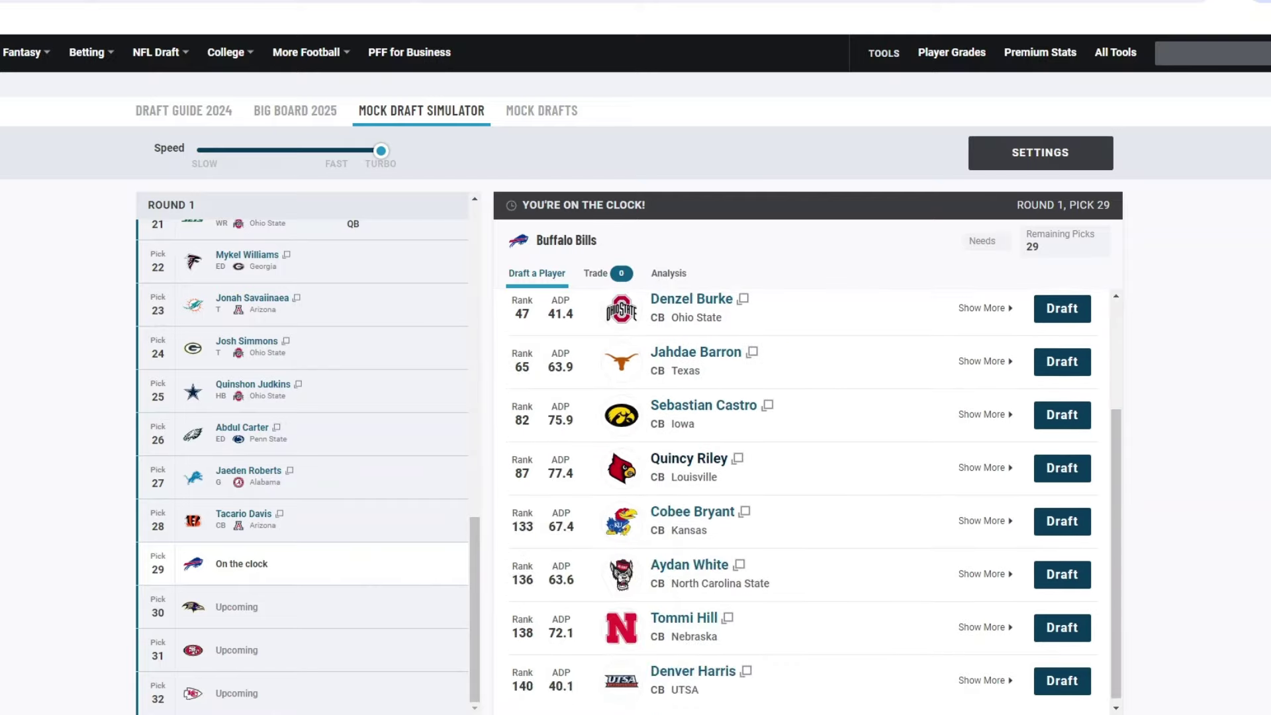
pyautogui.scroll(2, 804, 503)
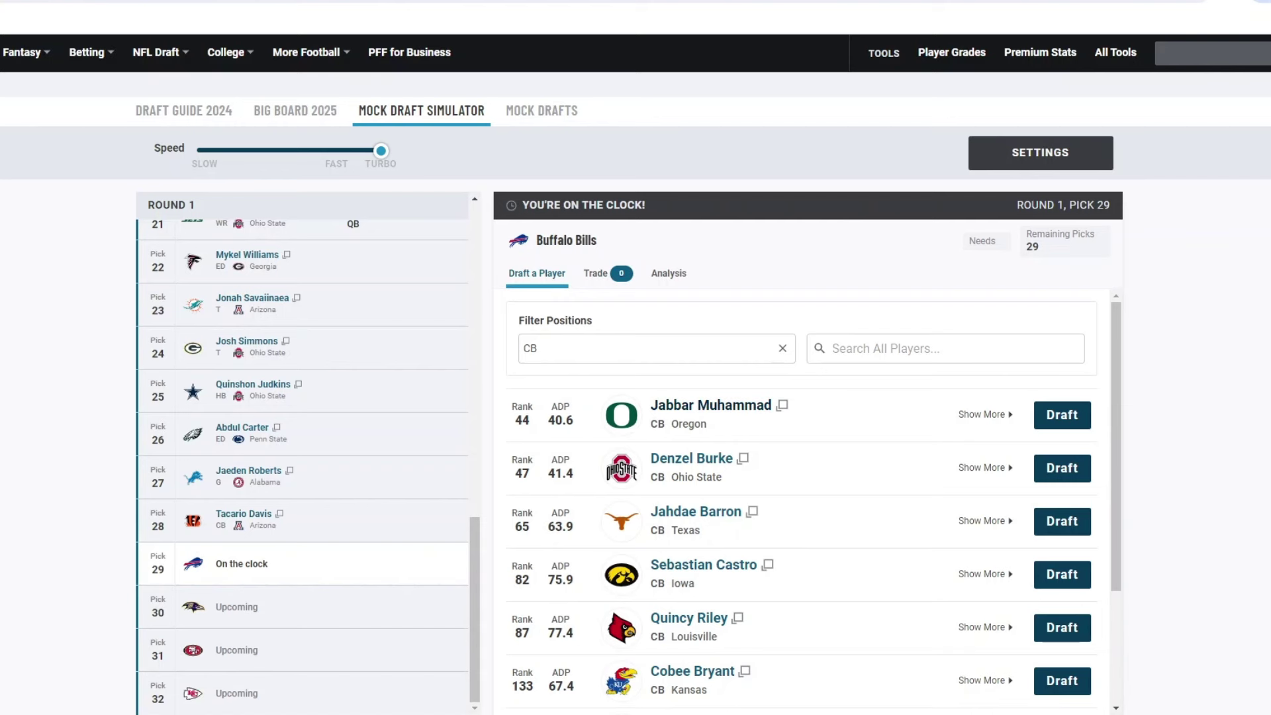
pyautogui.click(1062, 467)
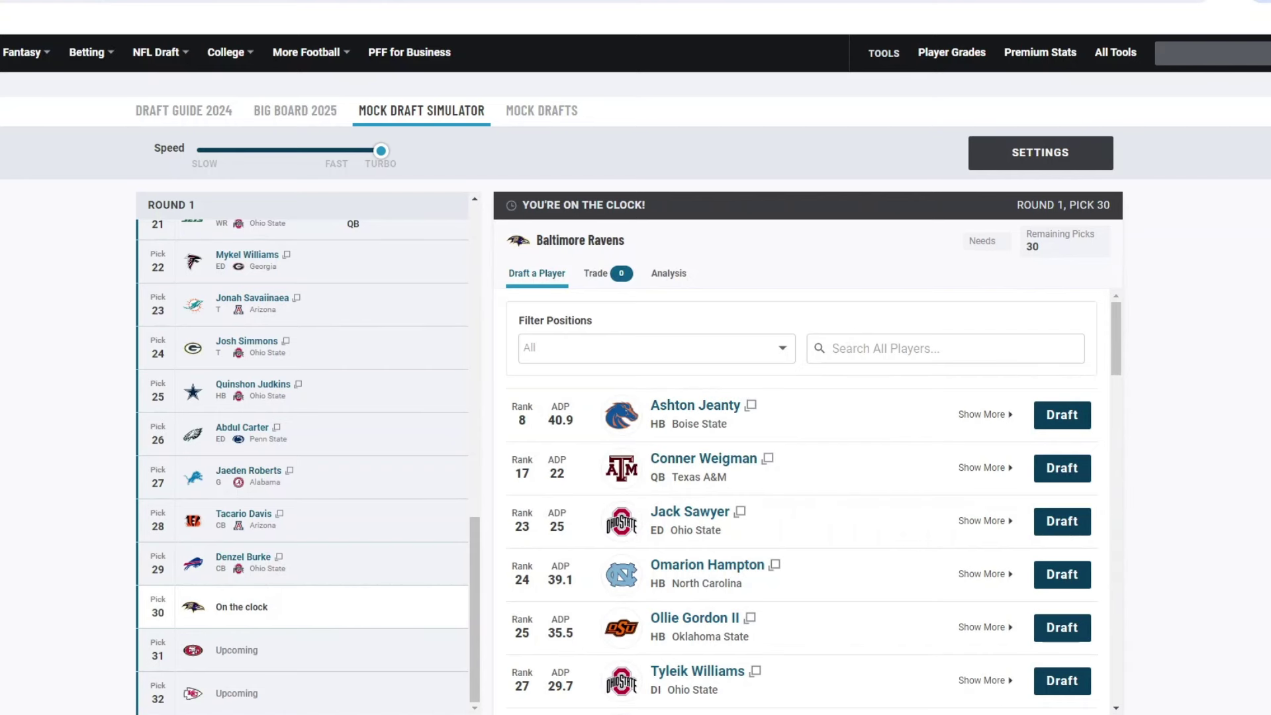
# Draft Ashton Jeanty of Boise State from the unfiltered player list for the Baltimore Ravens with pick 30
pyautogui.click(657, 347)
pyautogui.click(656, 347)
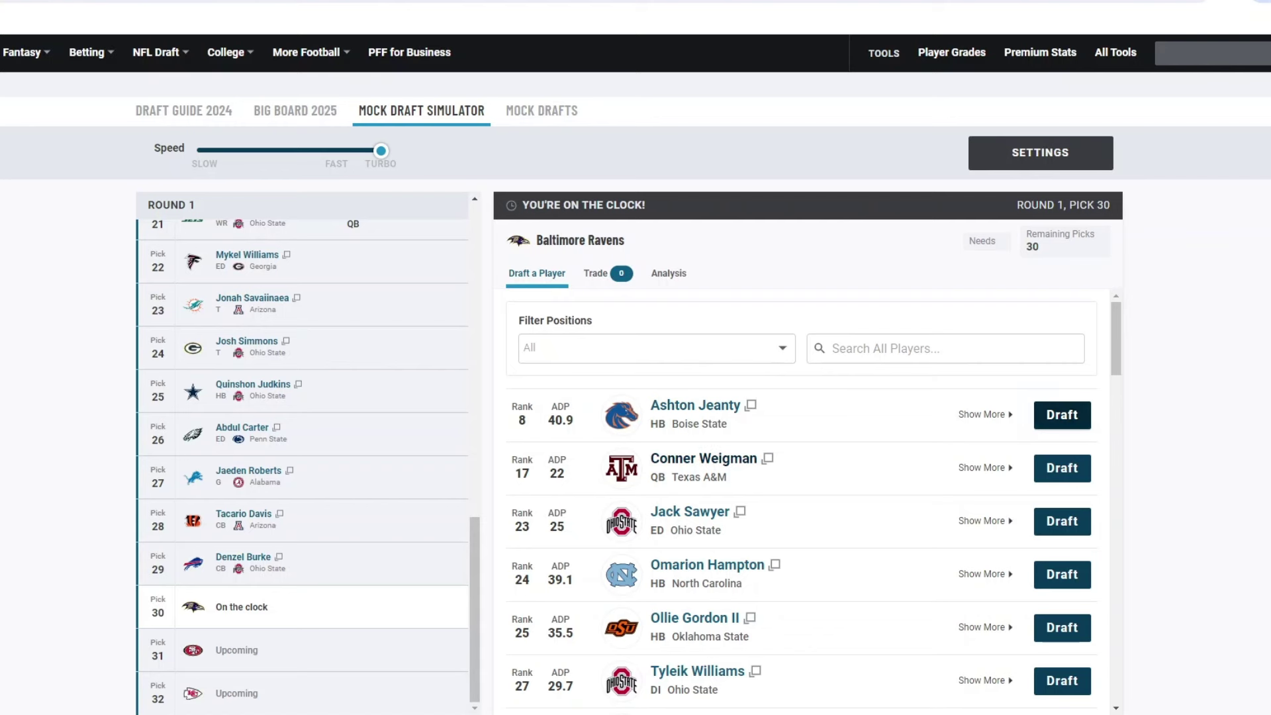
pyautogui.click(1061, 415)
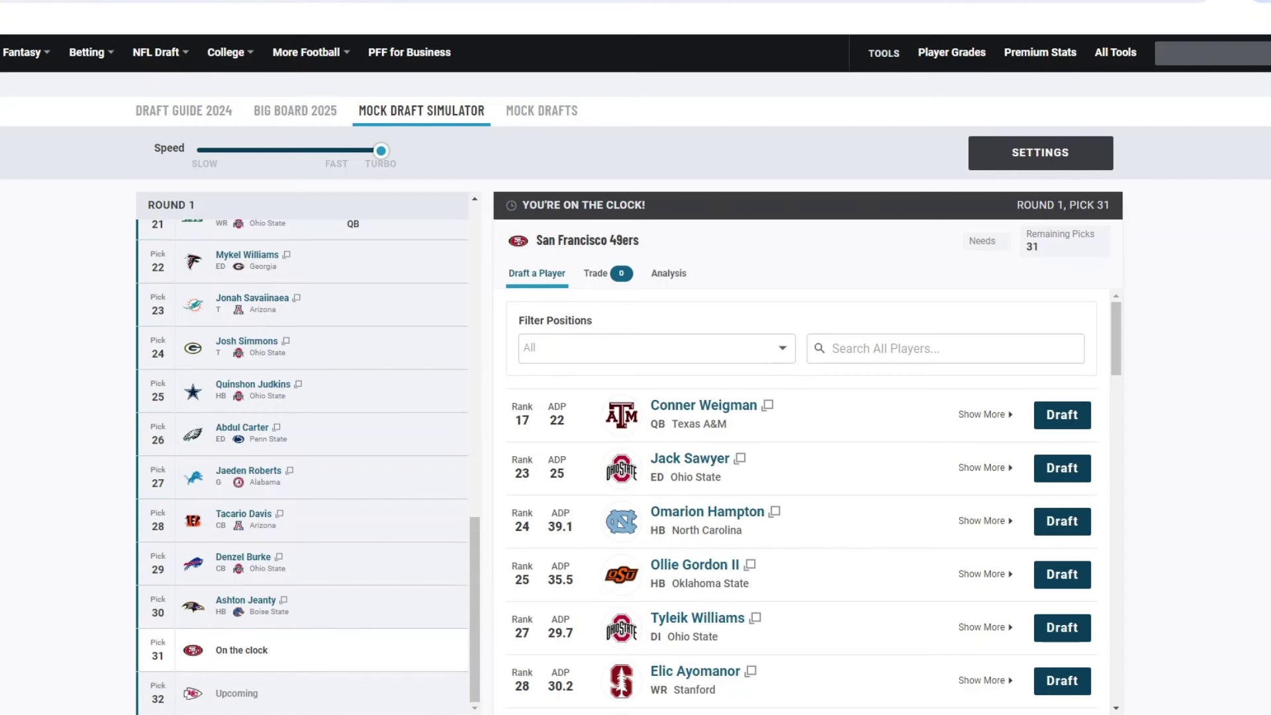
# Filter the available players to CB, draft Jabbar Muhammad of Oregon for the San Francisco 49ers with pick 31 and close his player card
pyautogui.click(649, 349)
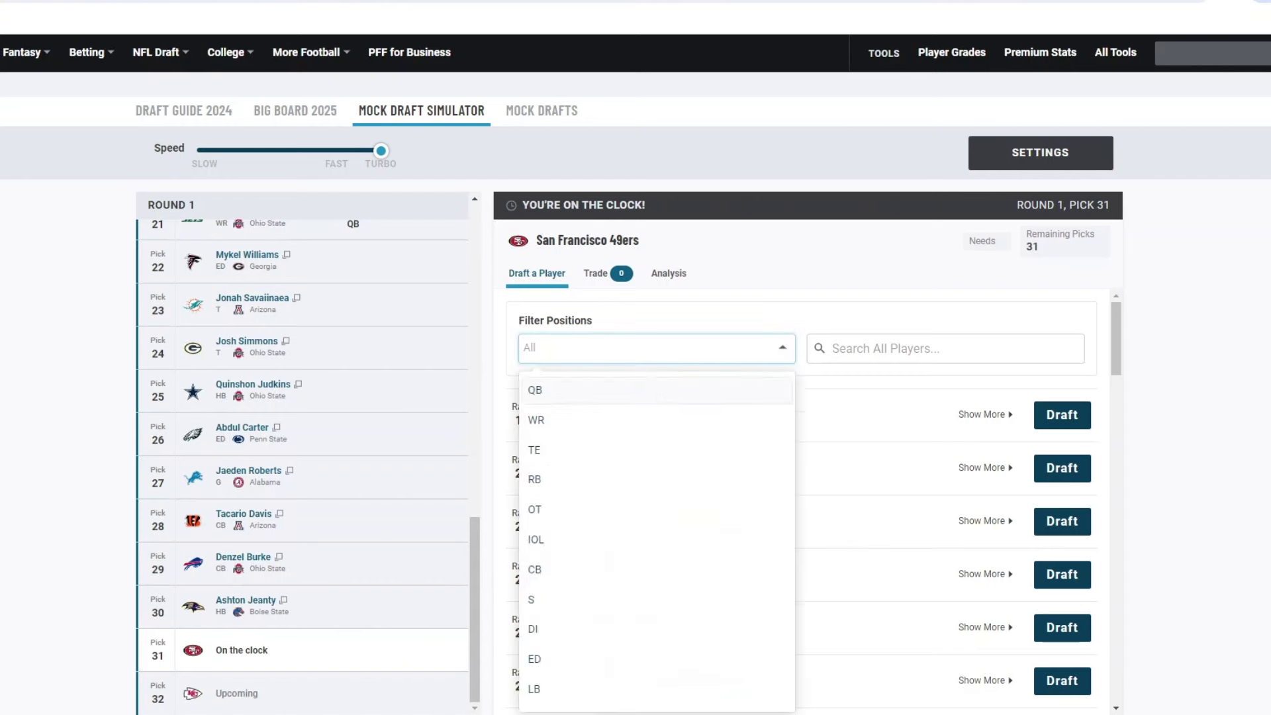
pyautogui.click(596, 569)
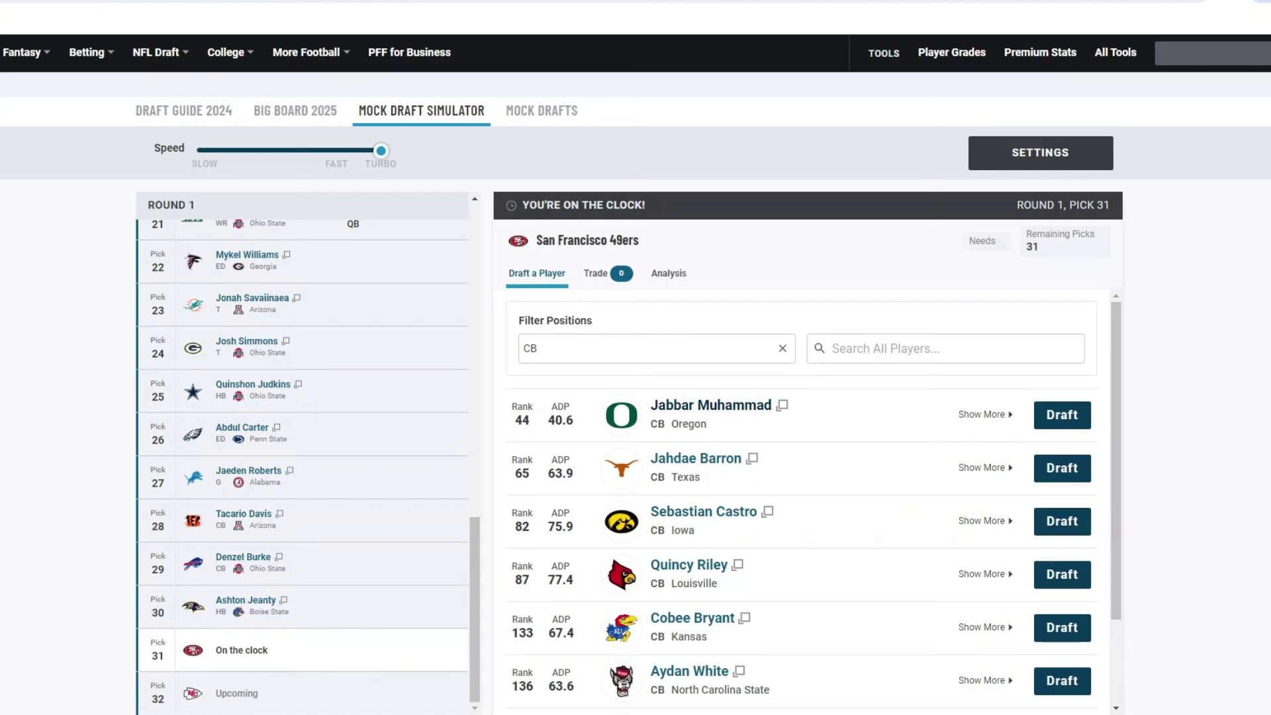
pyautogui.click(1062, 415)
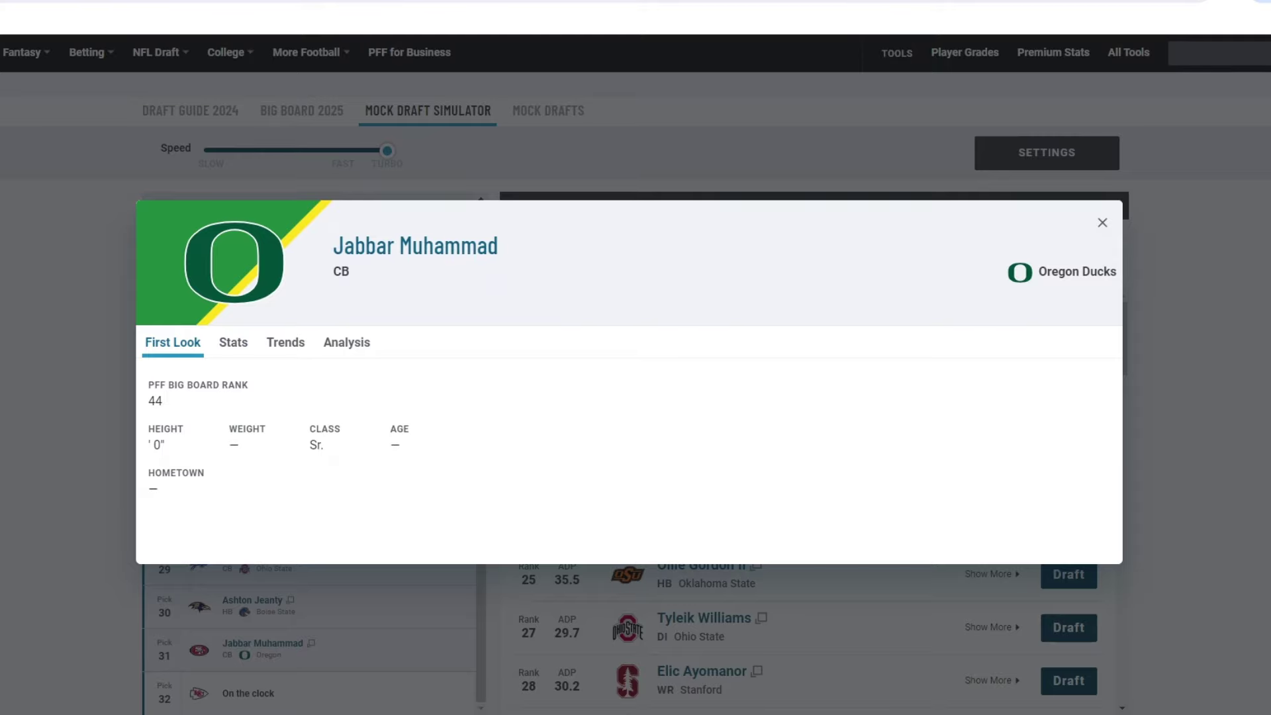
pyautogui.press('Escape')
# Review the earlier picks, filter the available players to TE and draft Oscar Delp of Georgia for the Kansas City Chiefs with pick 32
pyautogui.scroll(-1, 635, 398)
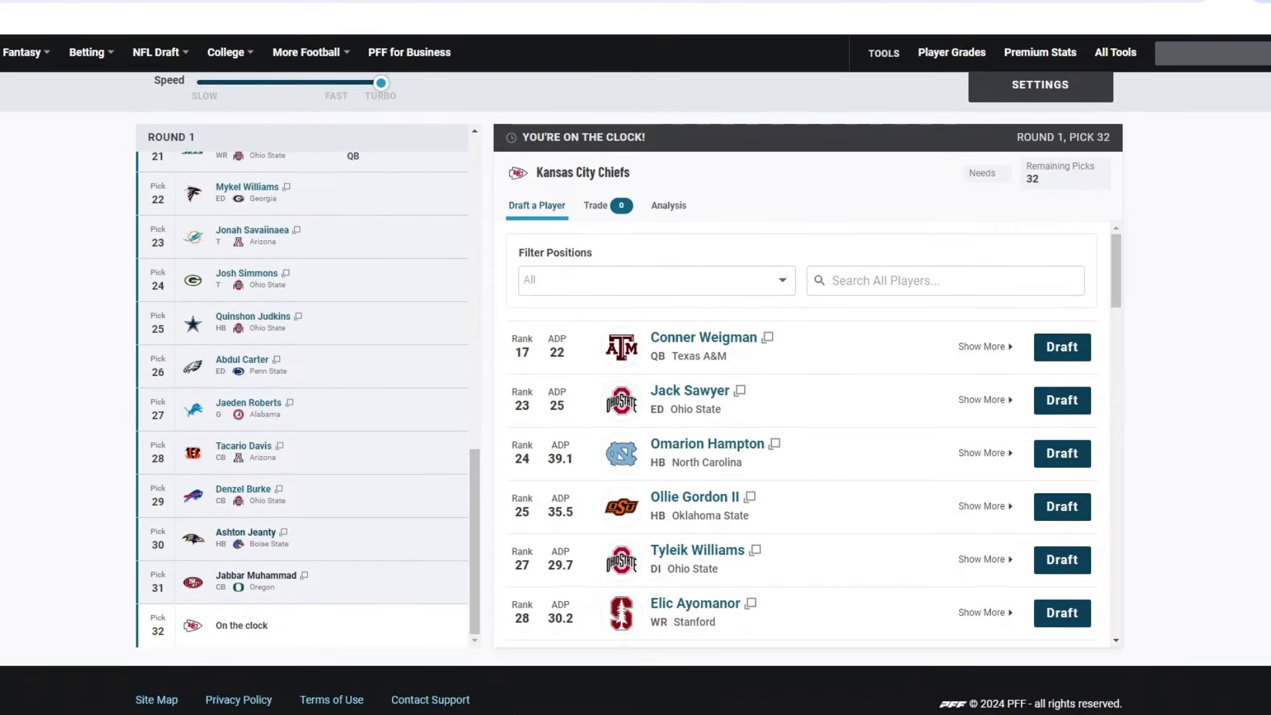
pyautogui.scroll(4, 305, 397)
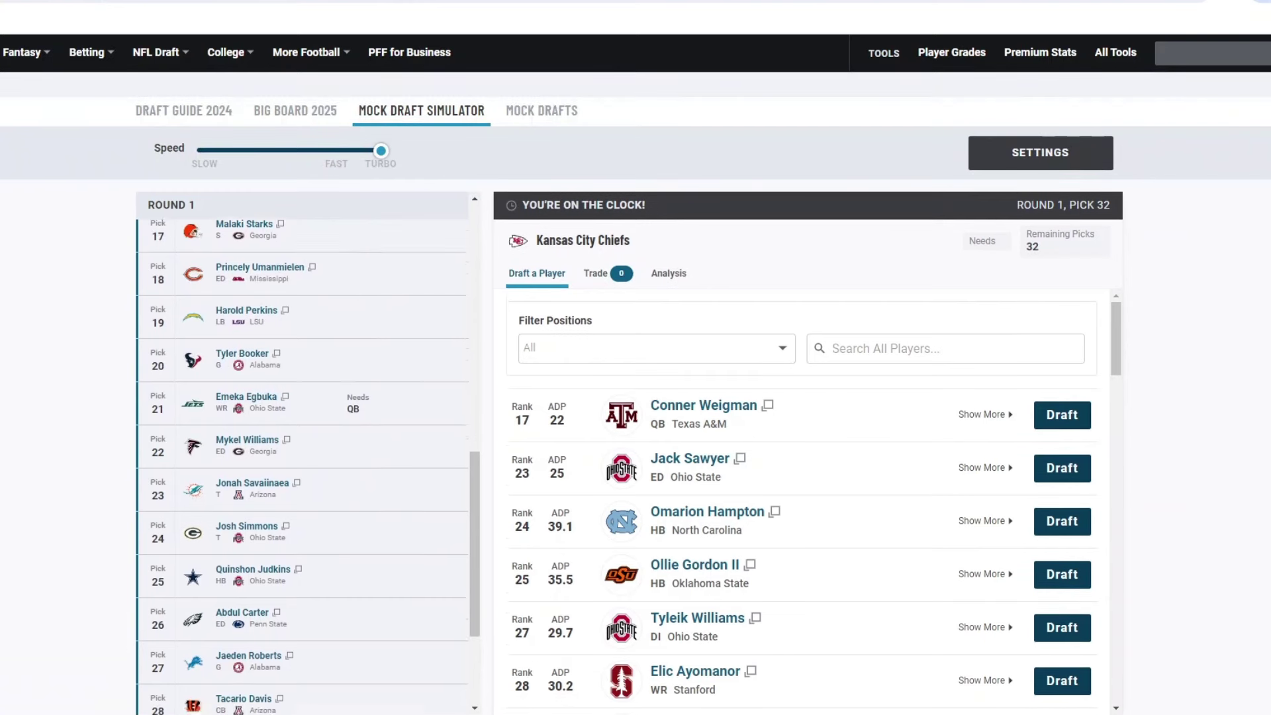
pyautogui.scroll(-3, 305, 463)
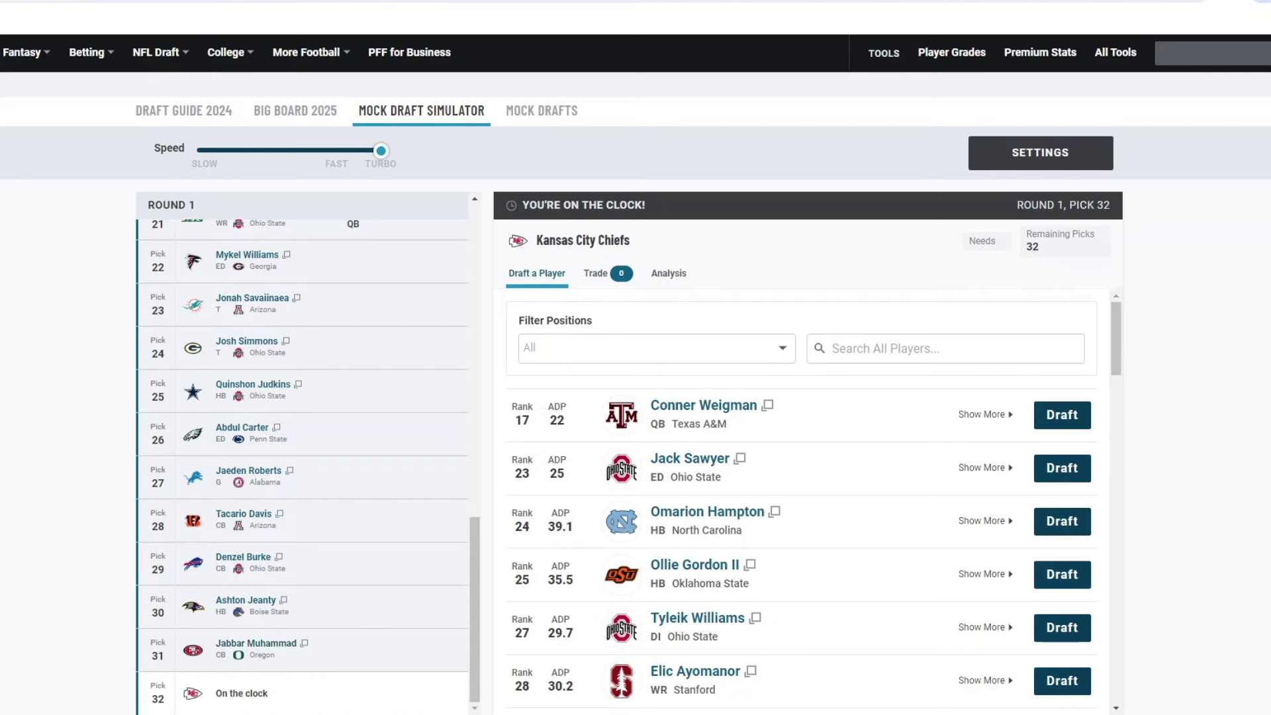
pyautogui.click(655, 348)
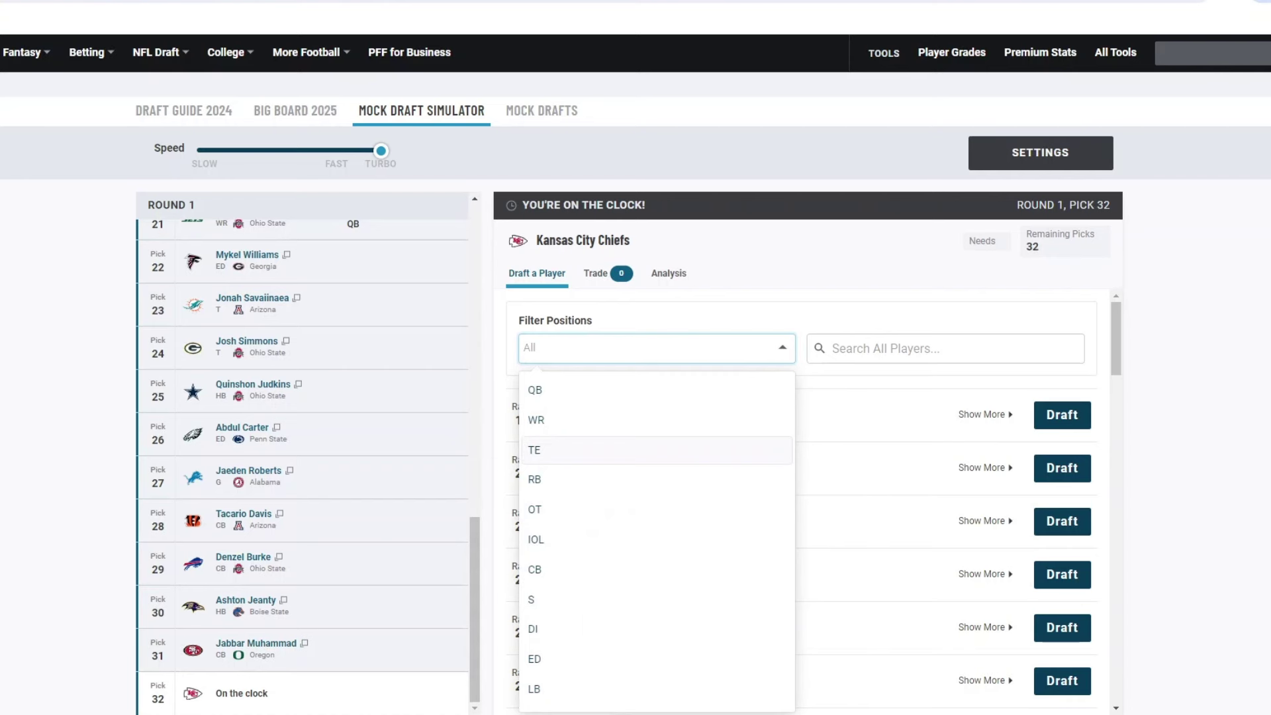
pyautogui.click(655, 450)
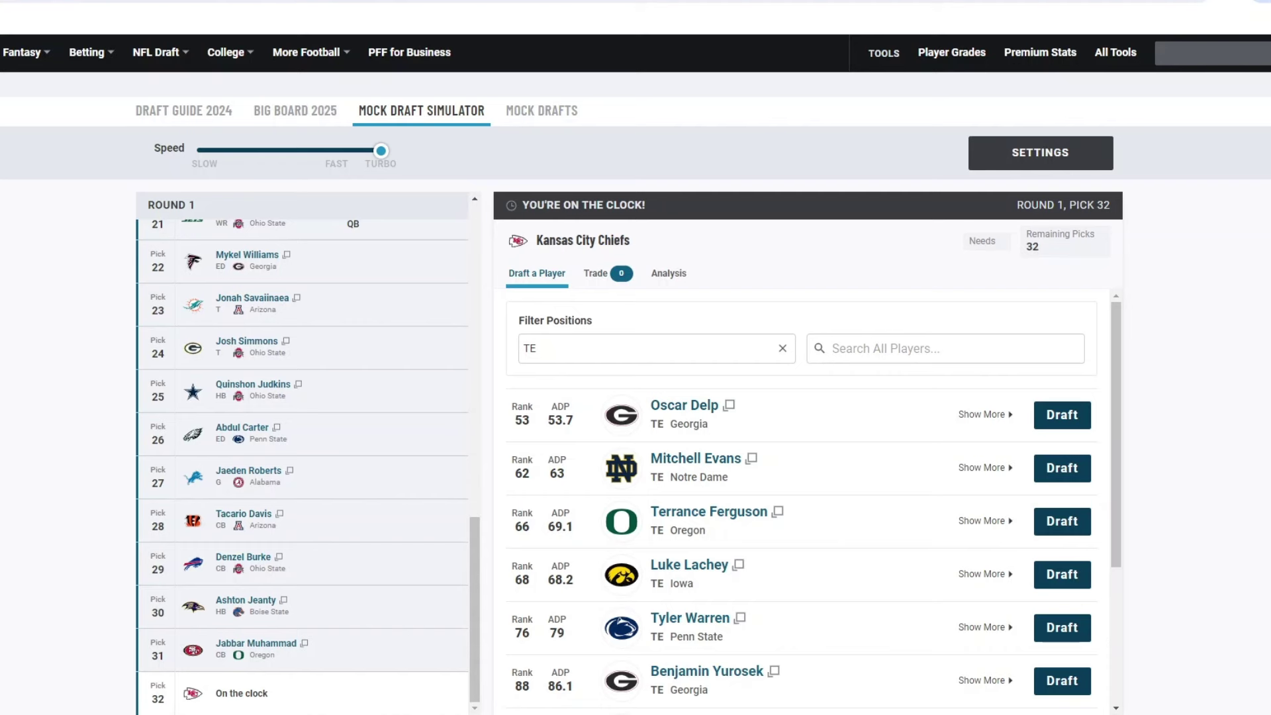
pyautogui.click(1062, 415)
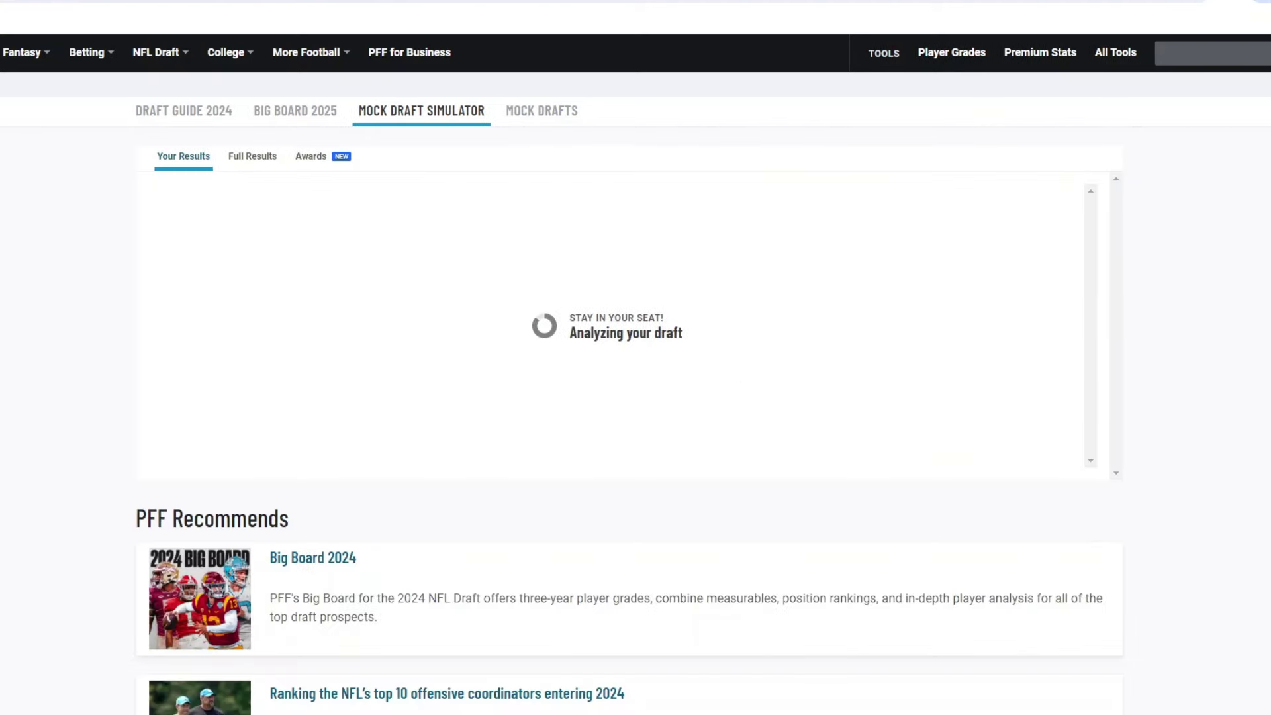
# Review the completed first-round mock draft results from the first pick to the last
pyautogui.scroll(-2, 623, 397)
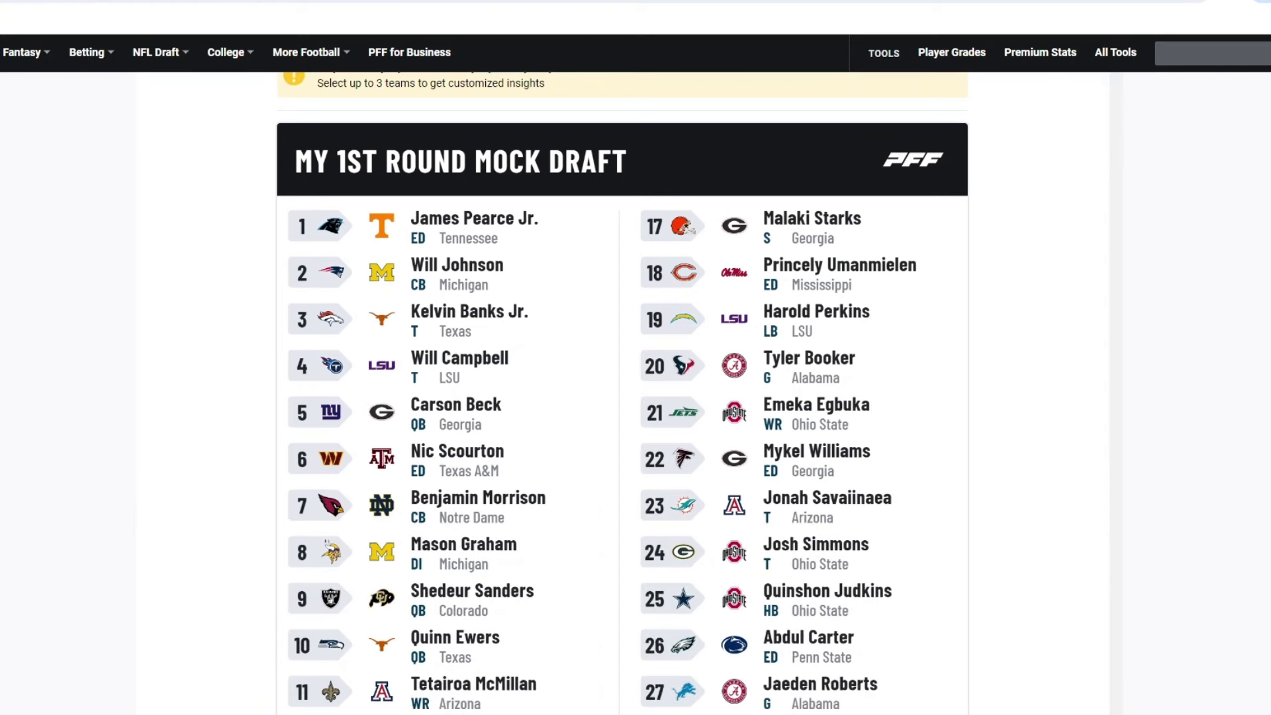
pyautogui.scroll(-4, 623, 397)
pyautogui.scroll(3, 622, 397)
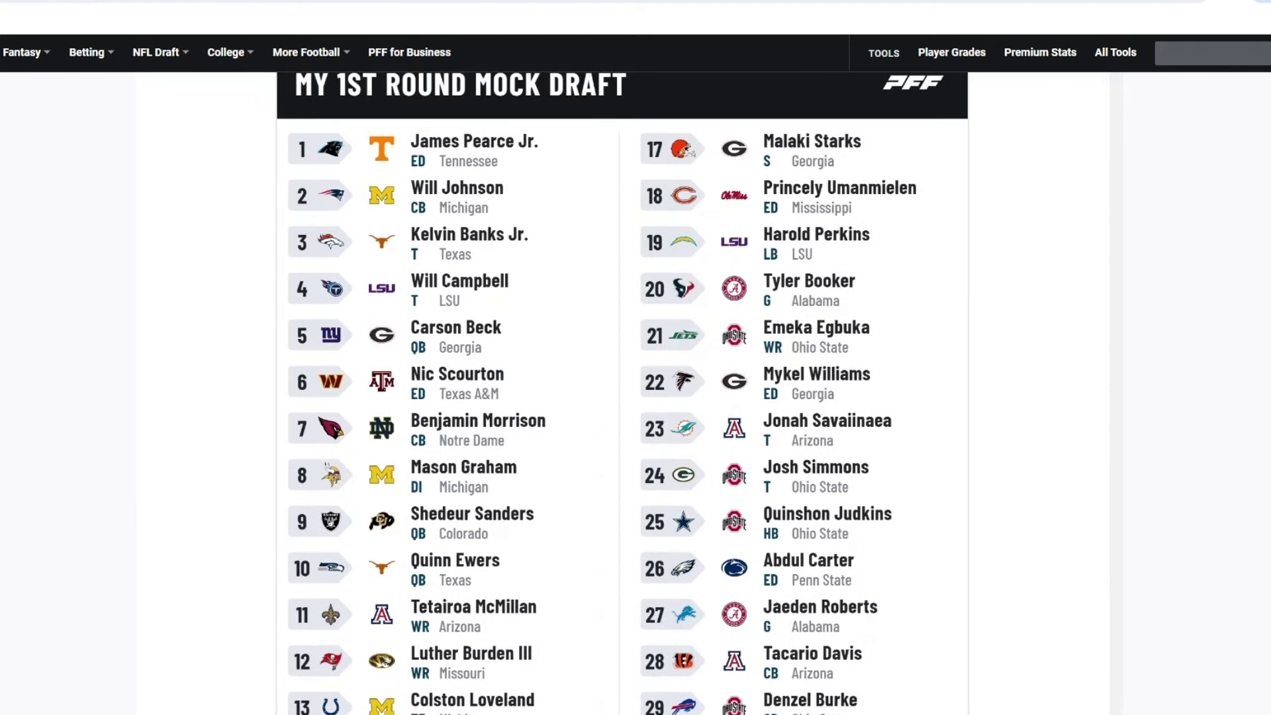
pyautogui.scroll(-1, 622, 397)
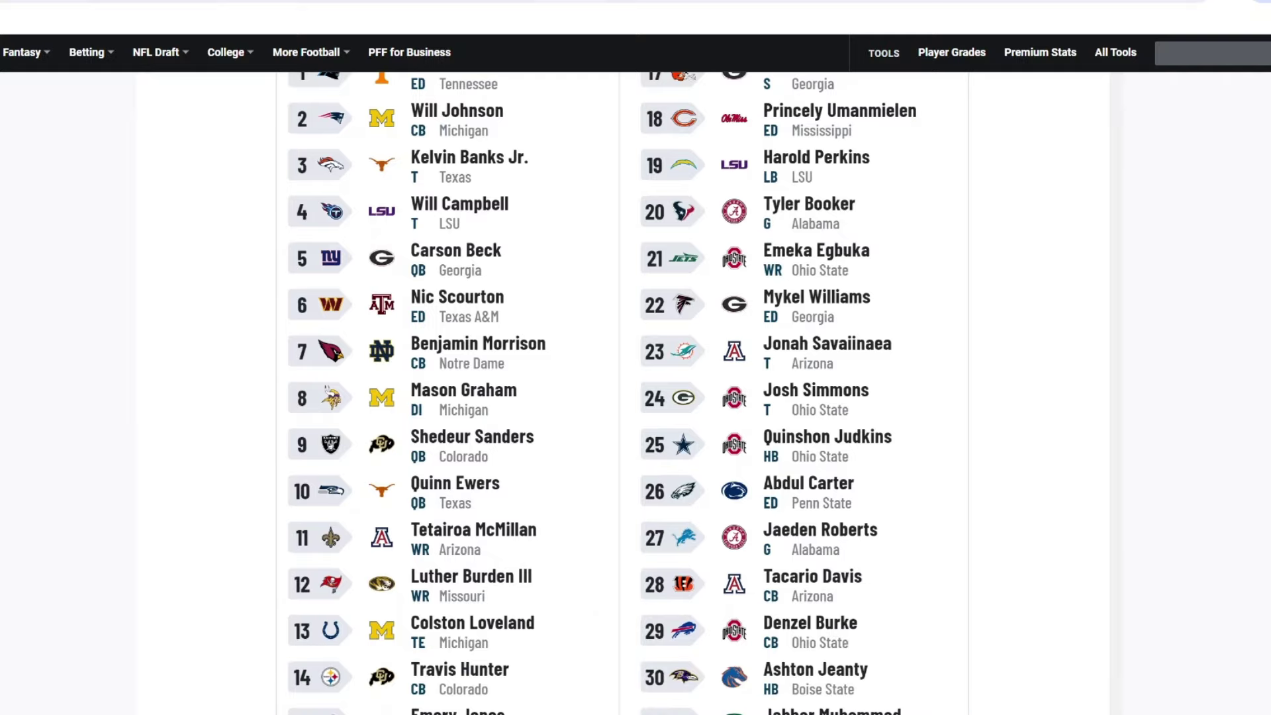
pyautogui.scroll(-2, 622, 397)
pyautogui.scroll(2, 623, 398)
pyautogui.scroll(2, 622, 397)
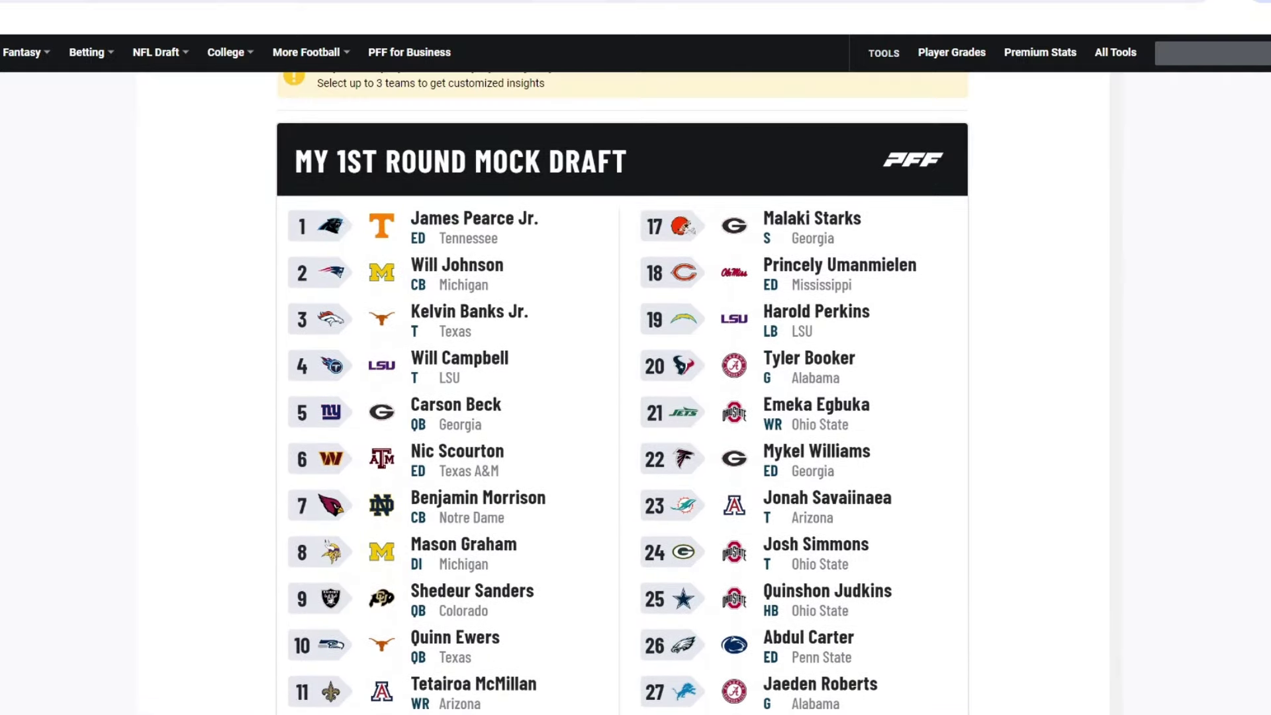